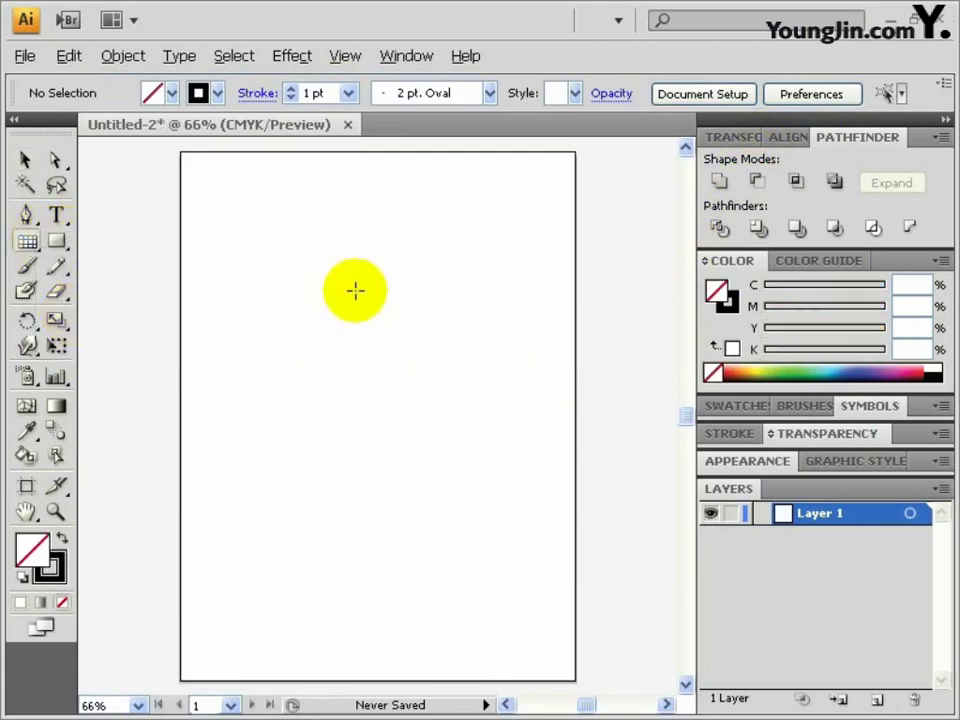
Create a rectangular grid of four columns and four rows and centre it on the artboard both ways.
left_click(352, 290)
left_click(572, 198)
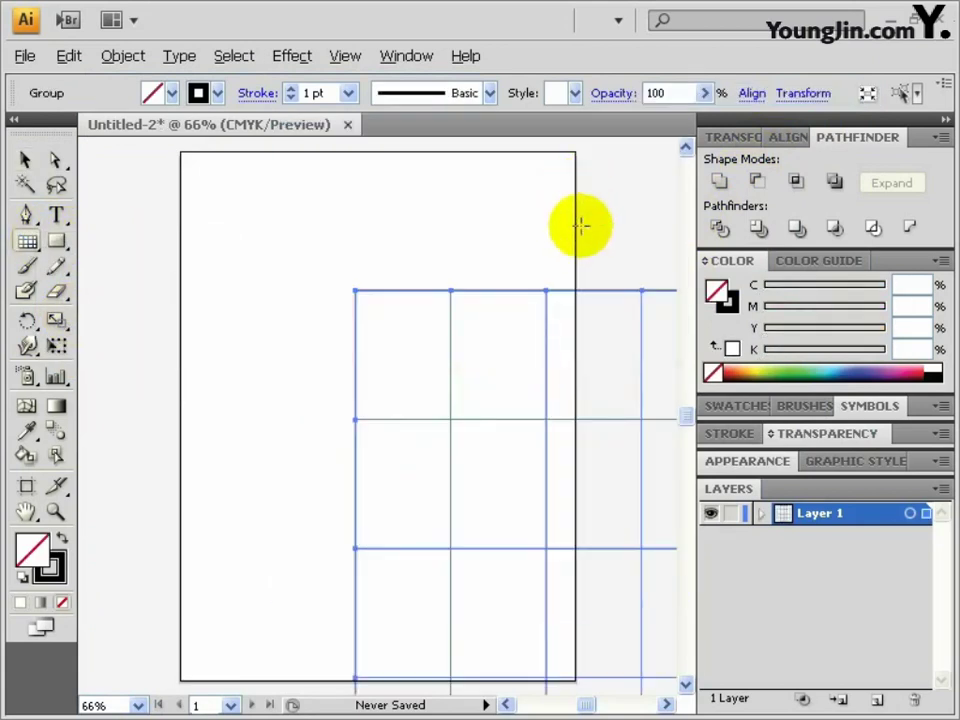
left_click(797, 137)
left_click(912, 274)
left_click(853, 343)
left_click(880, 182)
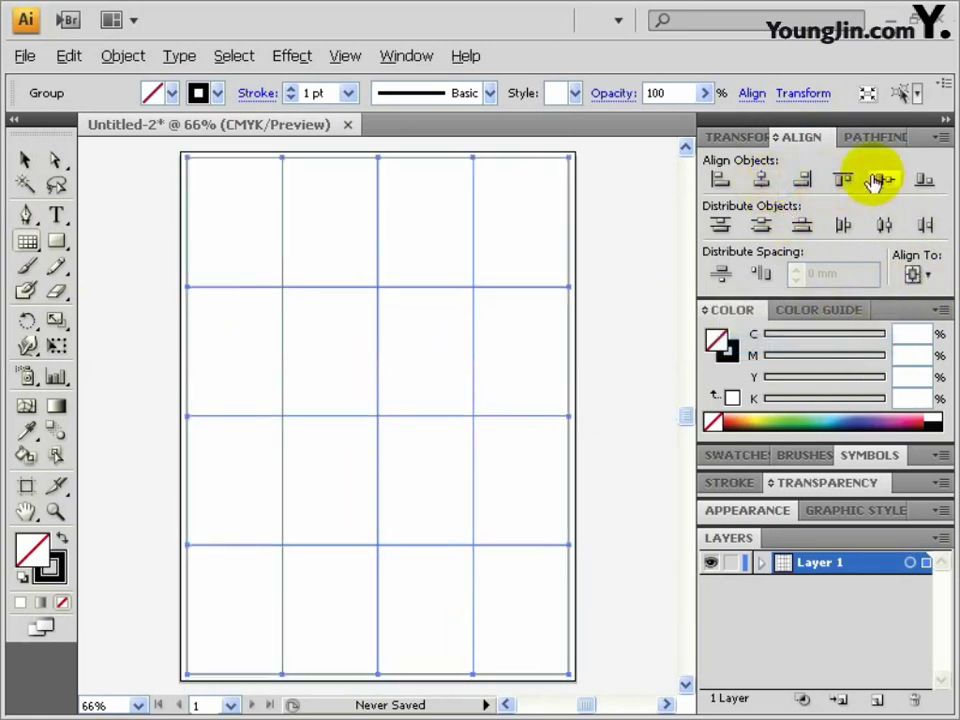
Draw crossing diagonal lines with the Line Segment tool from corner to corner through the grid cells.
left_click_drag(36, 250, 70, 246)
left_click_drag(190, 163, 568, 673)
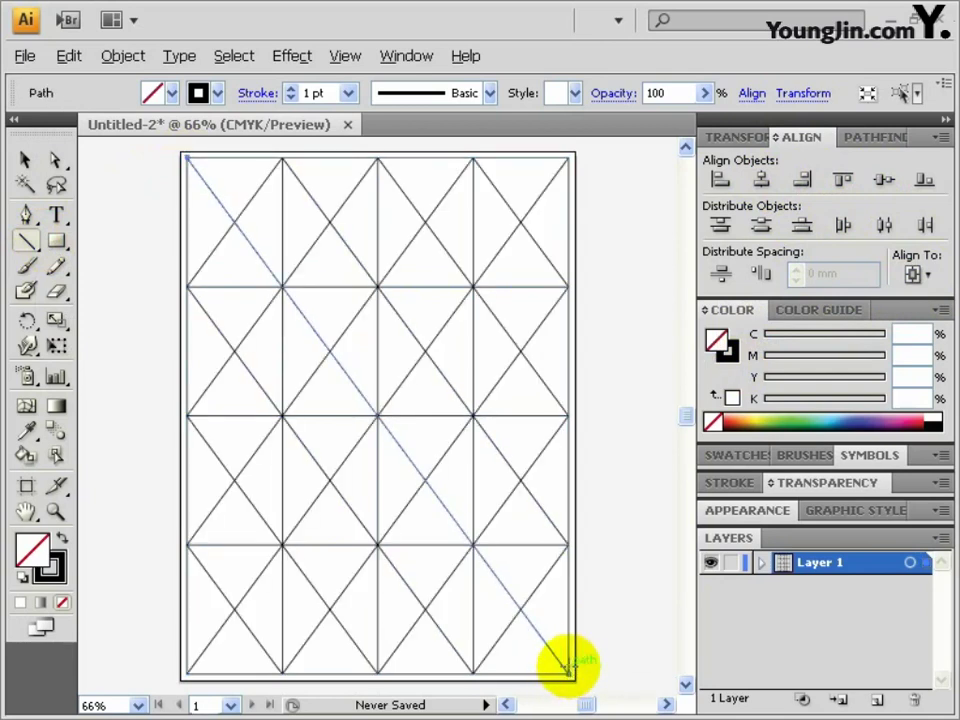
Colour the stroke of the whole grid and its diagonals red (M 99.4, Y 100) and group them.
key("ctrl+a")
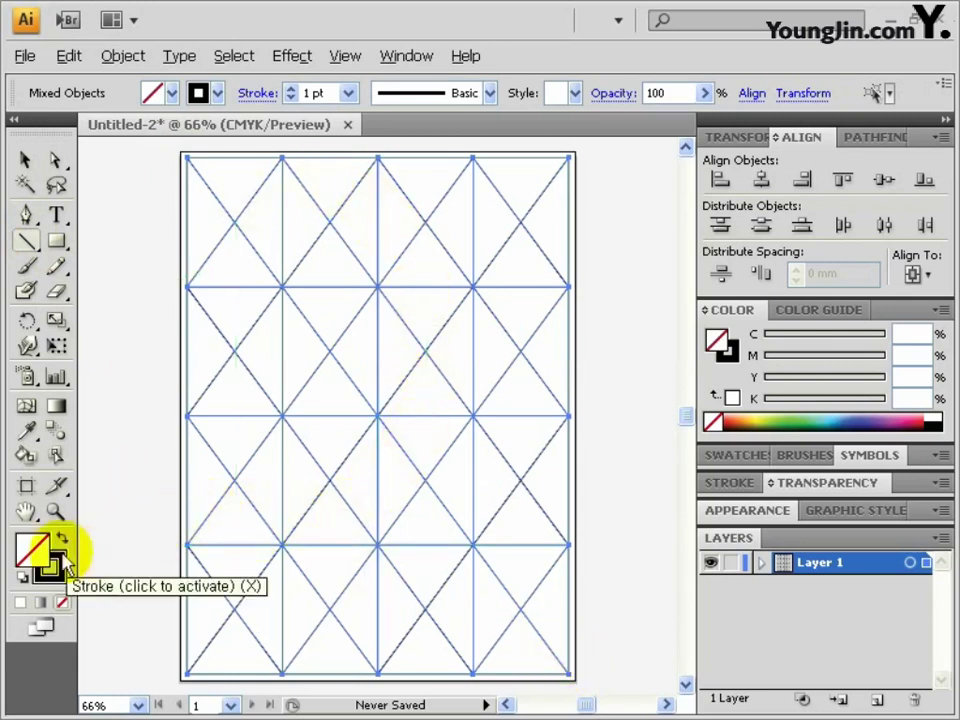
double_click(36, 549)
mouse_move(400, 326)
left_mouse_down()
mouse_move(362, 364)
mouse_move(489, 221)
mouse_move(505, 221)
left_mouse_up()
left_click(731, 229)
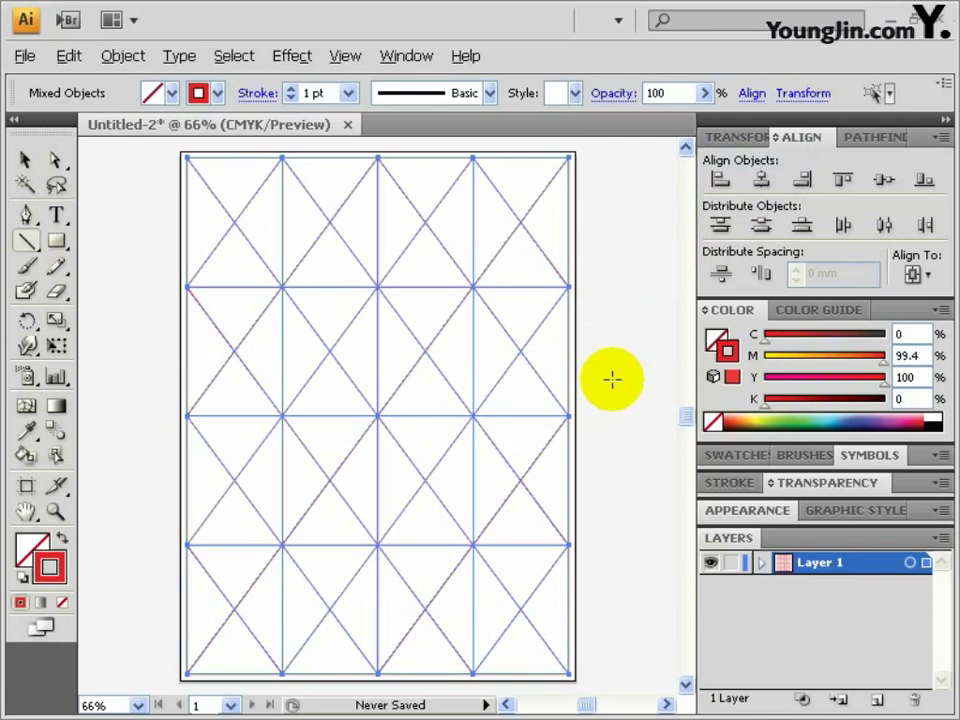
key("ctrl")
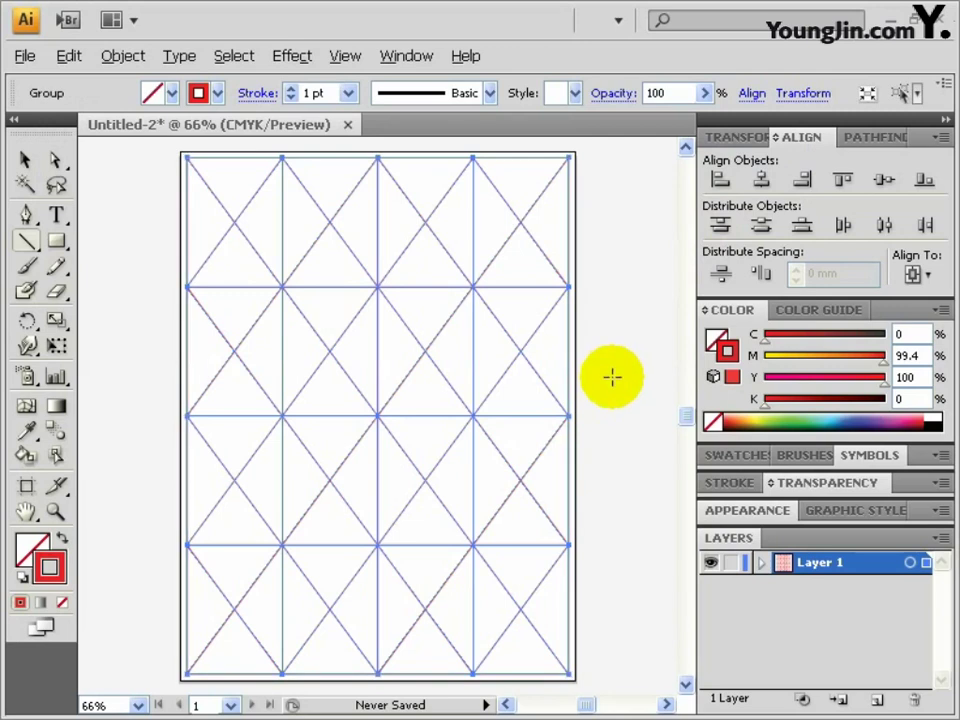
Save the document as an Adobe Illustrator file named 일러스트작업.
key("ctrl+s")
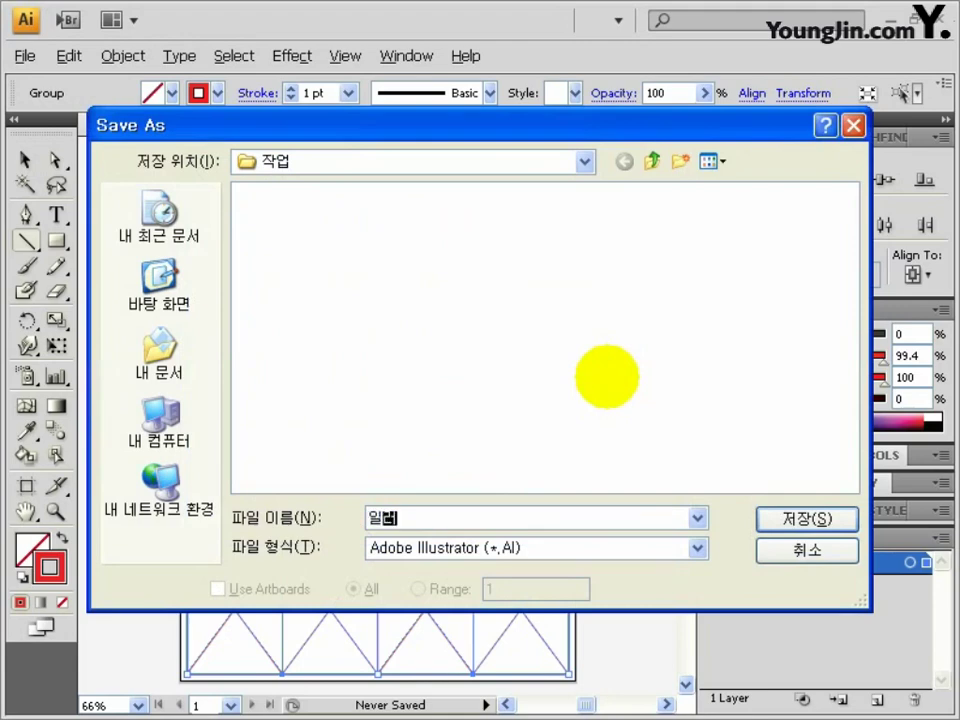
type("일러스트작업")
key("Return")
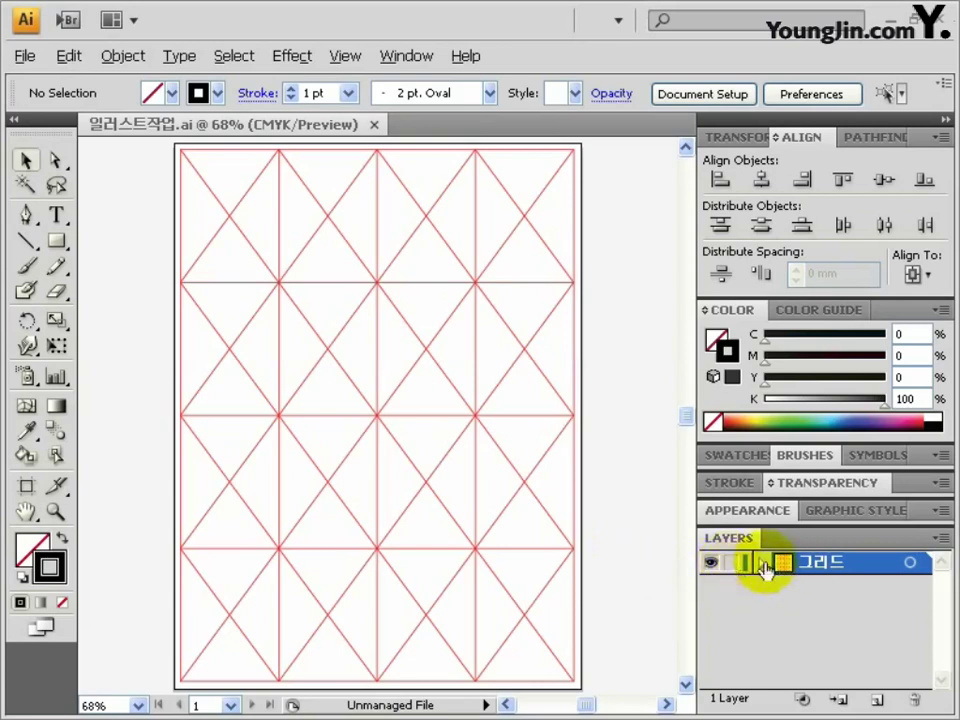
Lock the 그리드 layer and add a new layer named 도형 beneath it.
left_click(731, 563)
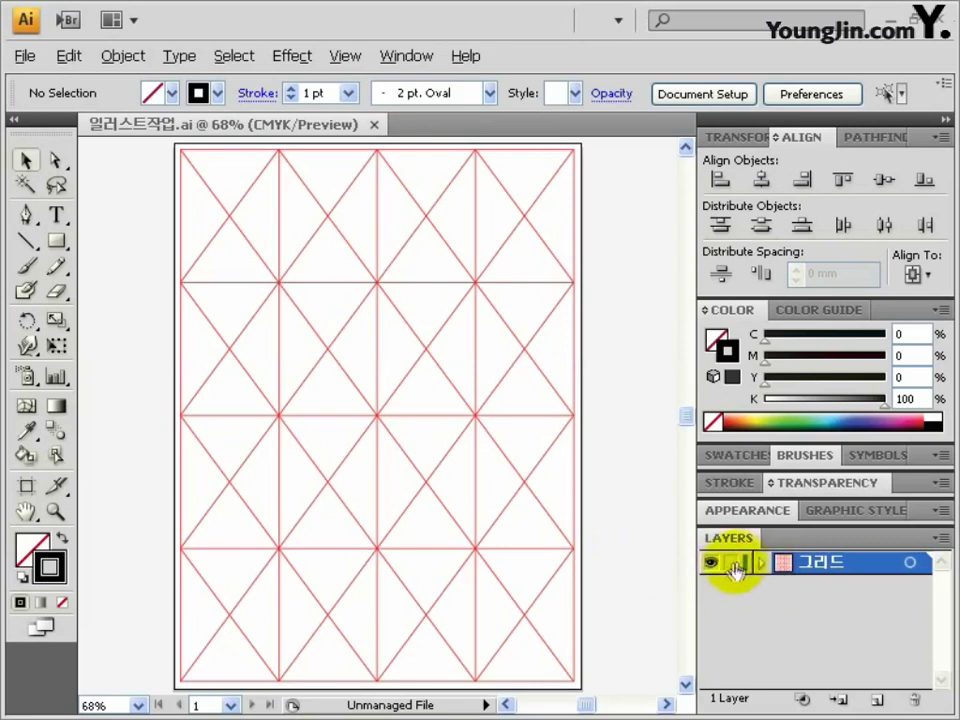
left_click(876, 699)
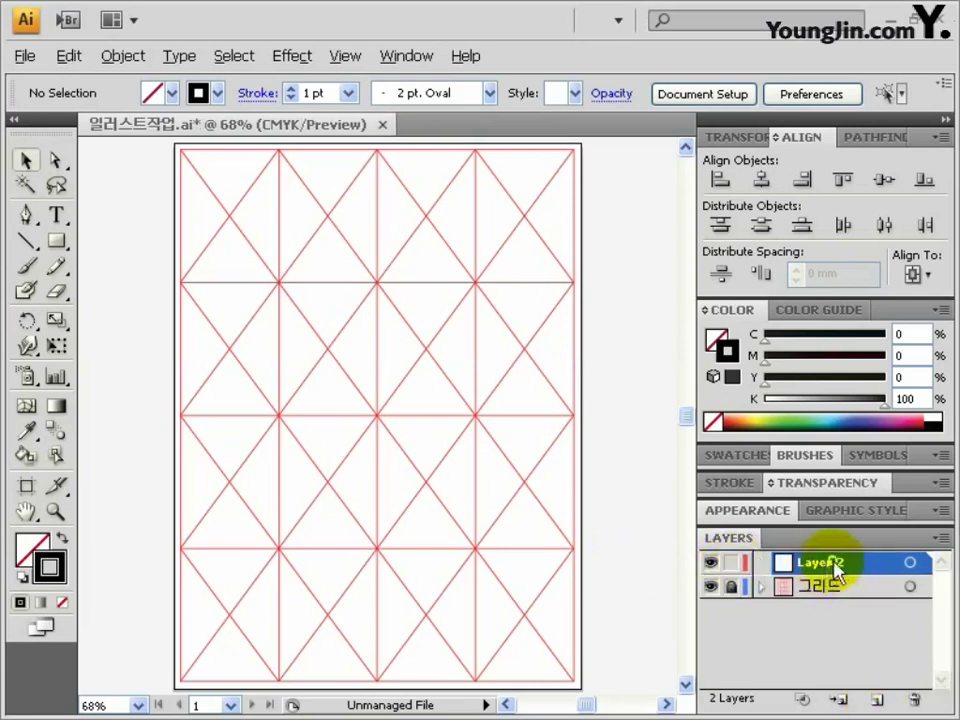
left_click_drag(835, 572, 853, 621)
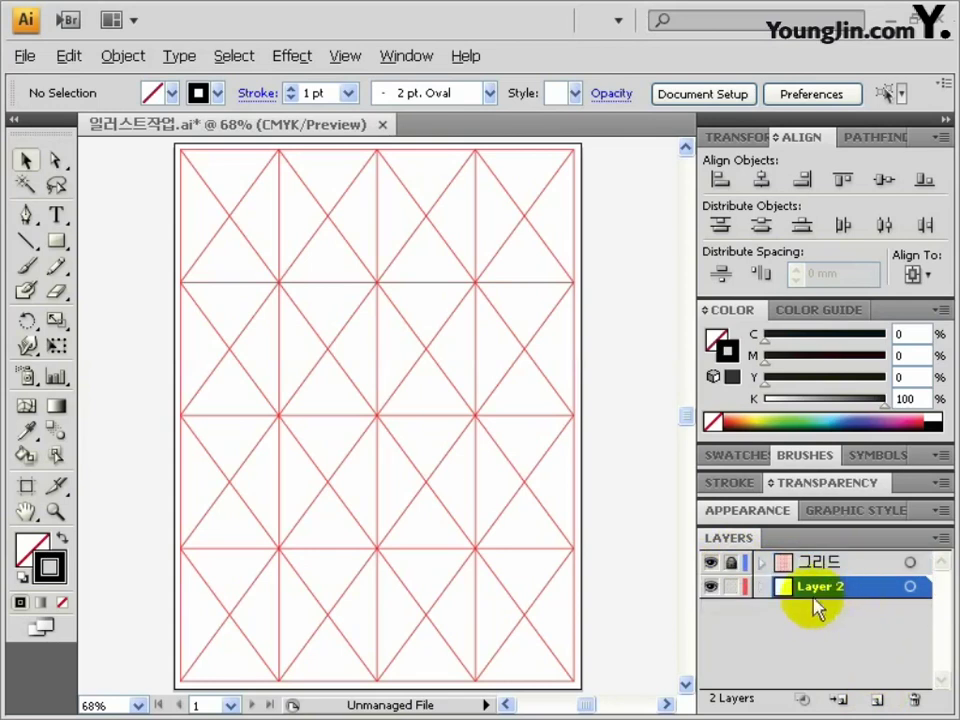
double_click(821, 591)
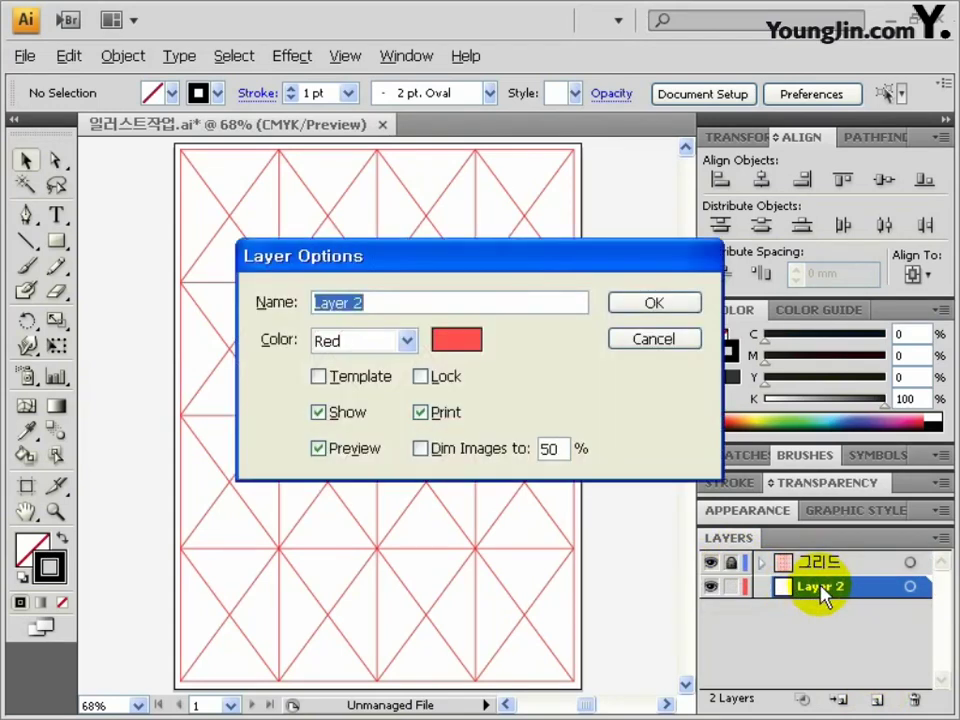
type("도형")
key("Return")
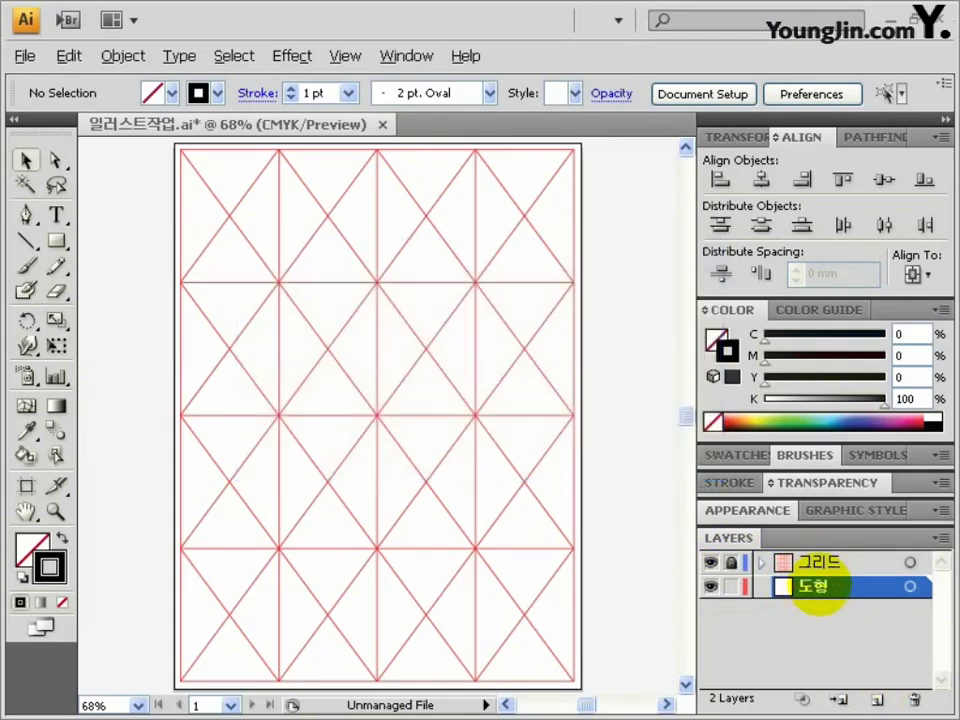
Draw the outlines of the figure's hair, ear, face and eye with the Pen tool in the empty area beside the artboard.
left_click_drag(656, 437, 354, 410)
left_click(354, 410)
left_click(347, 408)
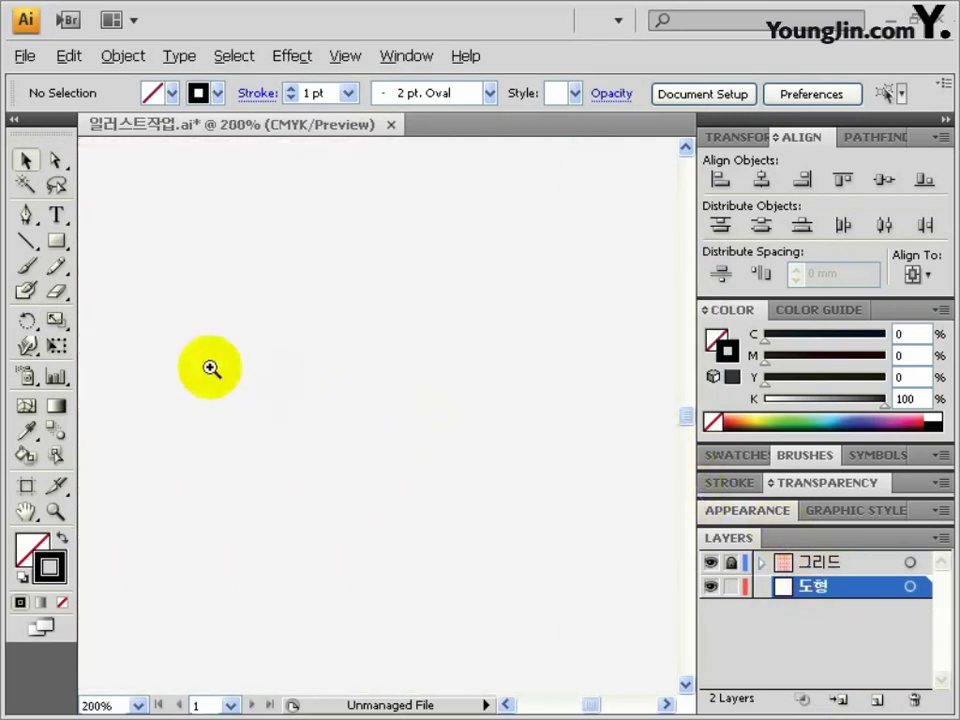
left_click(27, 215)
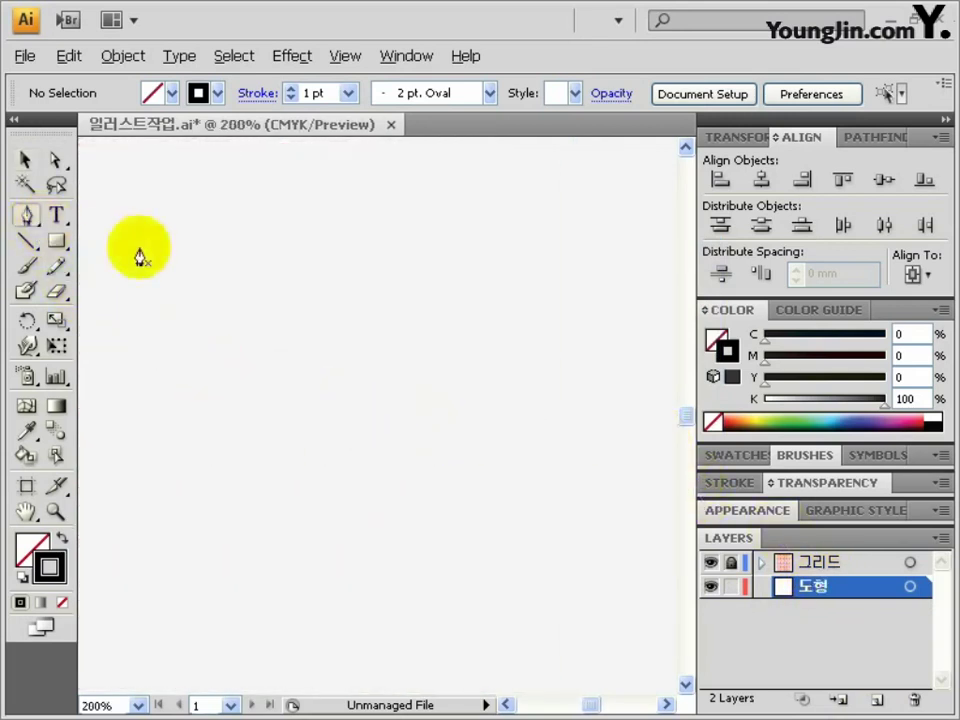
left_click(333, 292)
mouse_move(245, 276)
left_mouse_down()
mouse_move(246, 285)
mouse_move(208, 257)
left_mouse_up()
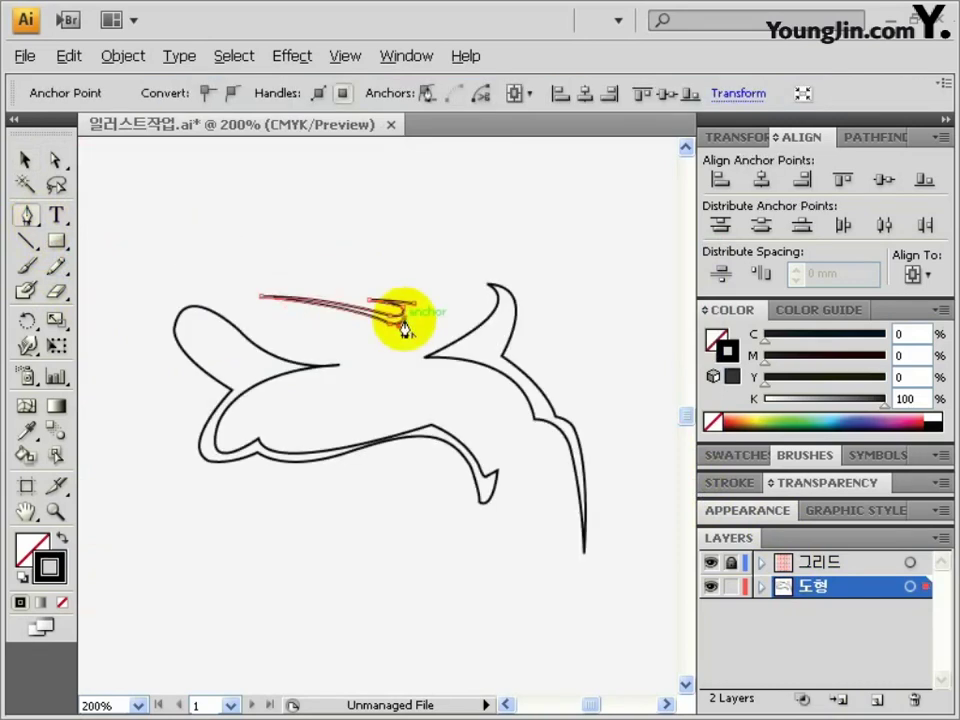
mouse_move(404, 330)
left_mouse_down()
mouse_move(446, 306)
mouse_move(426, 296)
mouse_move(405, 332)
left_mouse_up()
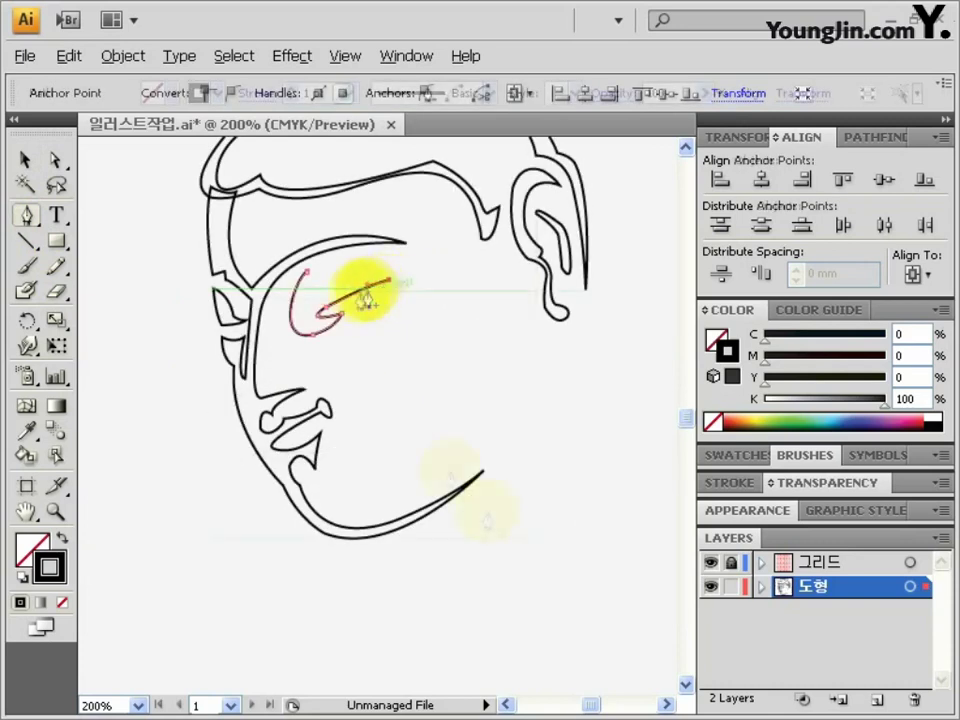
left_click_drag(368, 297, 312, 272)
left_click(312, 310)
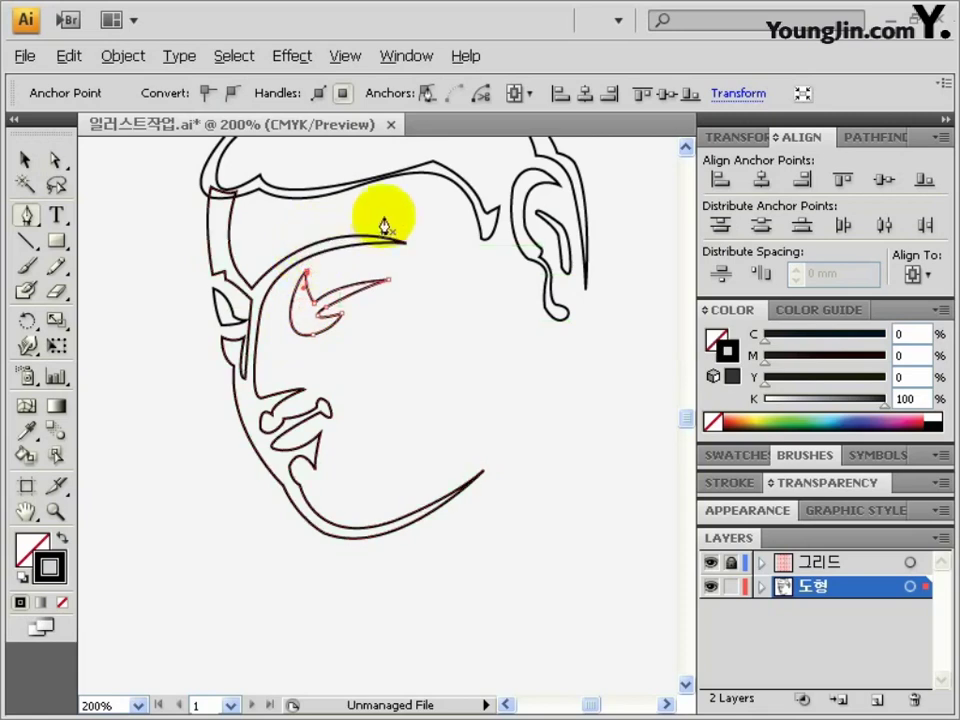
Draw the closed outlines of the figure's neck, shoulder folds and hand below the face with the Pen tool.
left_click_drag(336, 411, 341, 228)
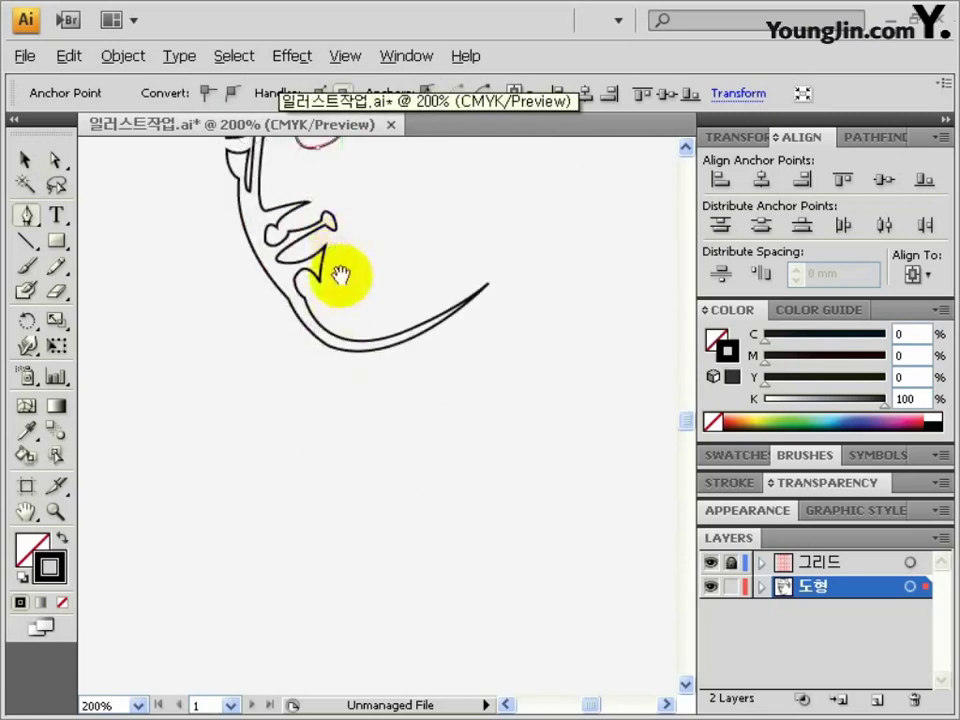
left_click_drag(357, 370, 360, 298)
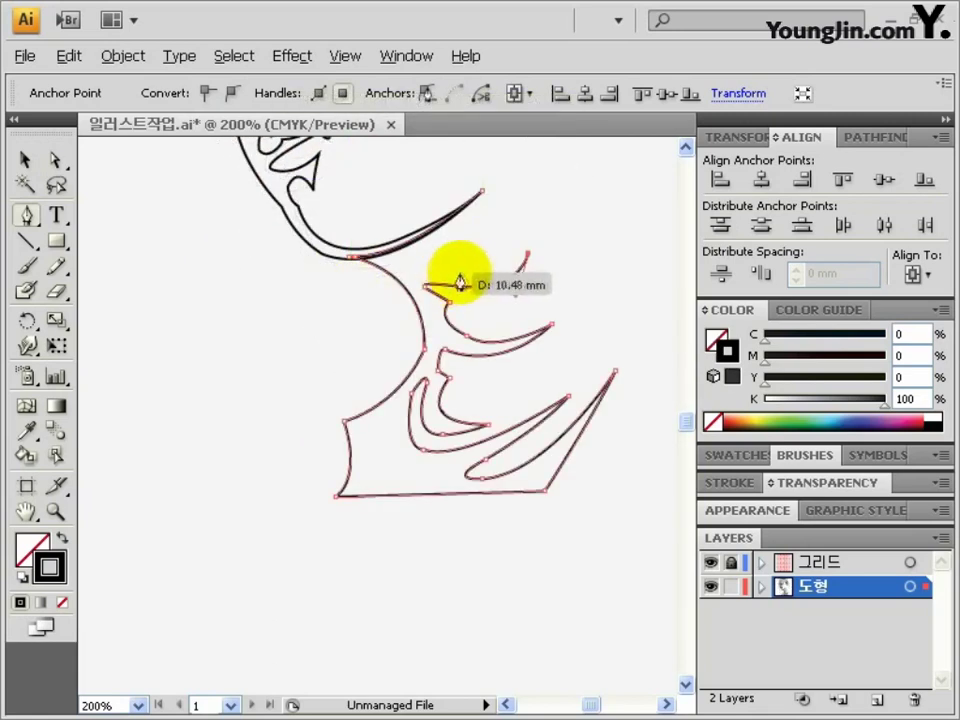
mouse_move(462, 270)
left_mouse_down()
mouse_move(439, 250)
mouse_move(447, 255)
left_mouse_up()
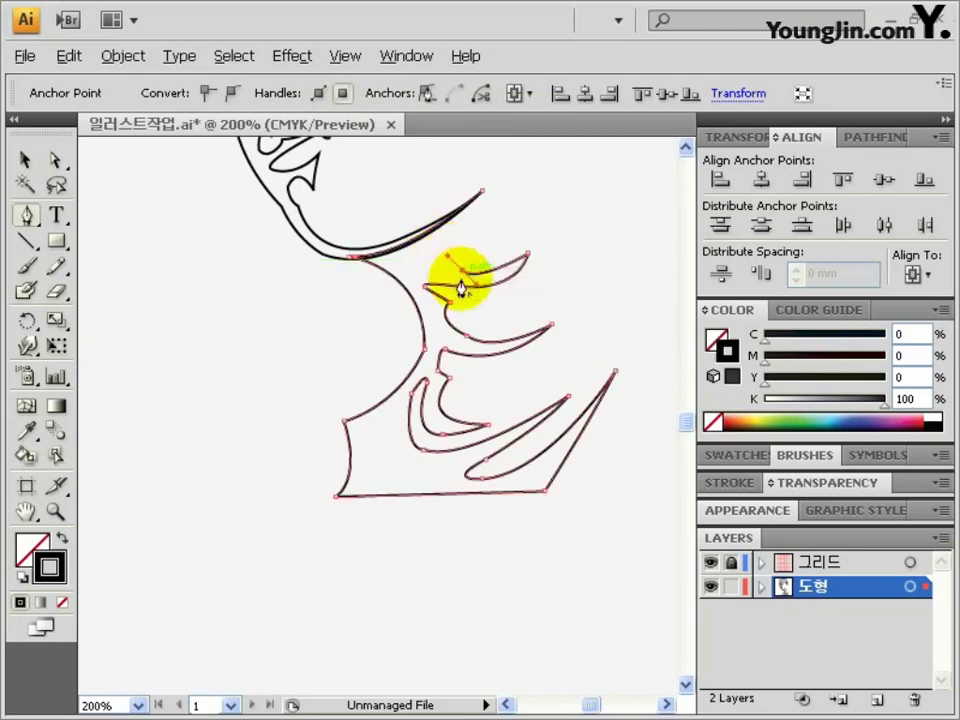
left_click(462, 271)
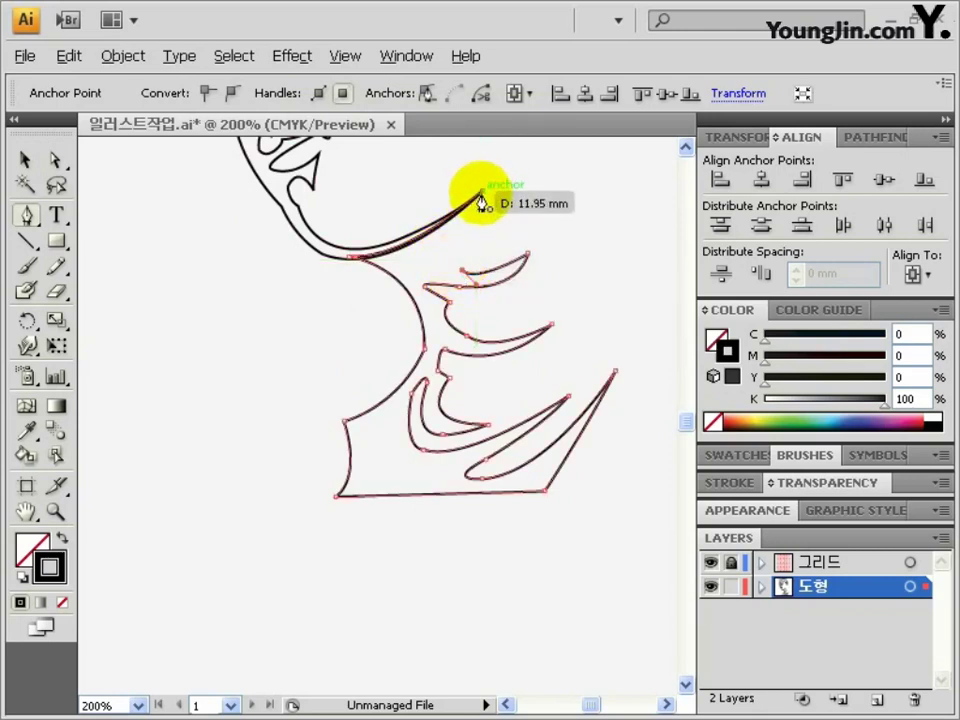
left_click_drag(481, 194, 513, 167)
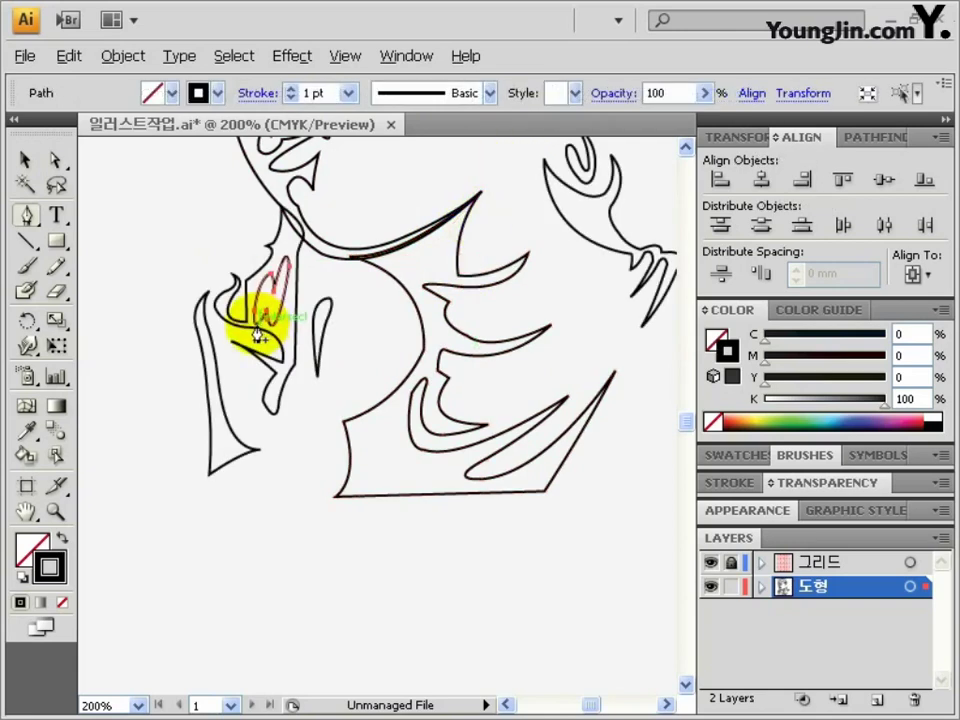
left_click(252, 336)
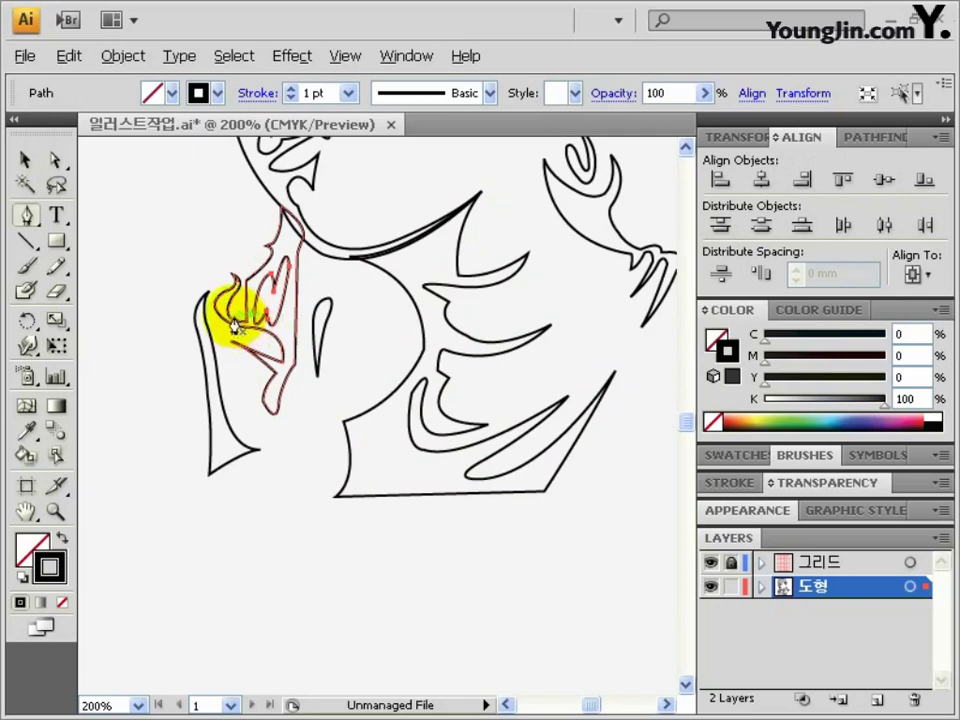
Unite all the figure's outlines with the Pathfinder.
key("ctrl+a")
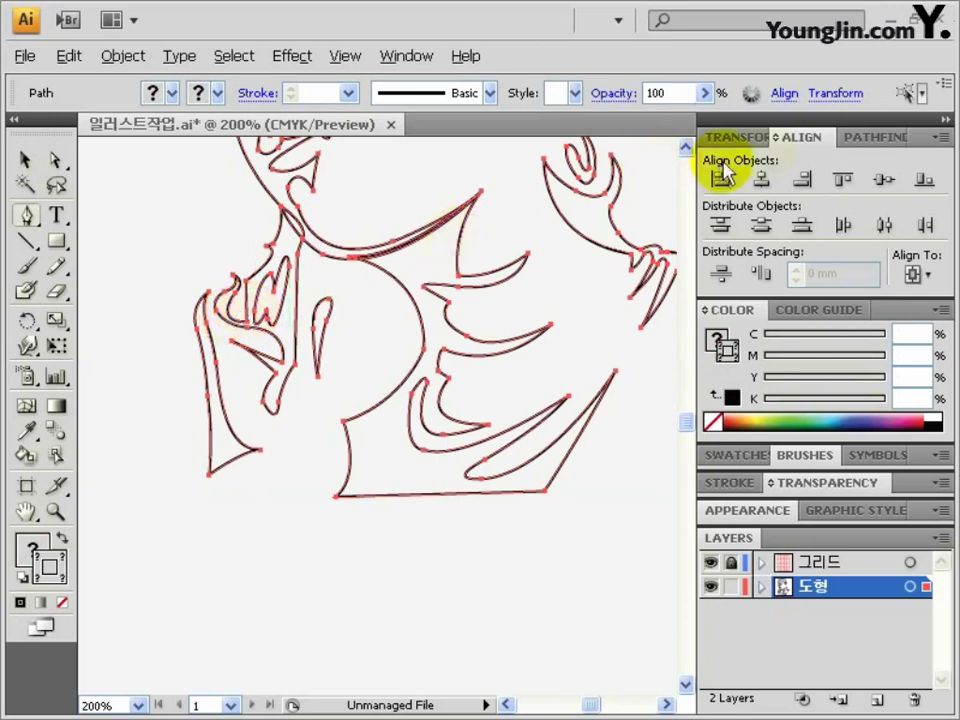
left_click(855, 138)
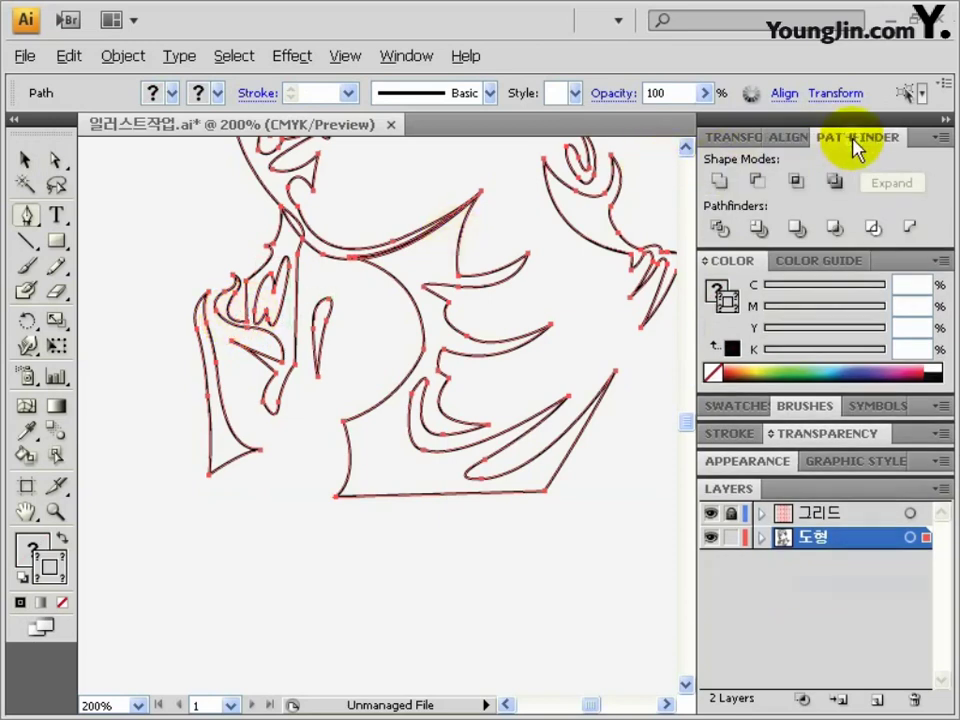
left_click(721, 181)
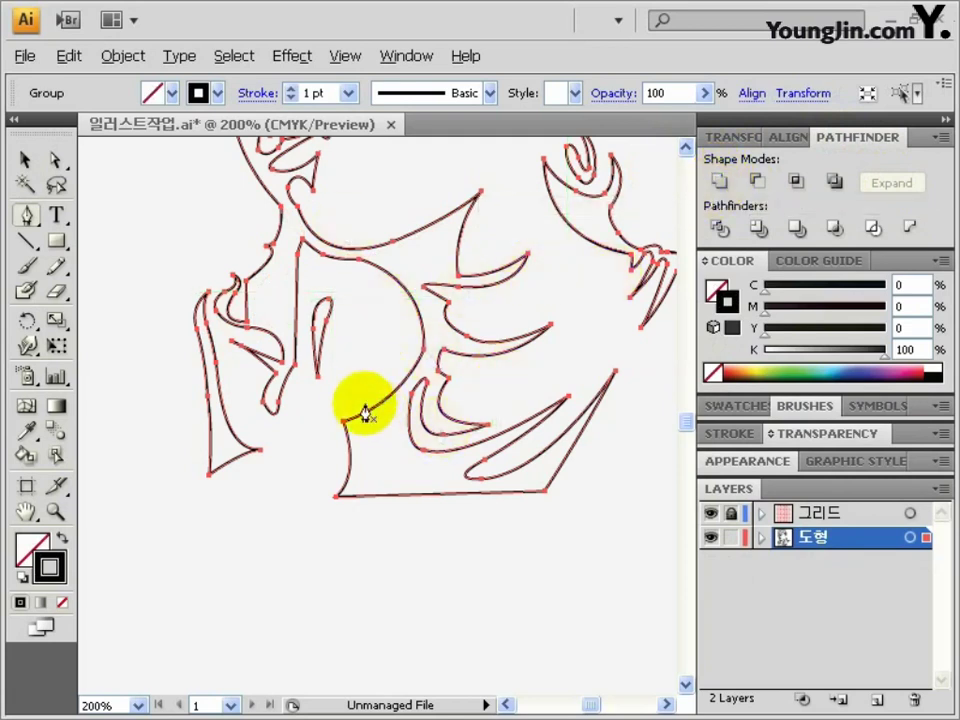
Give the united figure no stroke and a fill of C 60, M 70, Y 80, K 20, and save the document.
left_click(60, 606)
double_click(30, 546)
double_click(700, 430)
type("6")
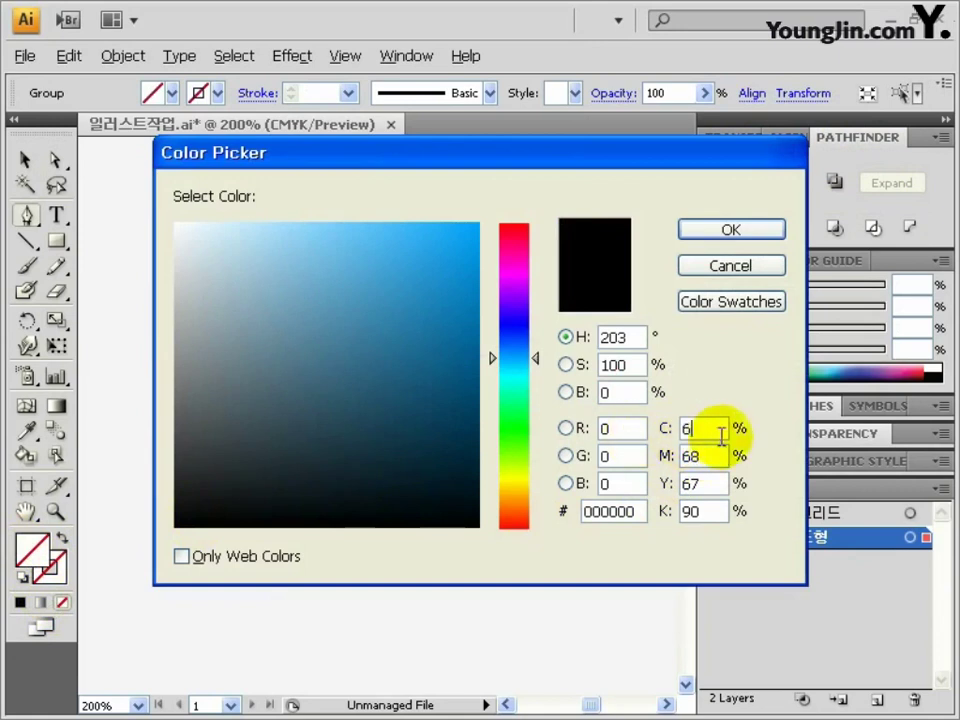
type("0")
key("Tab")
type("70")
key("Tab")
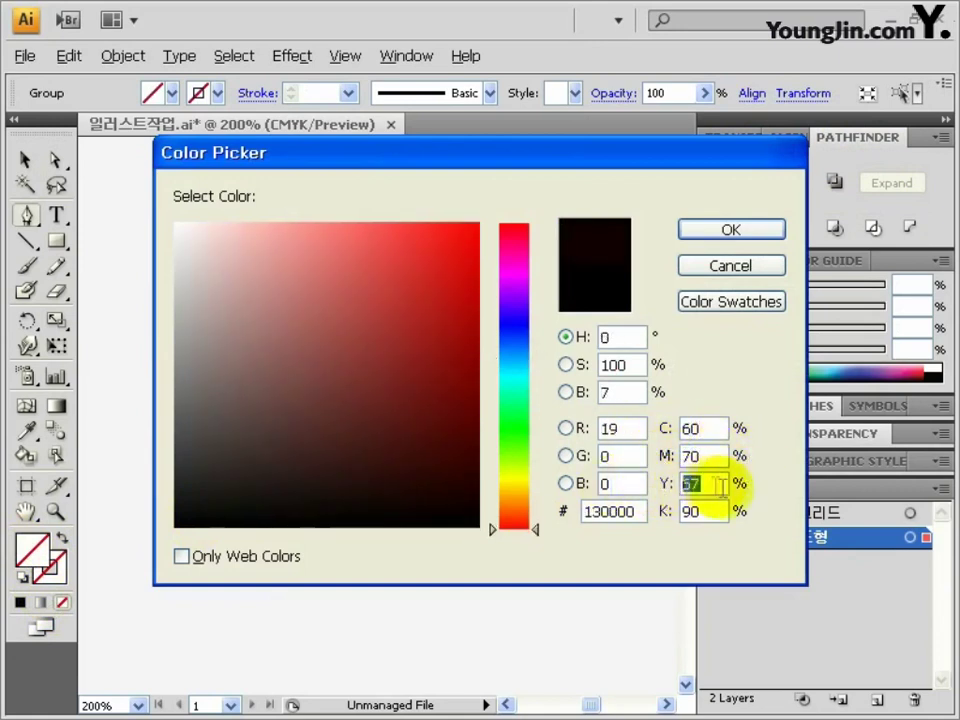
type("80")
key("Tab")
type("20")
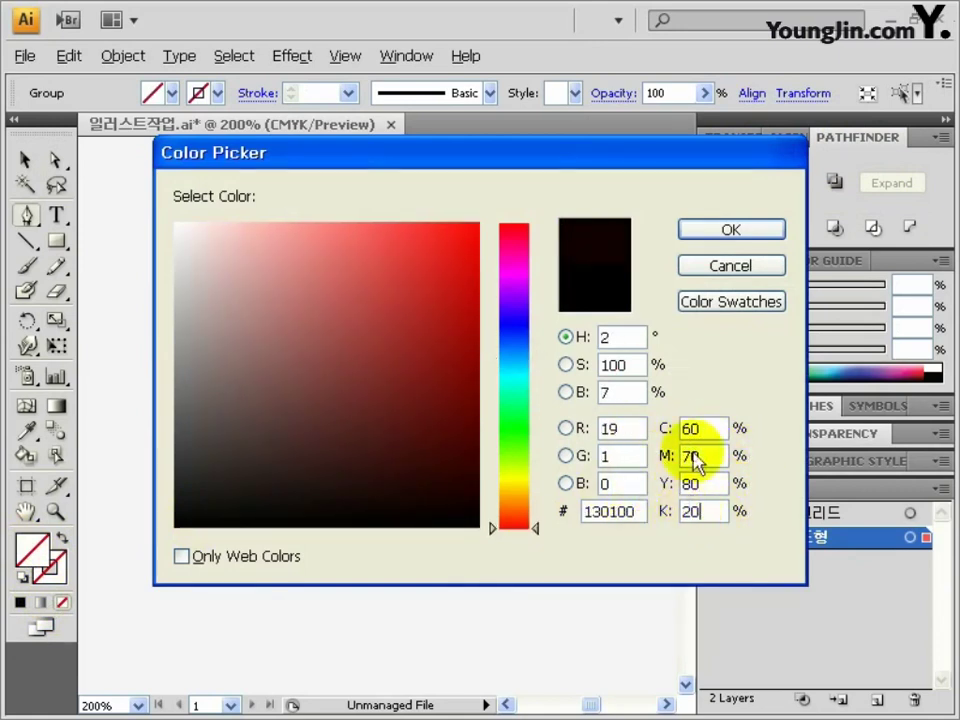
left_click(720, 231)
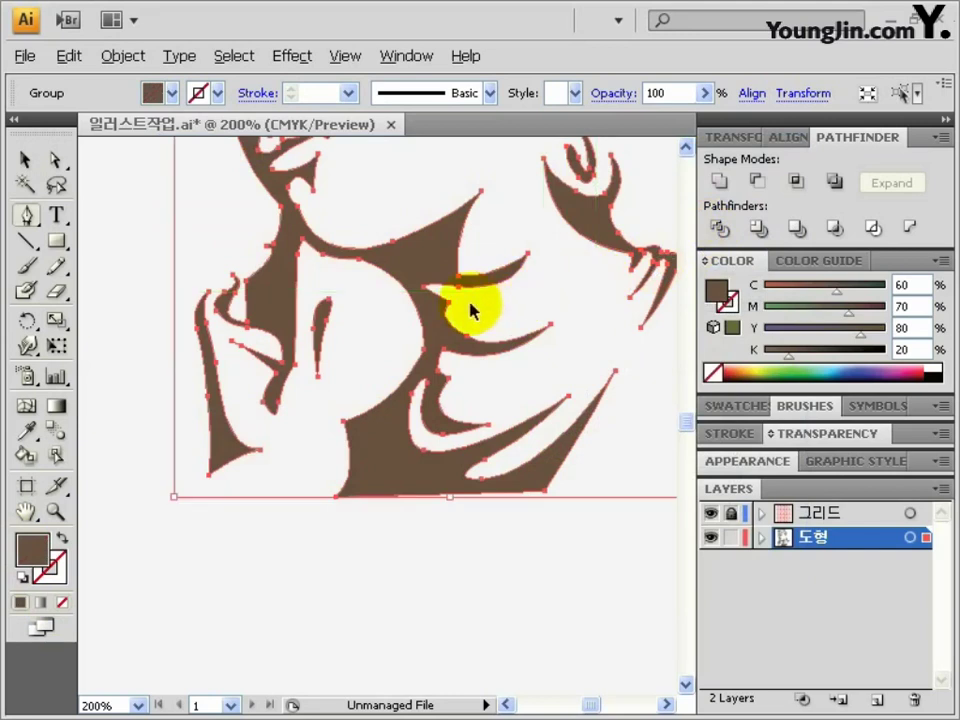
key("ctrl+s")
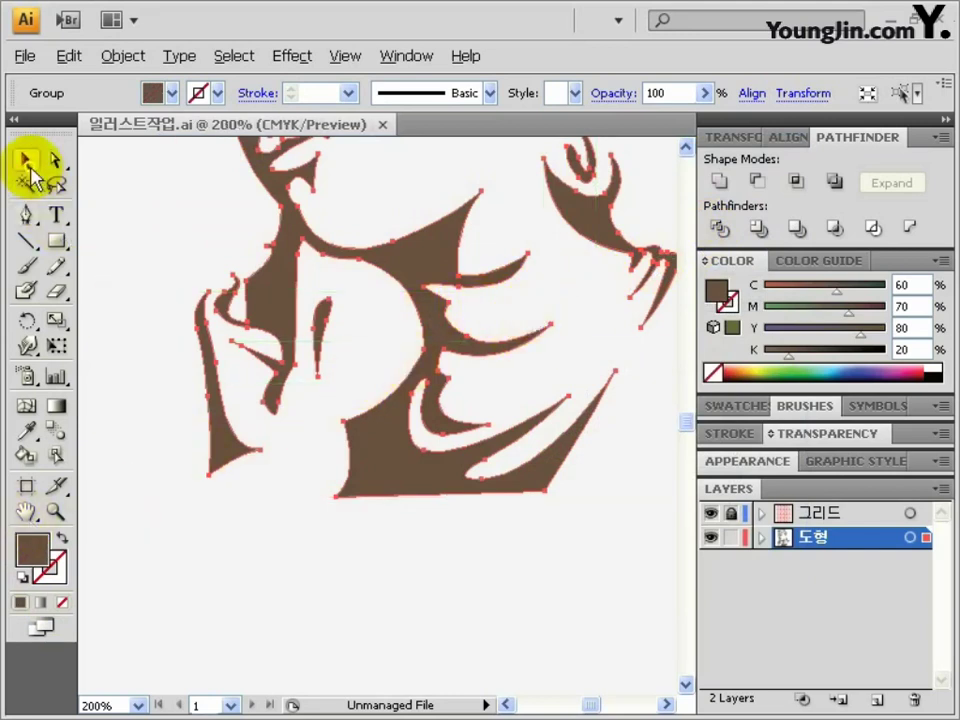
Draw a circle with the Ellipse tool in the empty area beside the figure and remove its fill.
left_click_drag(611, 332, 236, 504)
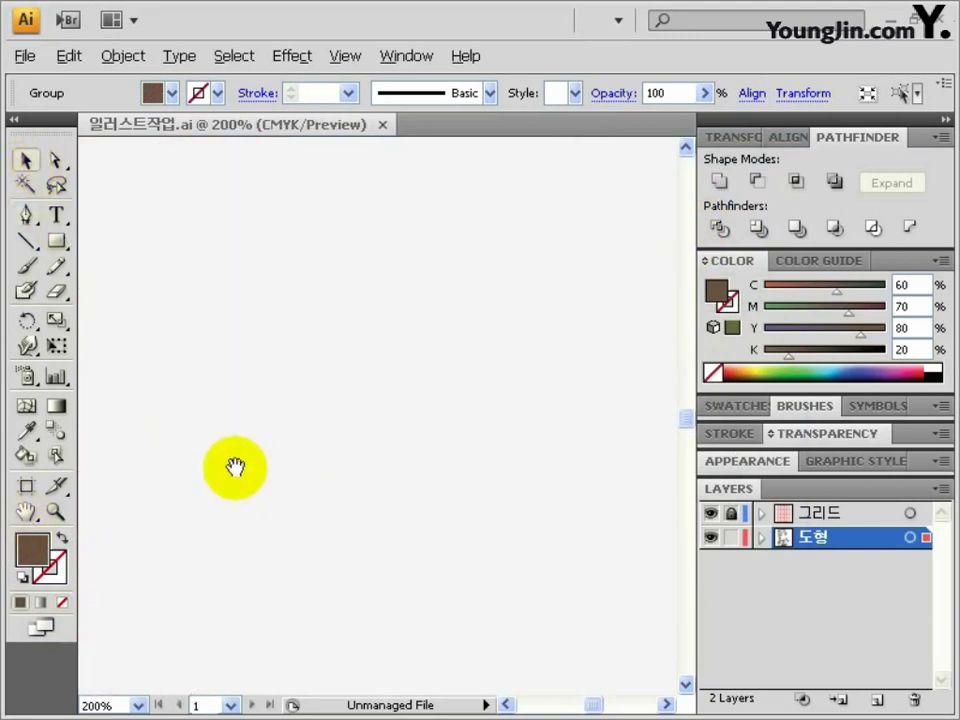
left_click_drag(55, 240, 109, 292)
left_click_drag(218, 281, 446, 423)
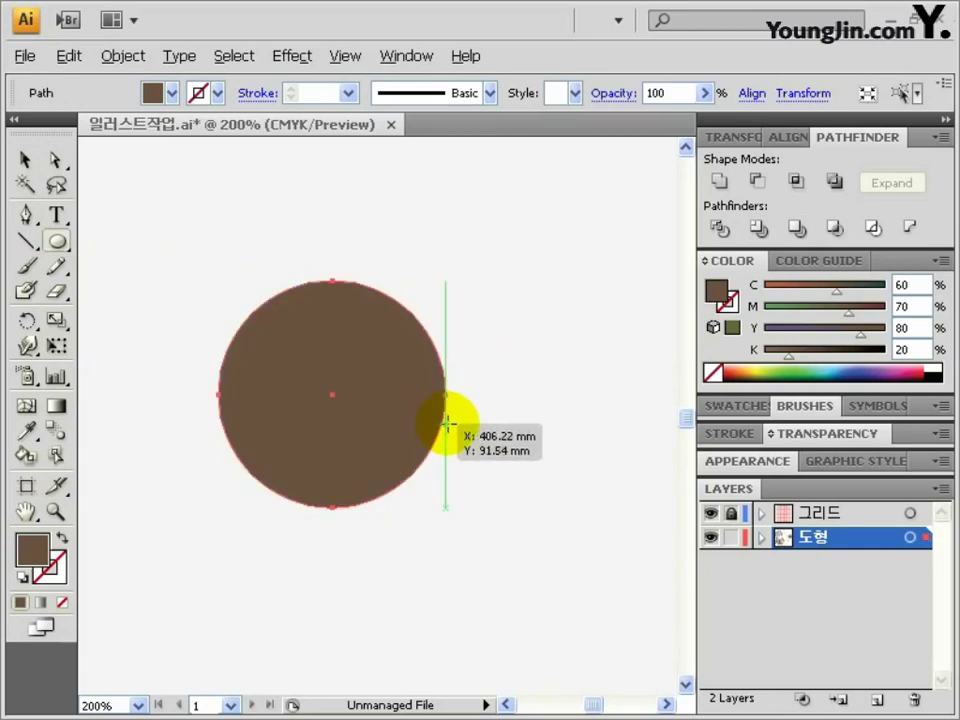
left_click(62, 603)
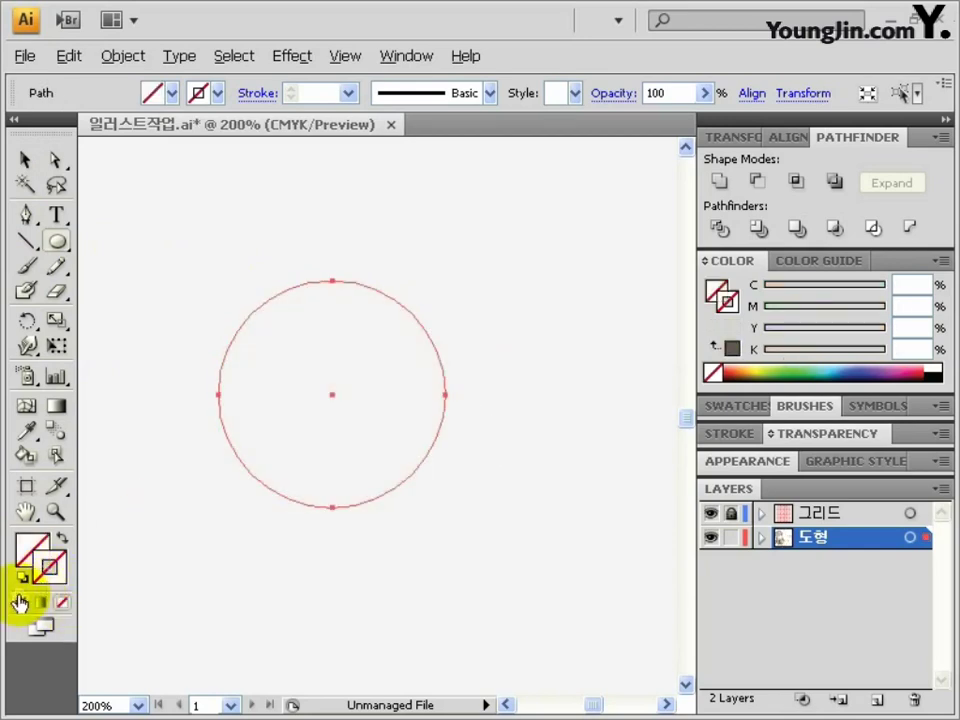
Give the circle a stroke of C 60, M 70, Y 80, K 20 and create a concentric copy scaled uniformly to 50%.
key("x")
left_click(20, 603)
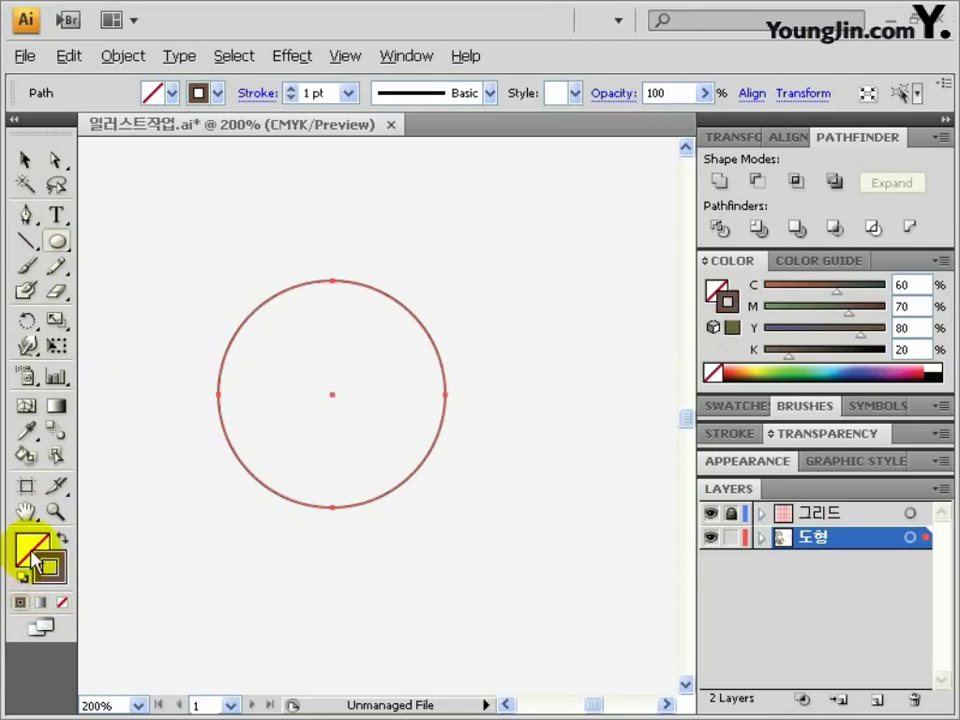
double_click(56, 321)
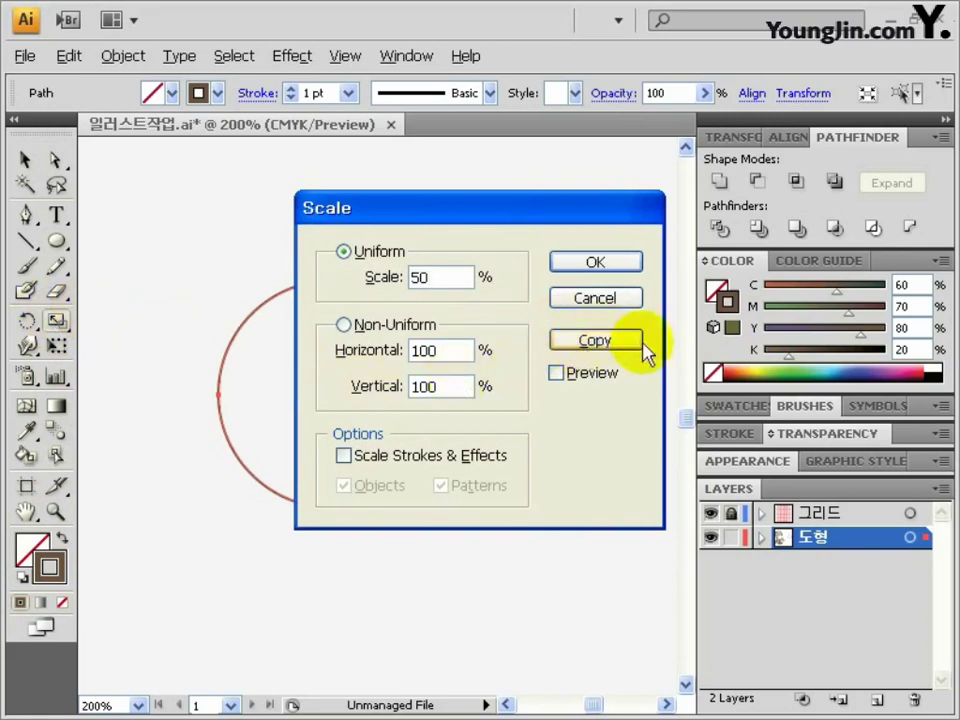
left_click(590, 342)
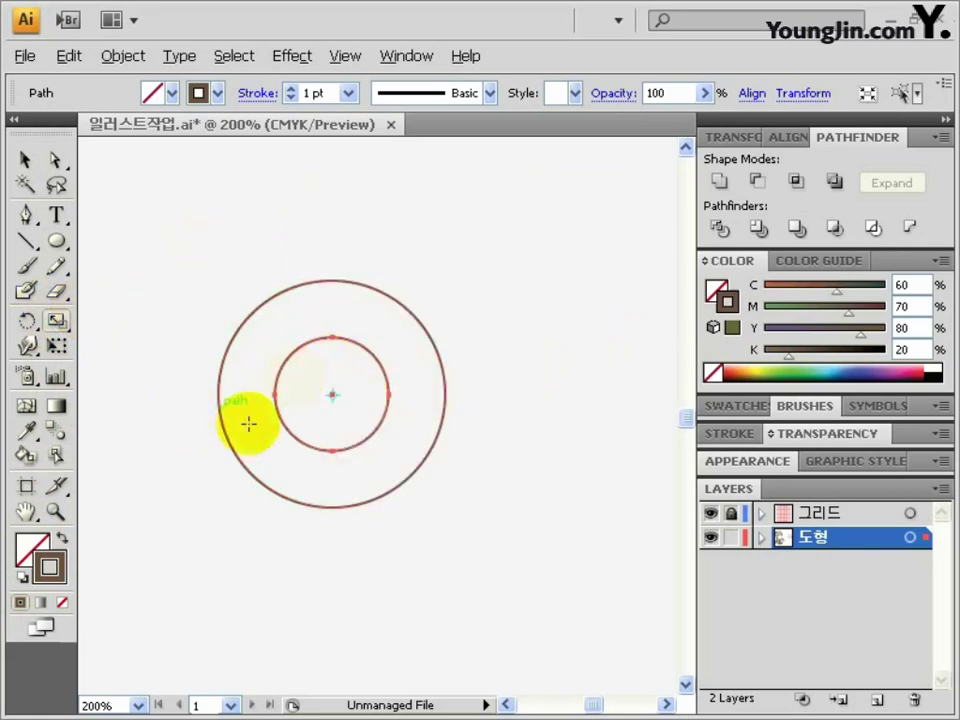
Align the left edges of the large and small circles, with alignment set to Align to Selection.
left_click(25, 160)
left_click(326, 286)
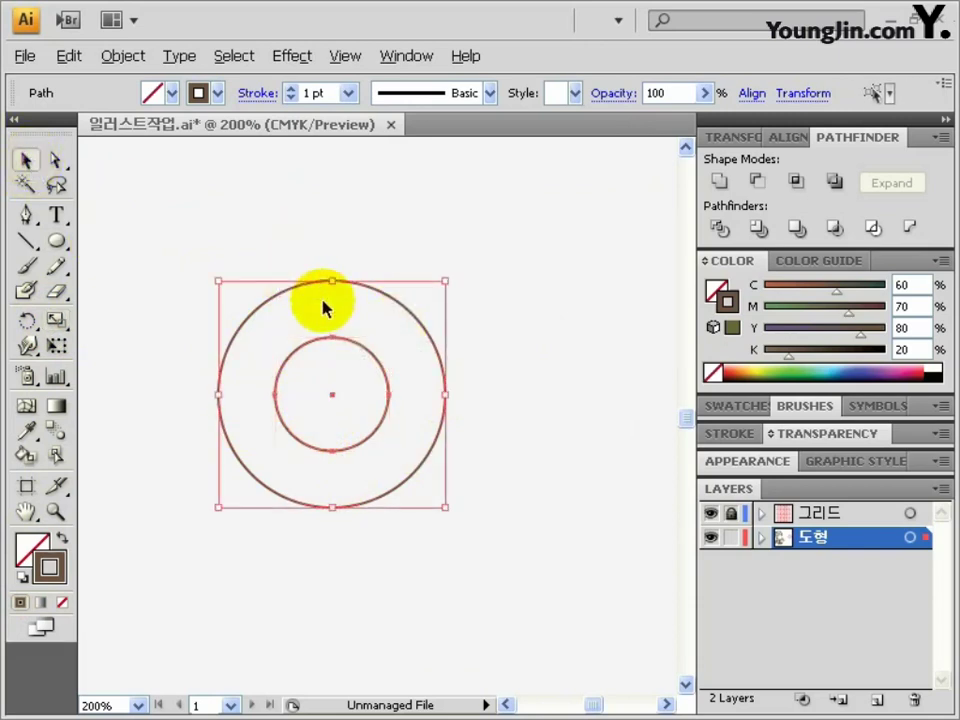
left_click(370, 430, "shift")
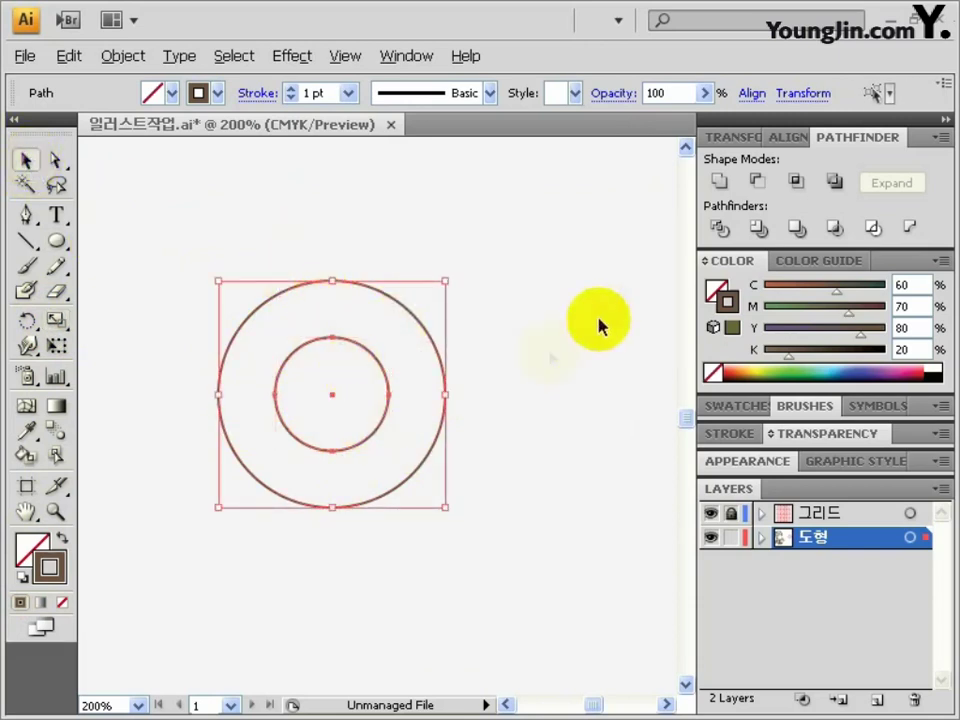
left_click(786, 137)
left_click(927, 275)
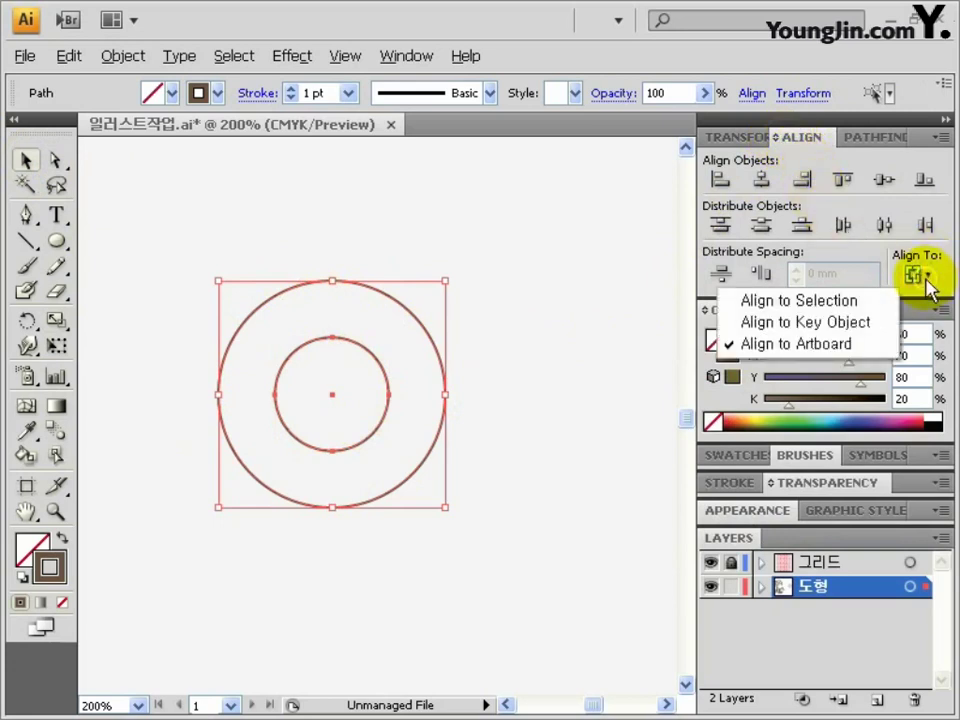
left_click(838, 302)
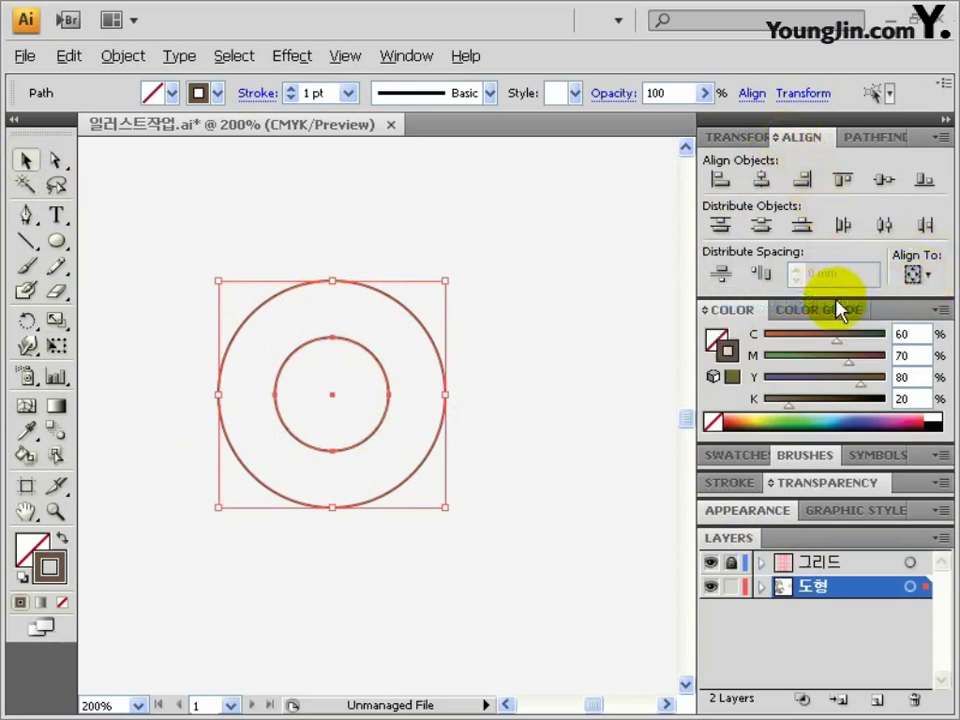
left_click(716, 183)
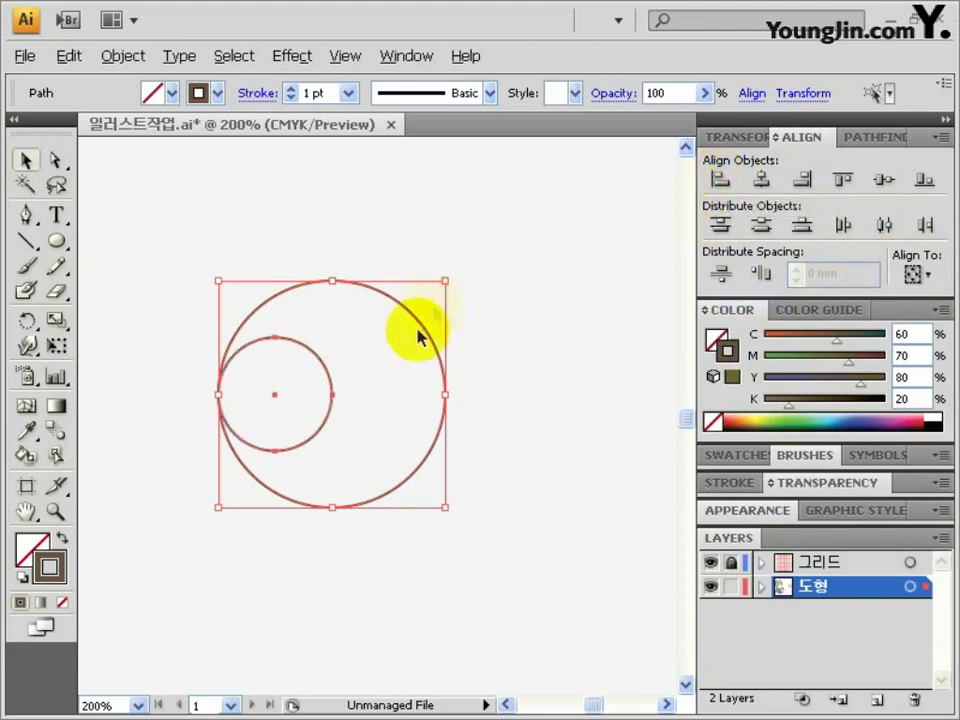
Duplicate the small circle 16.67 mm horizontally so the two small circles sit side by side inside the large one.
left_click(311, 261)
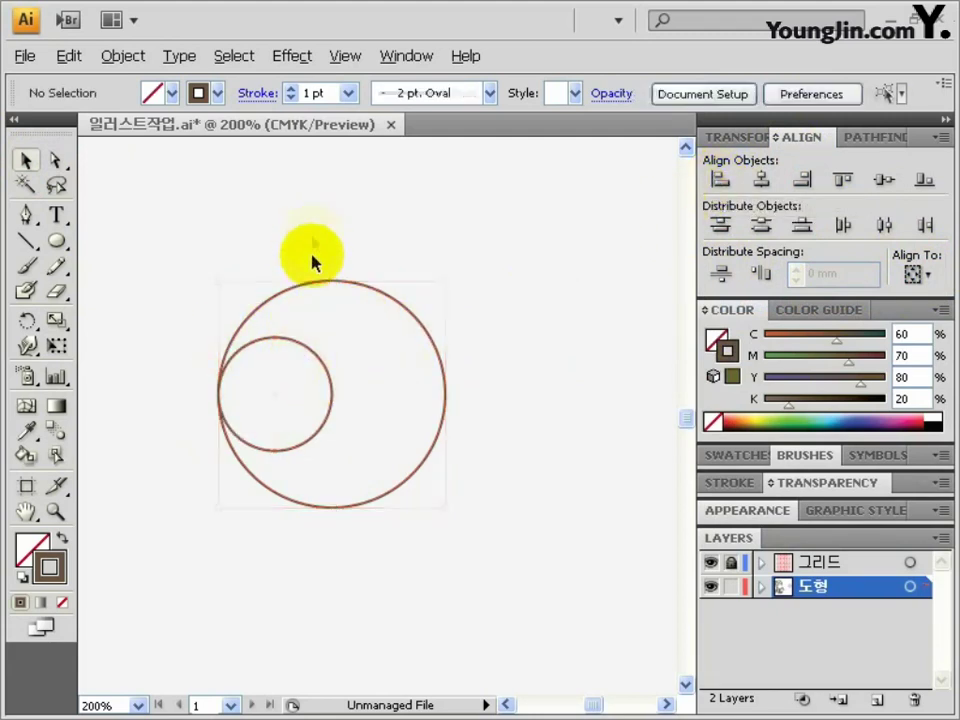
left_click(310, 358)
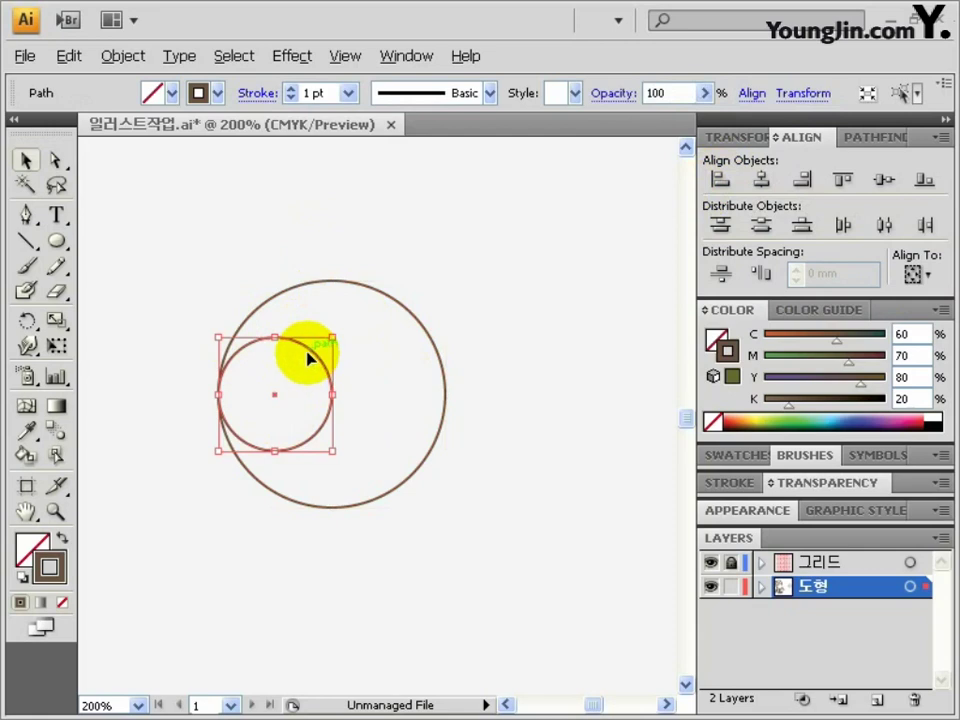
left_click_drag(310, 356, 422, 357)
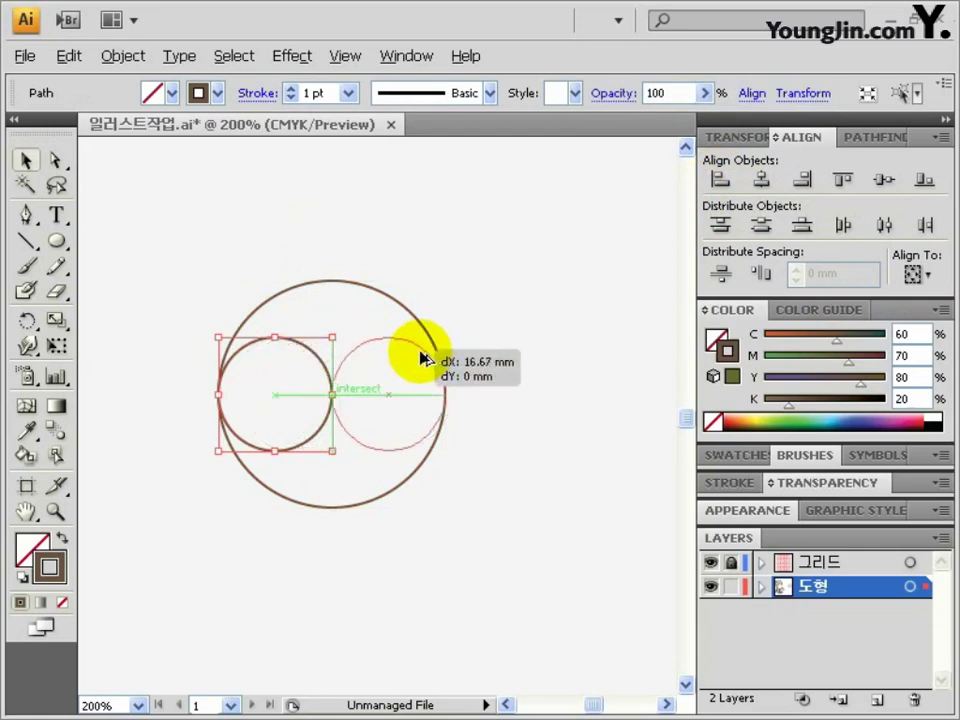
left_click_drag(422, 357, 422, 358)
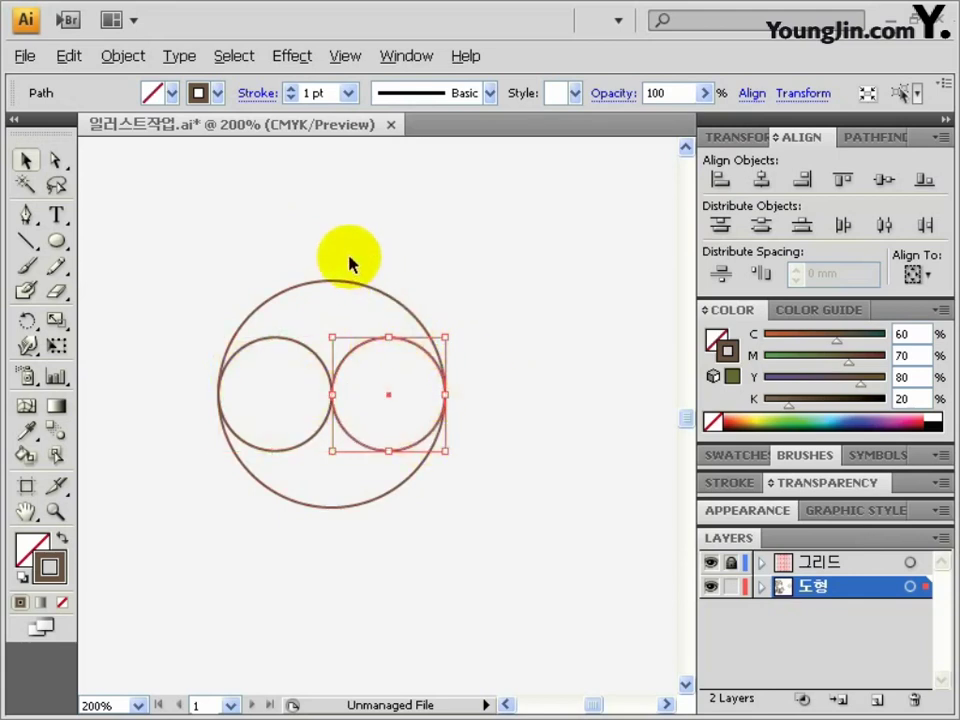
left_click(360, 285, "shift")
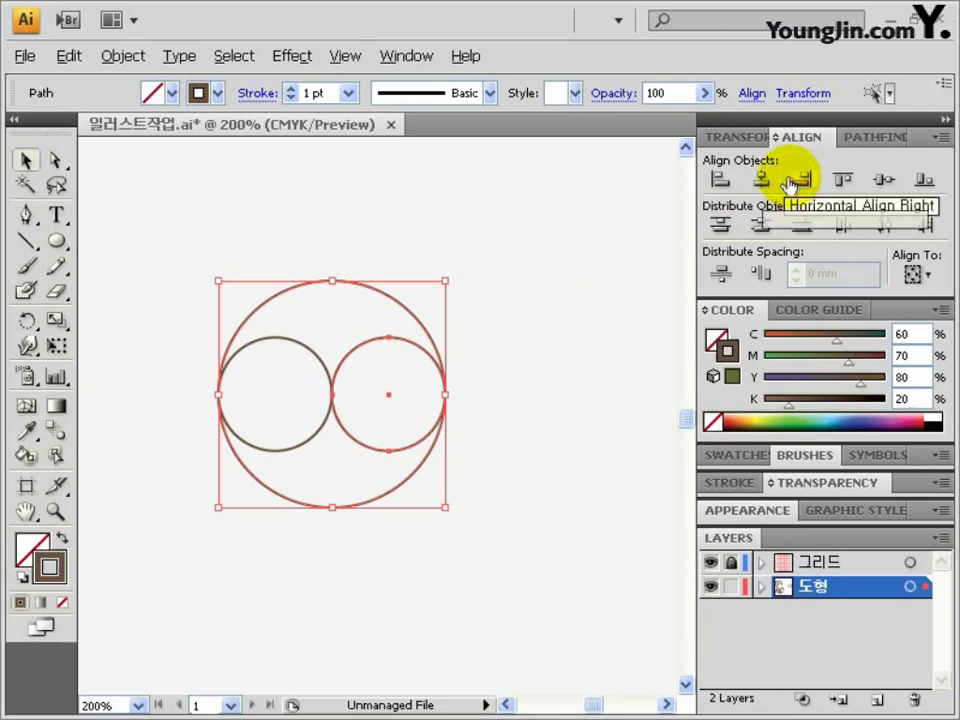
left_click(317, 234)
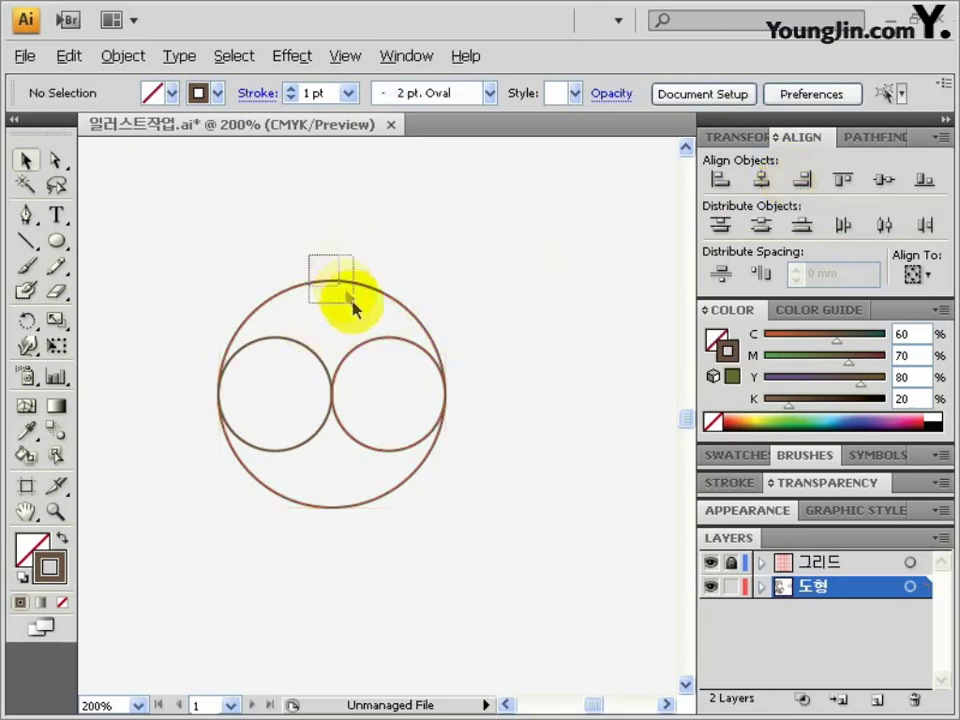
left_click(339, 284)
key("ctrl+shift+b")
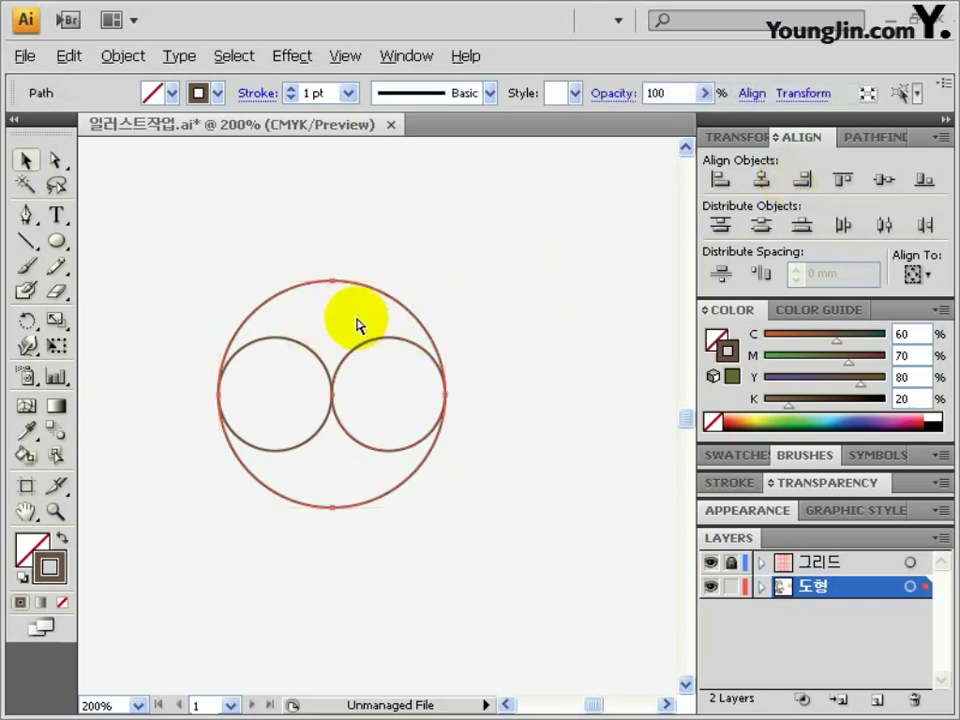
left_click(358, 325)
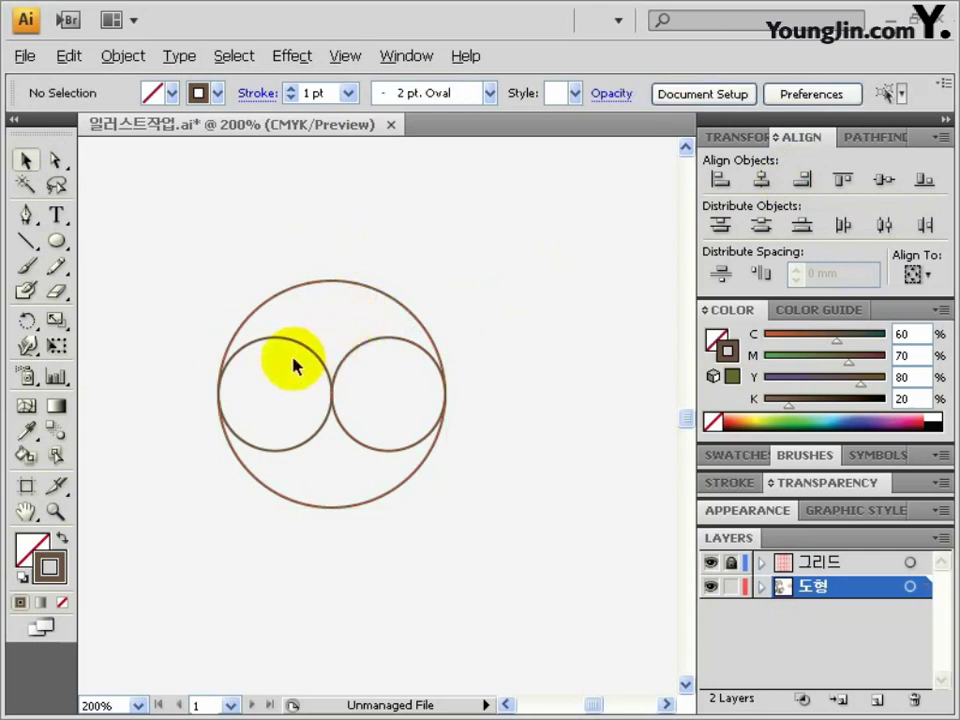
Delete the left small circle's top anchor point and the right small circle's bottom anchor point to form an S-curve.
left_click(55, 160)
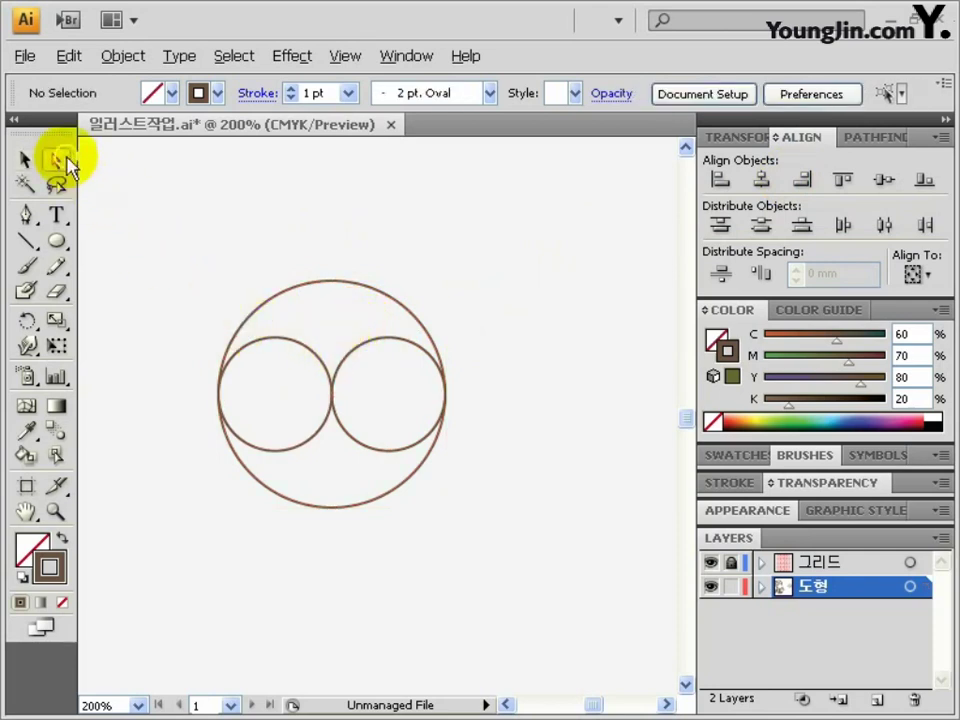
left_click(277, 341)
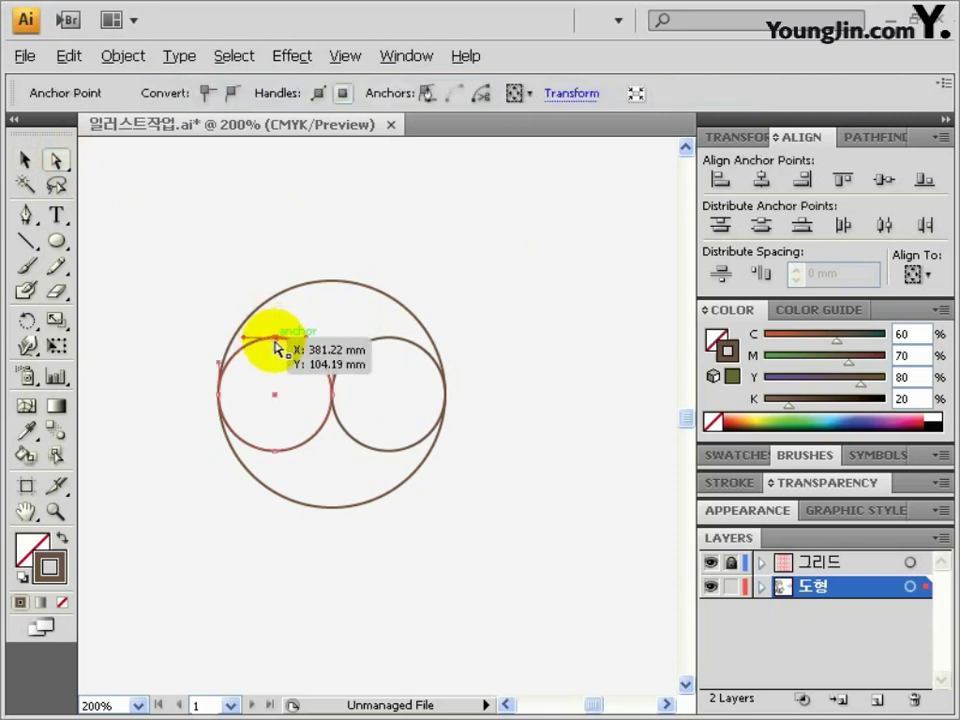
key("Delete")
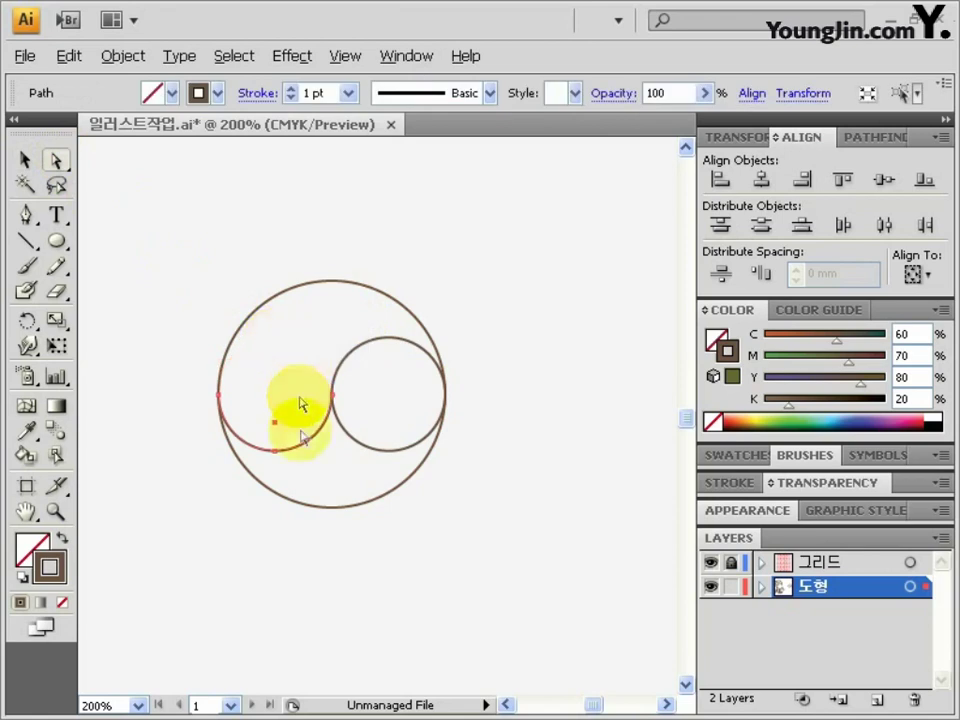
left_click(391, 457)
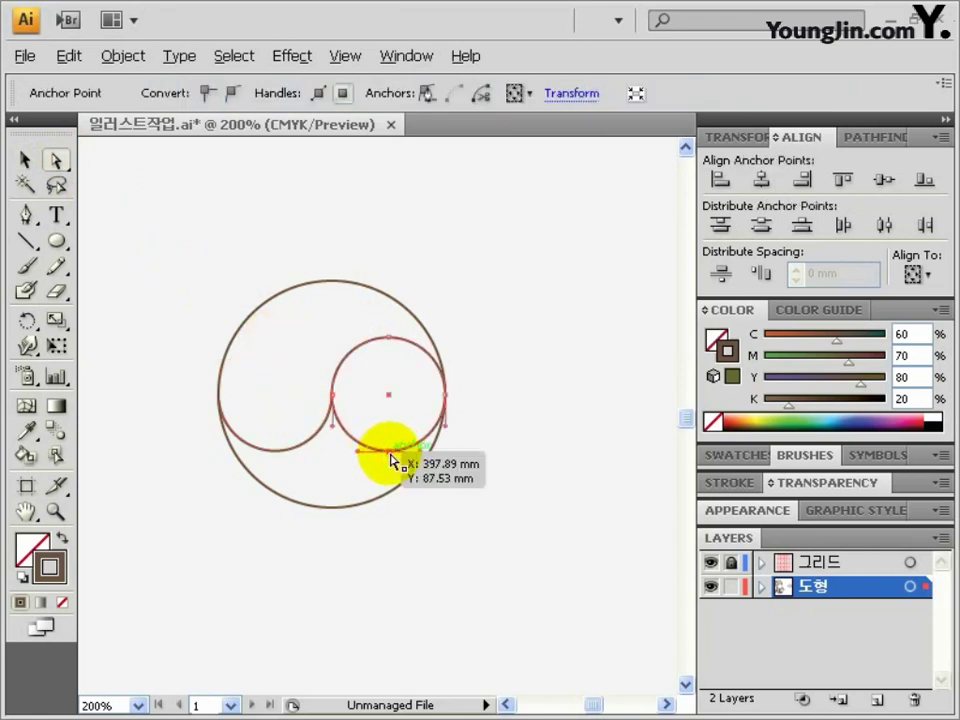
key("Delete")
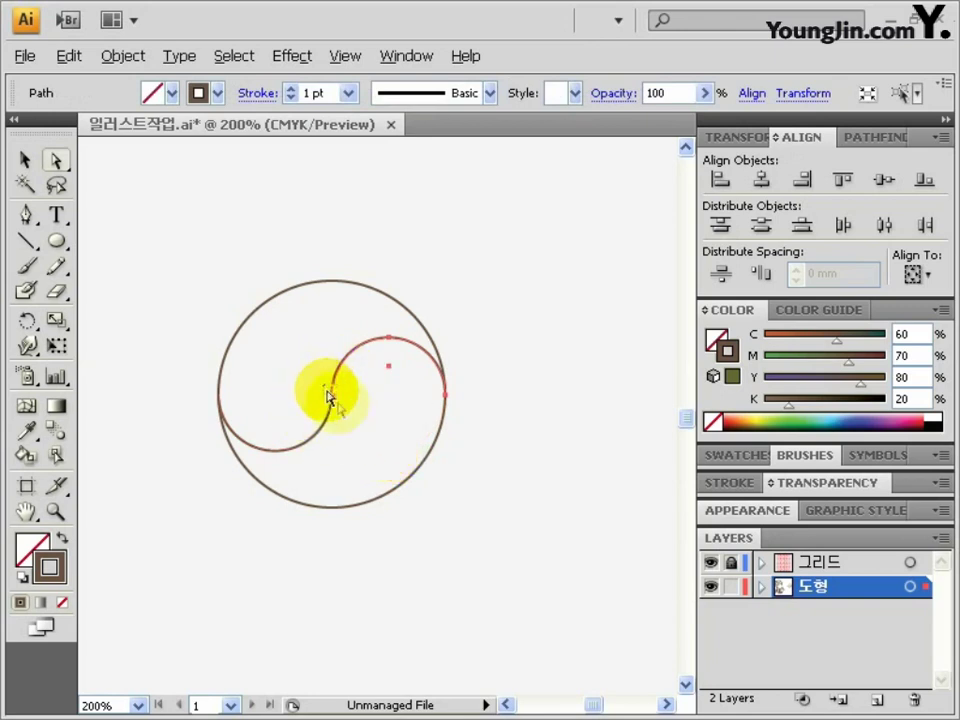
Join the two arcs' endpoints at the centre of the large circle with a Corner point.
left_click_drag(324, 384, 345, 412)
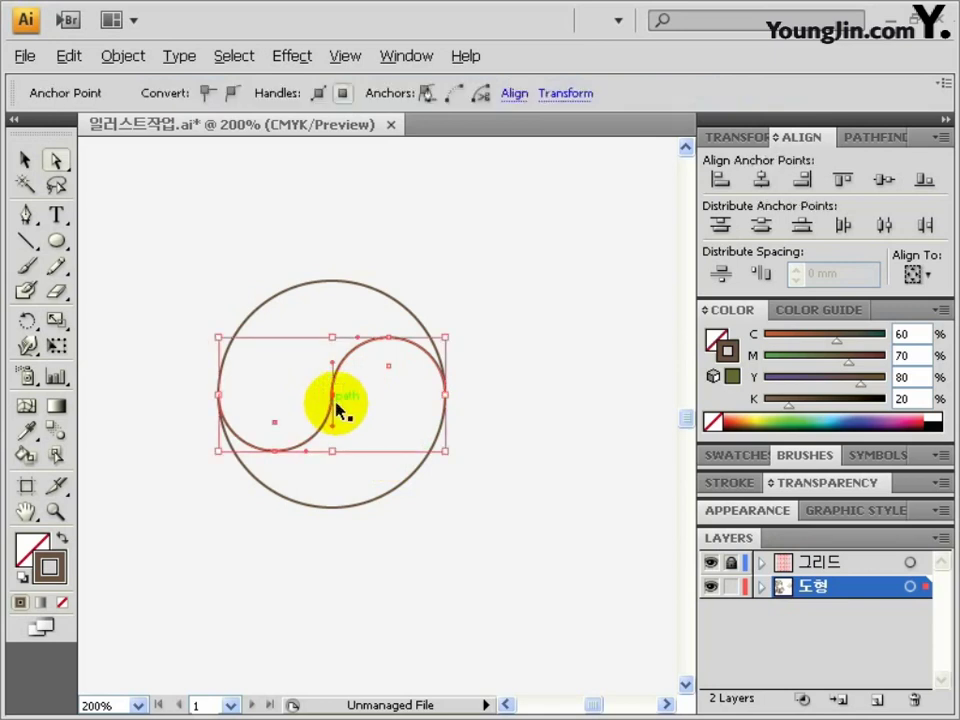
key("ctrl+j")
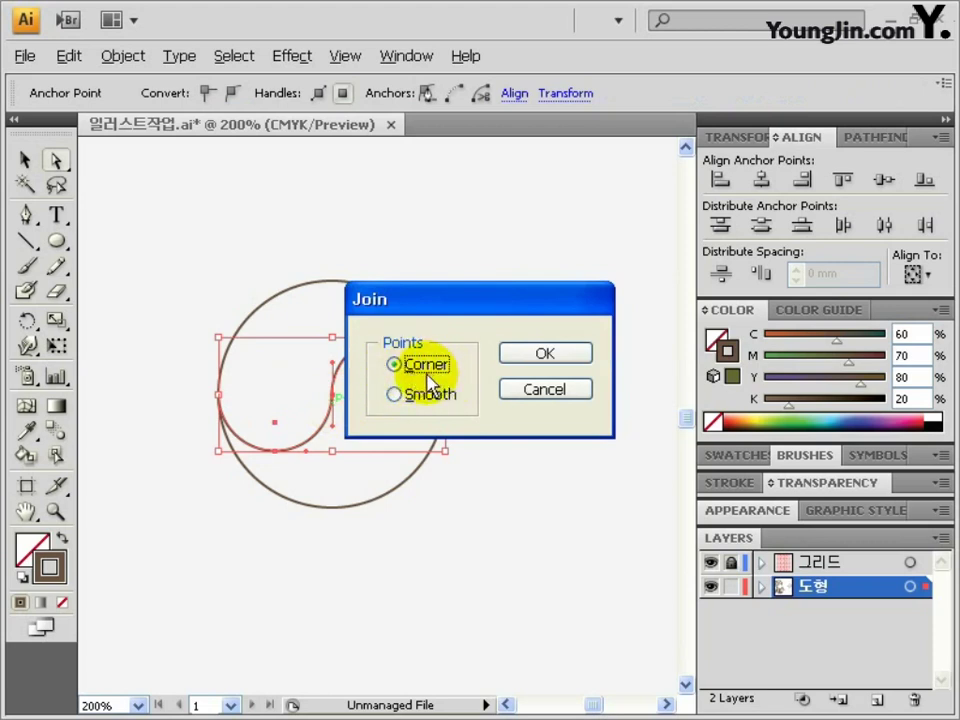
left_click(510, 362)
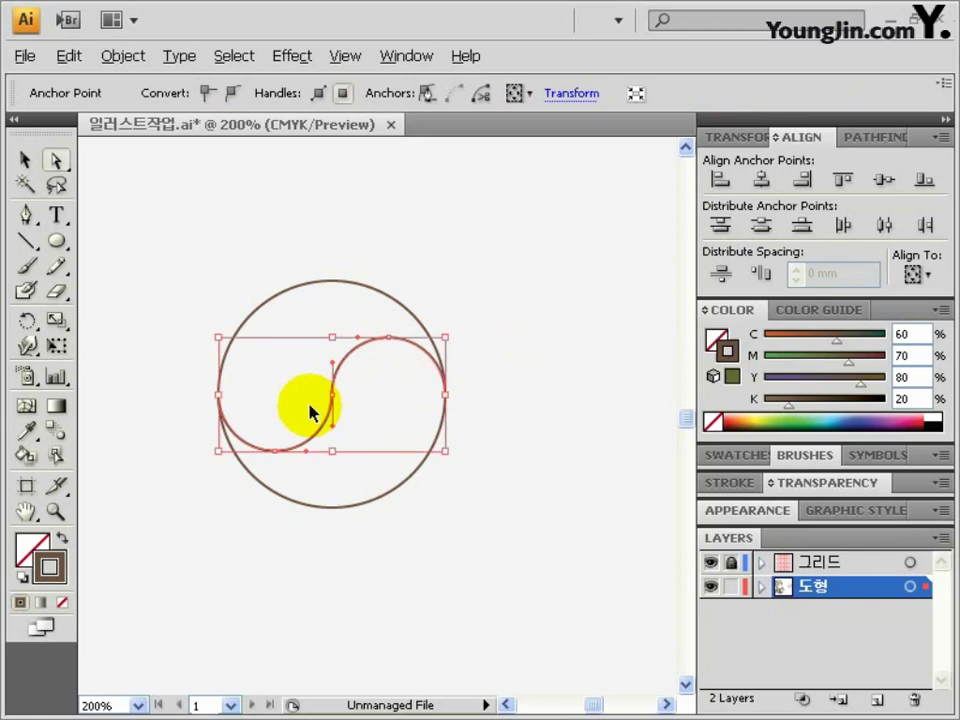
Divide the large circle along the S-curve with the Pathfinder and ungroup the resulting pieces.
key("ctrl+a")
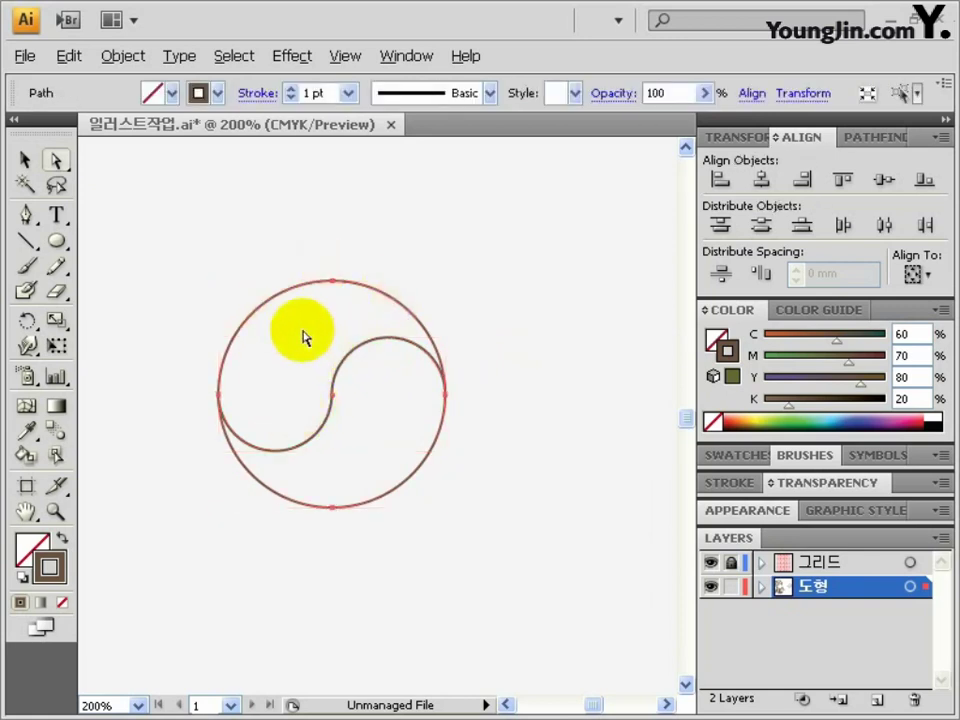
left_click(26, 161)
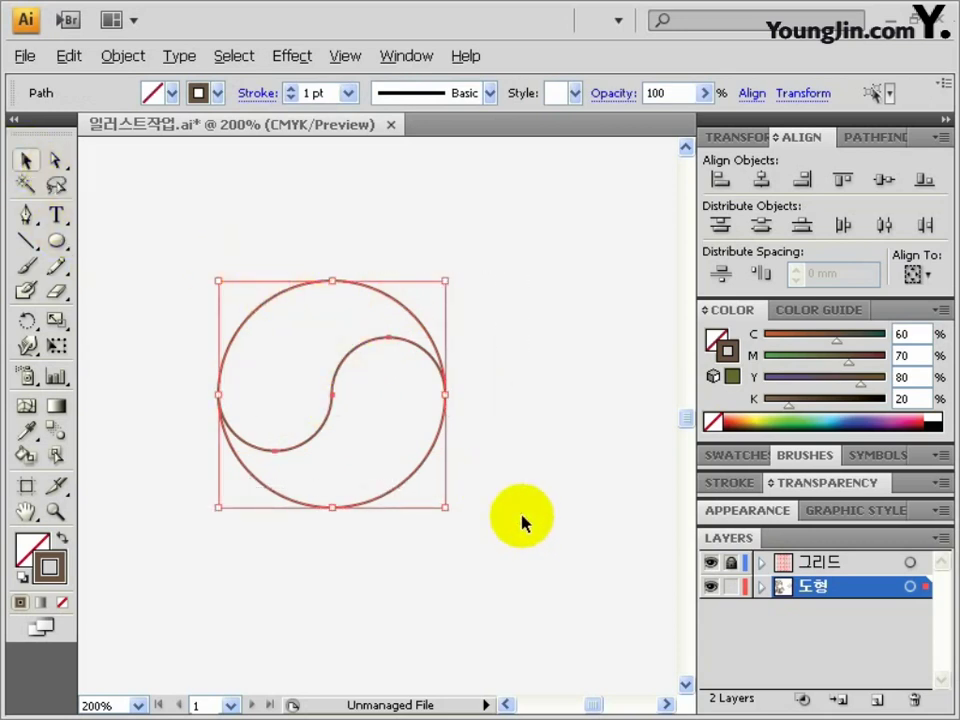
left_click(864, 140)
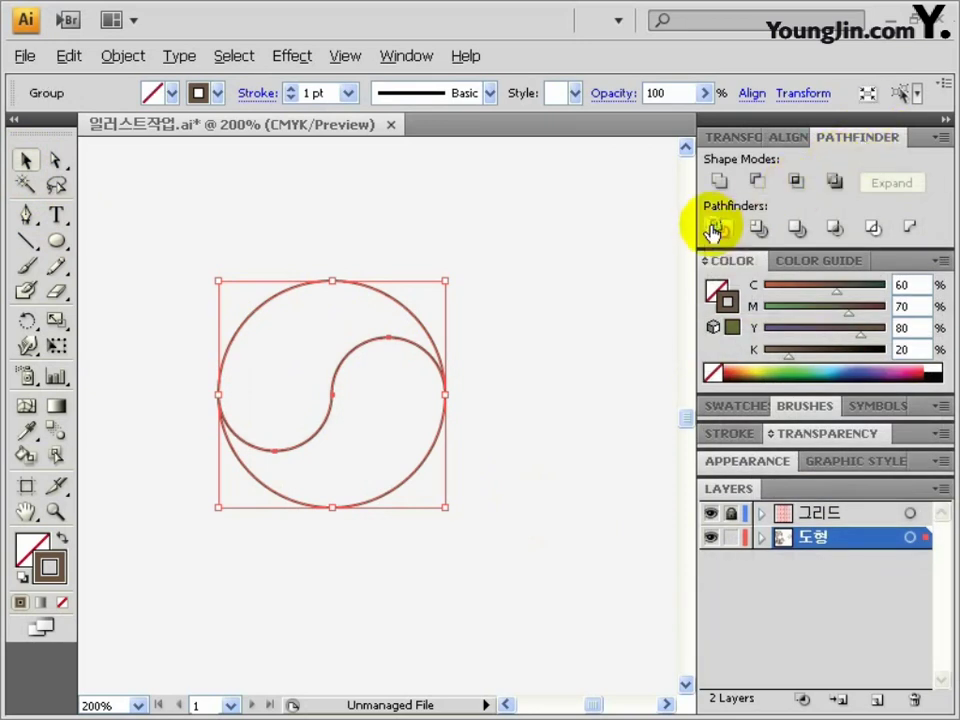
left_click(352, 385)
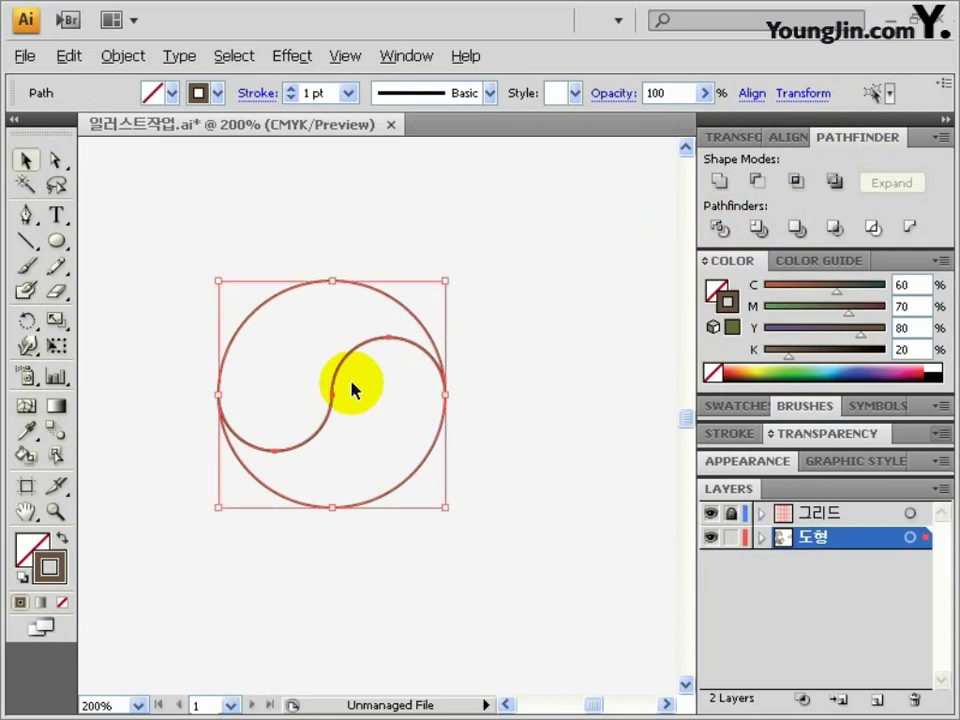
left_click(303, 303)
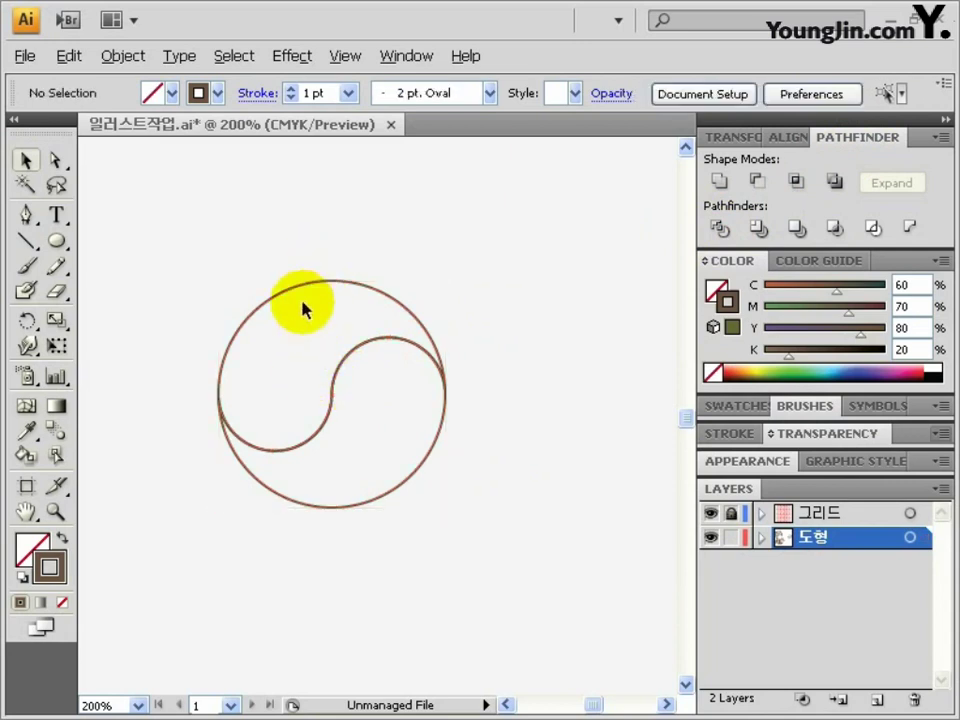
Fill the upper half of the divided circle with red, using C 0 and M 100.
left_click(303, 309)
double_click(32, 547)
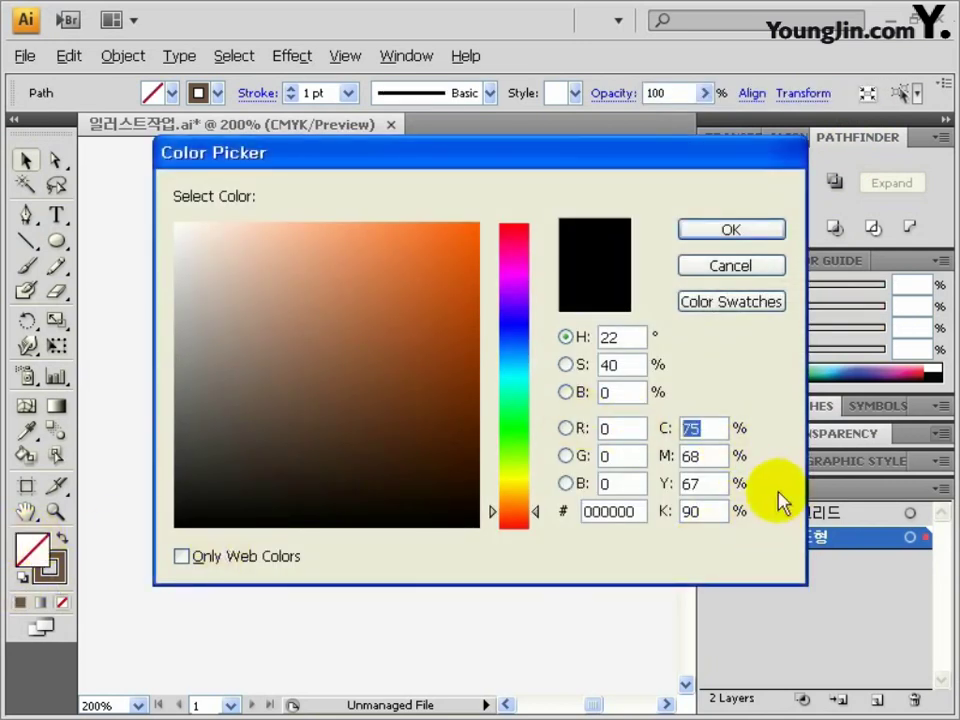
type("0")
left_click_drag(711, 456, 666, 508)
type("10010")
left_click(687, 230)
Fill the lower half of the divided circle with blue, C 100, M 50, Y 0, K 0.
left_click(414, 467)
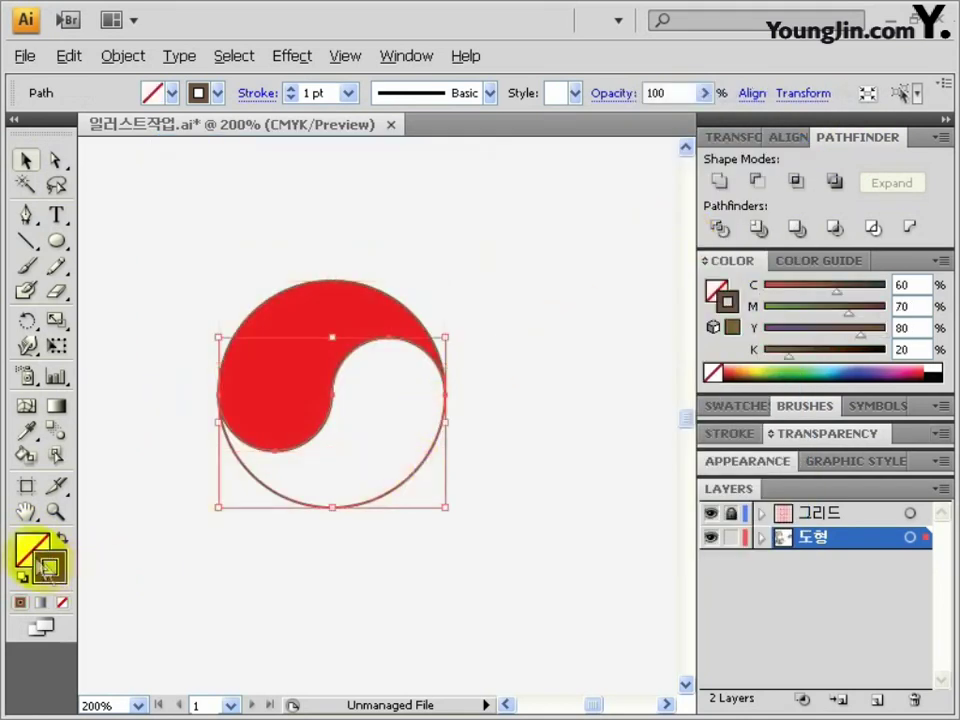
double_click(30, 550)
left_click_drag(706, 425, 623, 423)
type("100")
key("Tab")
type("50")
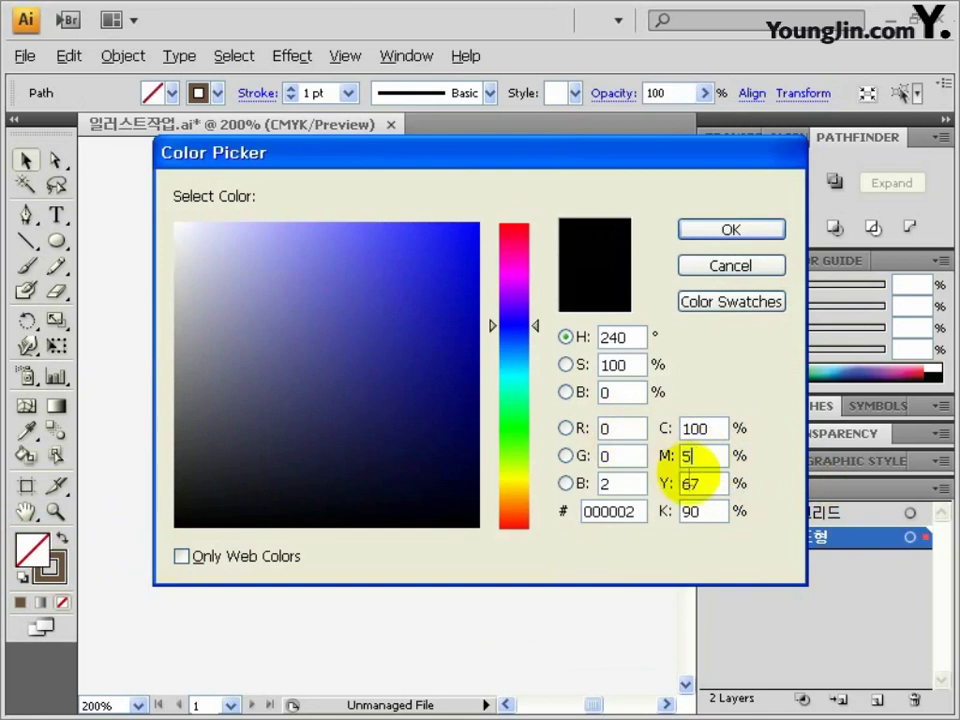
key("Tab")
type("0")
key("Tab")
type("0")
left_click(722, 228)
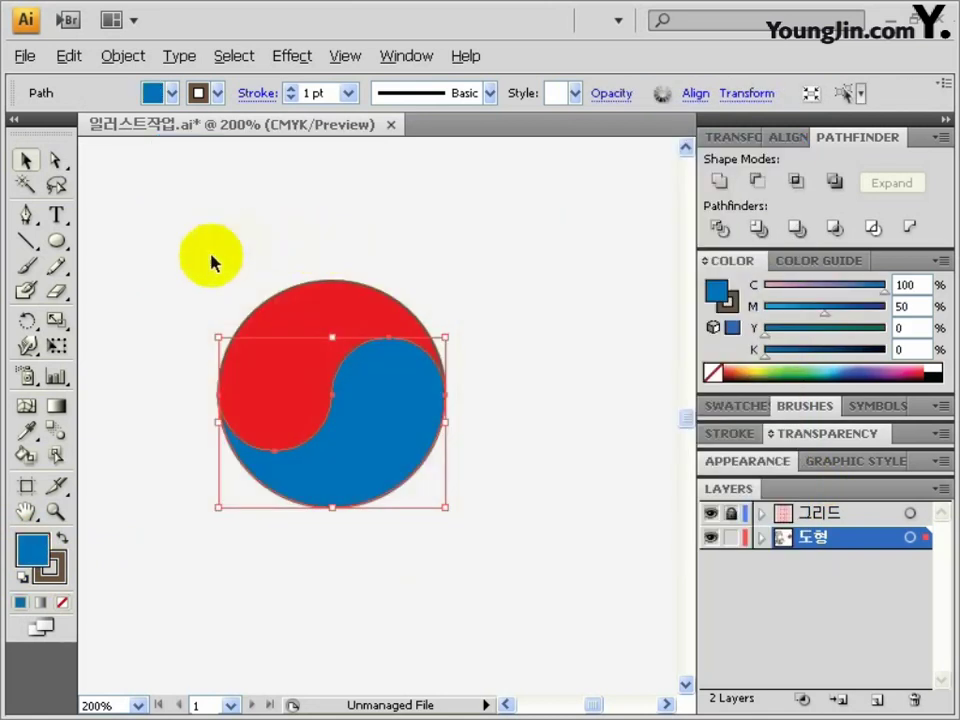
Select both halves of the circle and remove their stroke.
key("ctrl+a")
left_click(48, 568)
left_click(62, 602)
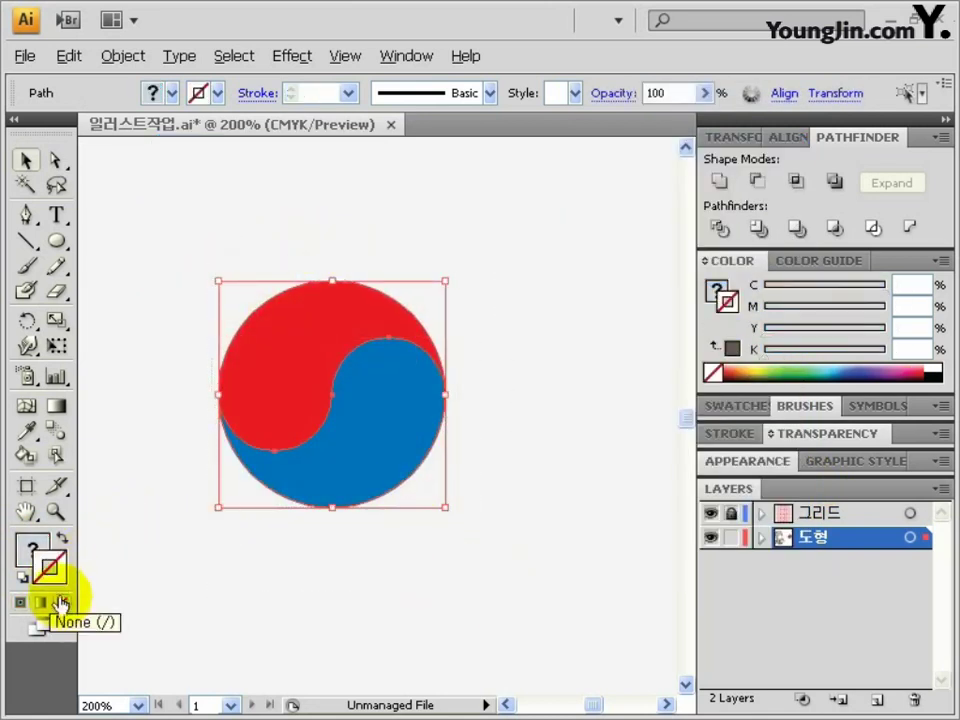
Show the document grid and turn on snapping to the grid.
left_click(338, 60)
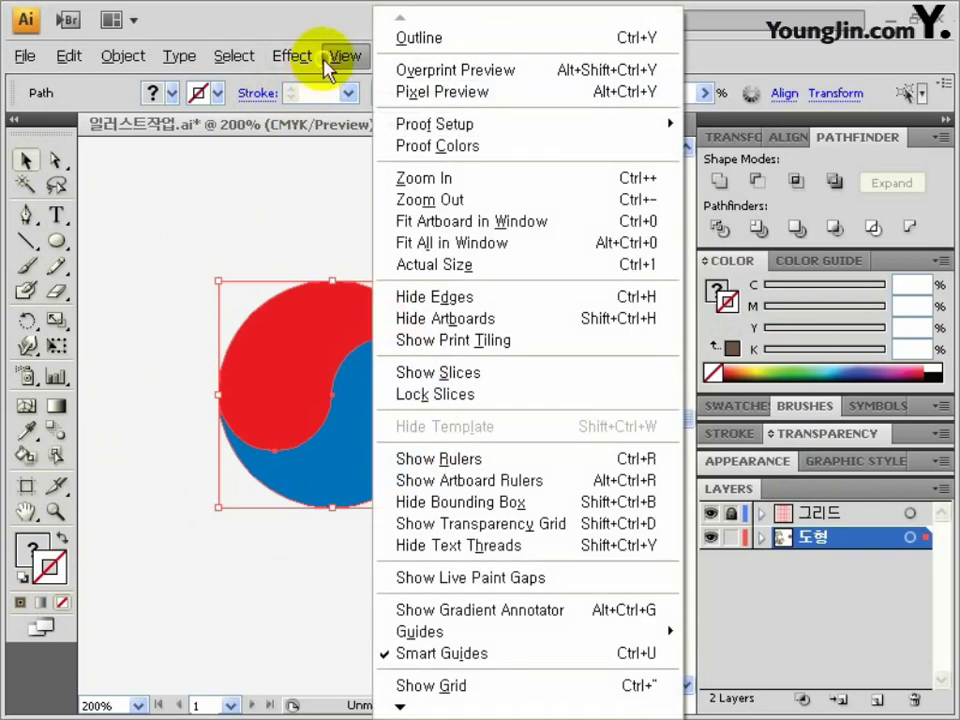
left_click(452, 686)
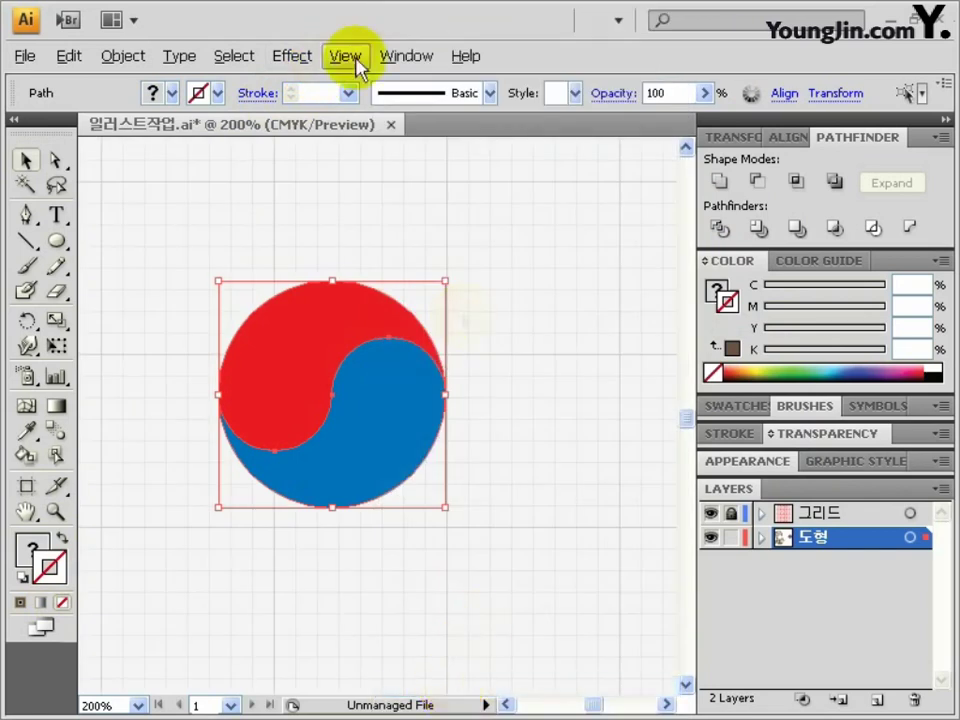
left_click(340, 57)
mouse_move(403, 707)
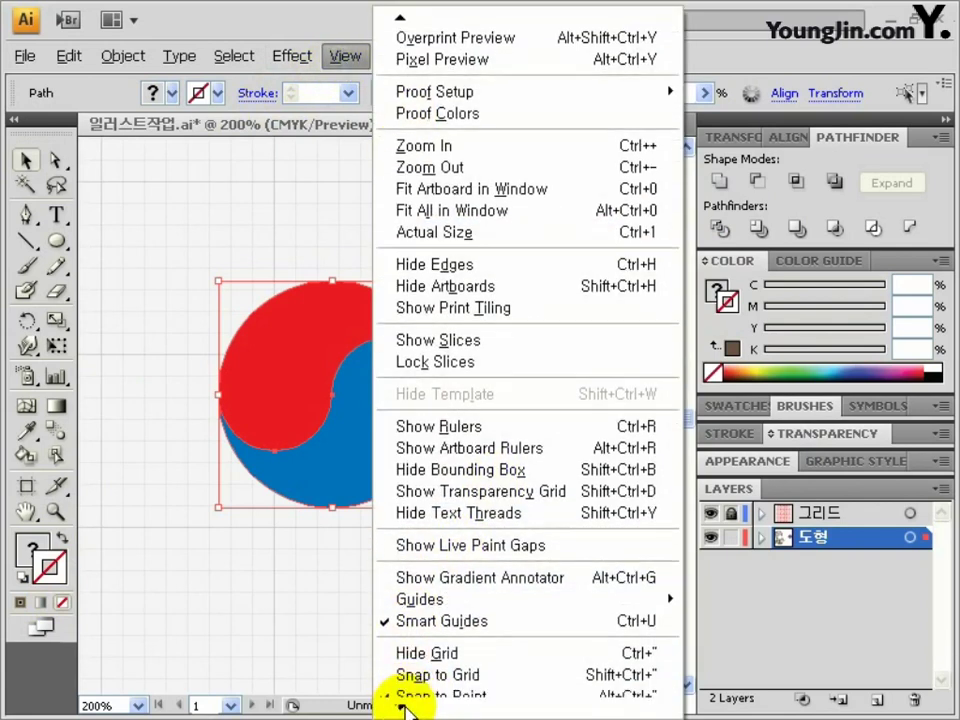
left_click(435, 655)
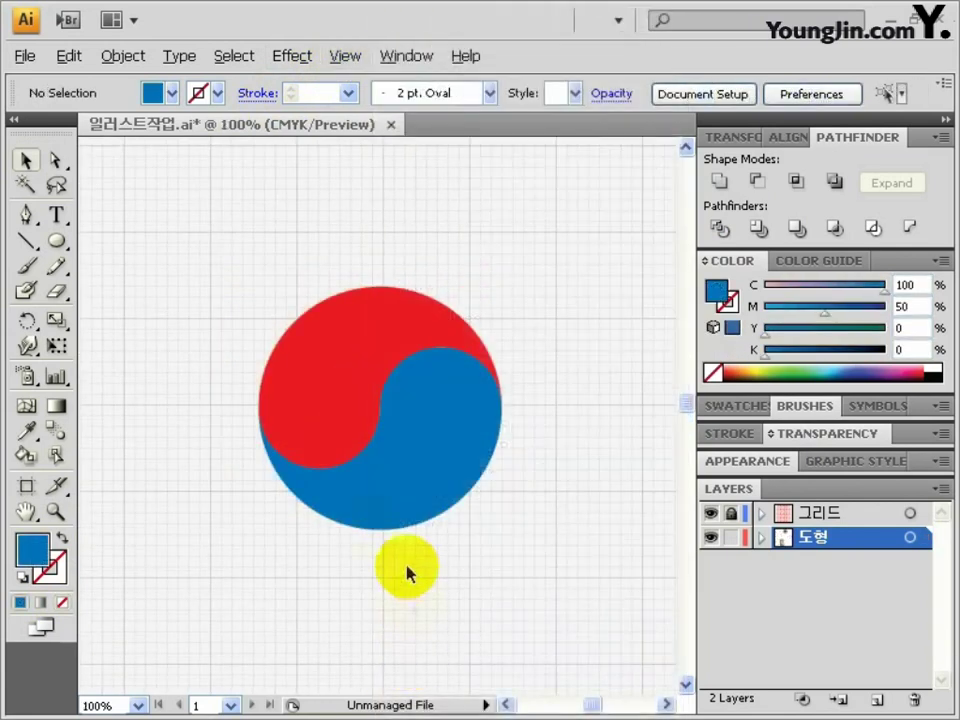
Draw a blue rectangle about 50.8 × 76.2 mm to the left of the taegeuk circle and place a copy to its right.
left_click_drag(261, 467, 628, 484)
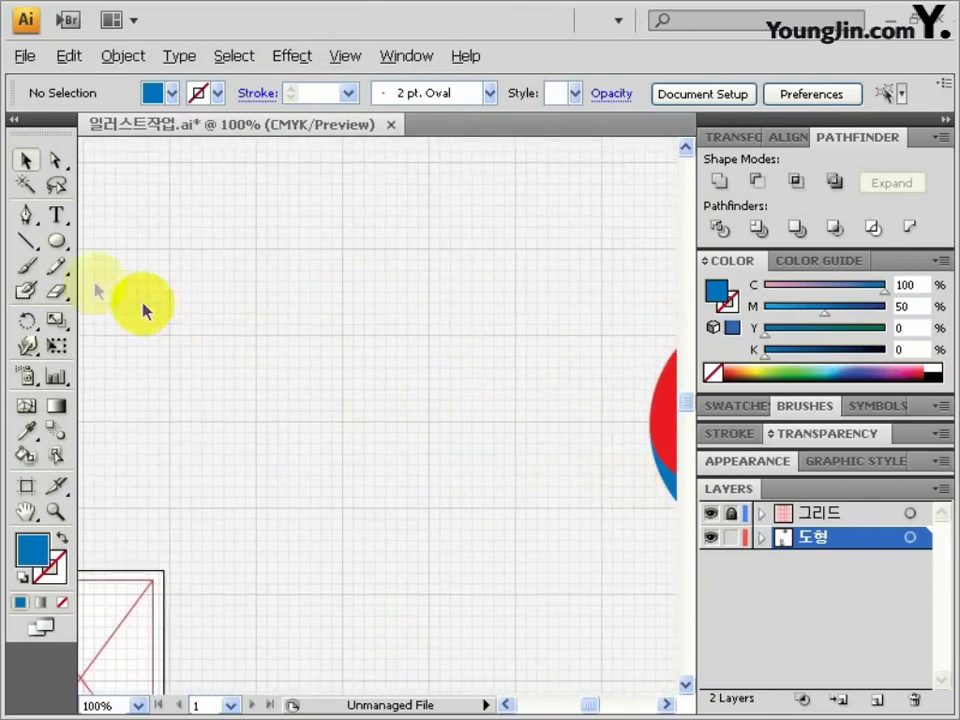
left_click_drag(47, 242, 100, 245)
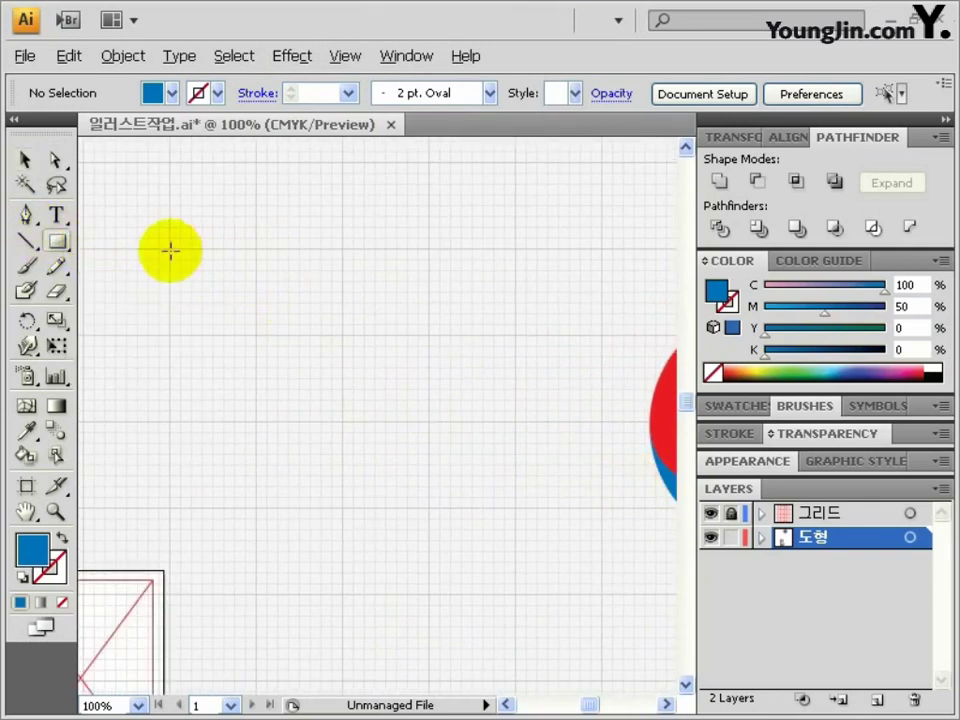
mouse_move(169, 249)
left_mouse_down()
mouse_move(326, 411)
mouse_move(342, 512)
left_mouse_up()
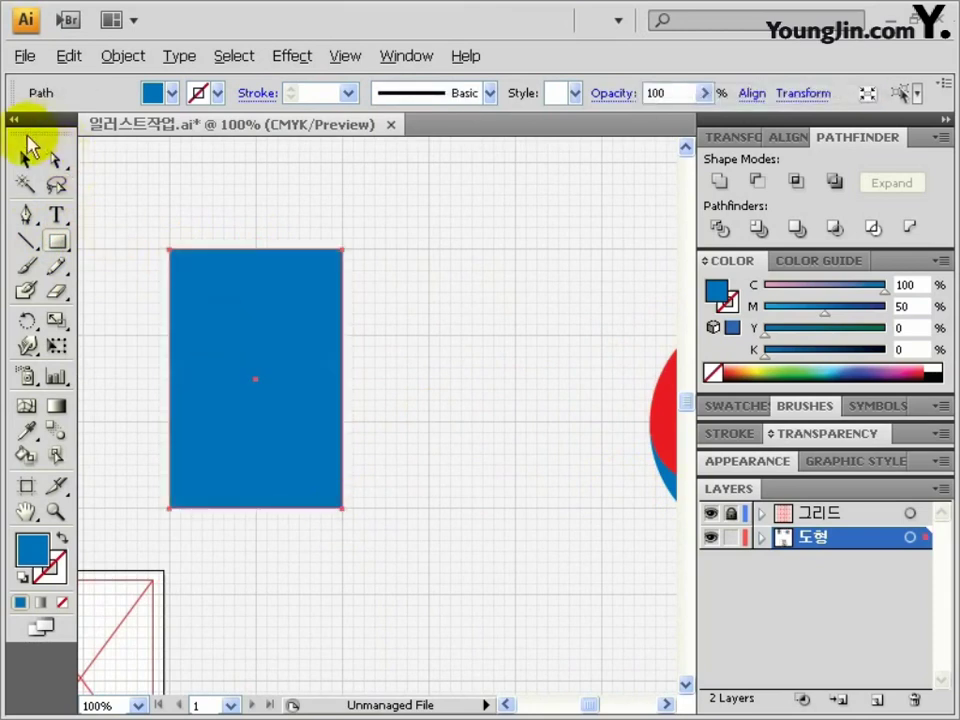
left_click(28, 158)
left_click(380, 360)
left_click_drag(316, 356, 569, 366)
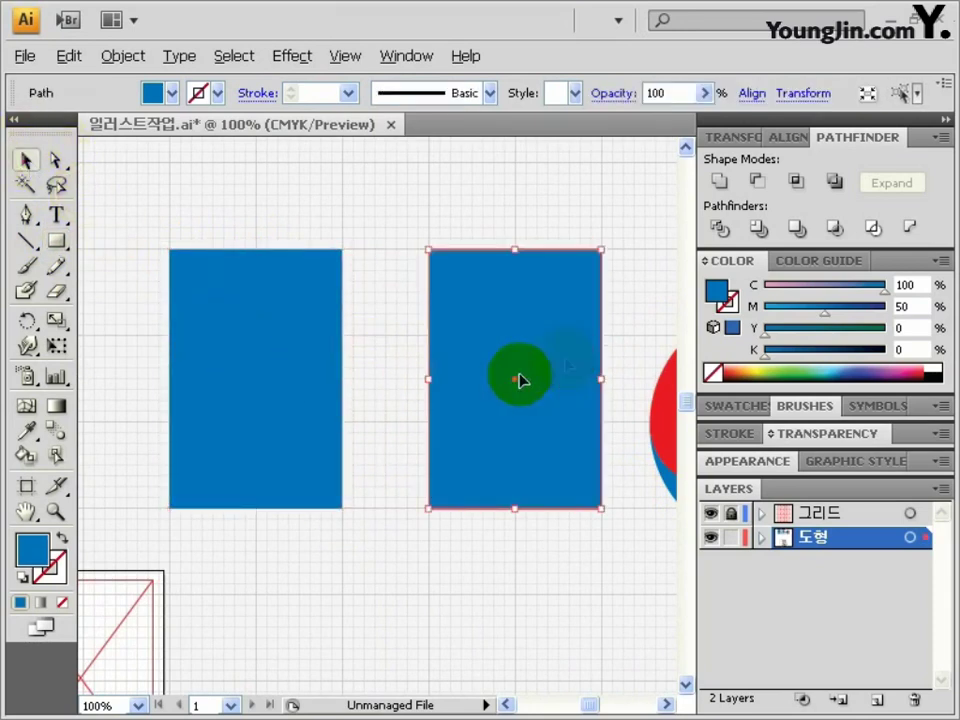
Split the original rectangle into a grid of 1 row and 3 columns with a 4 mm column gutter.
left_click(280, 372)
left_click(122, 55)
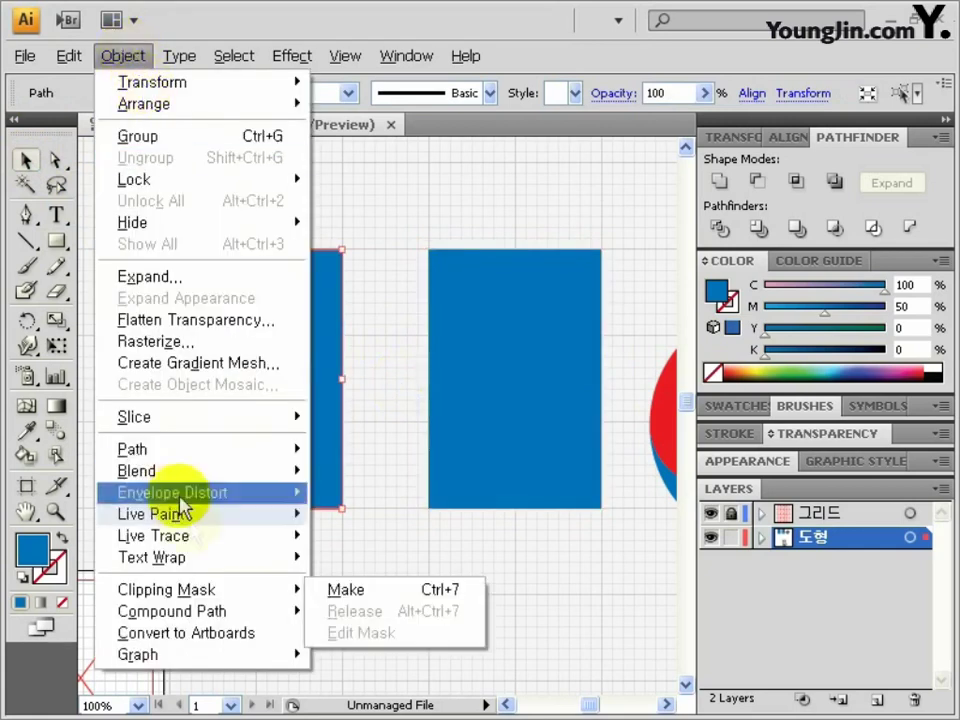
mouse_move(168, 452)
left_click(400, 656)
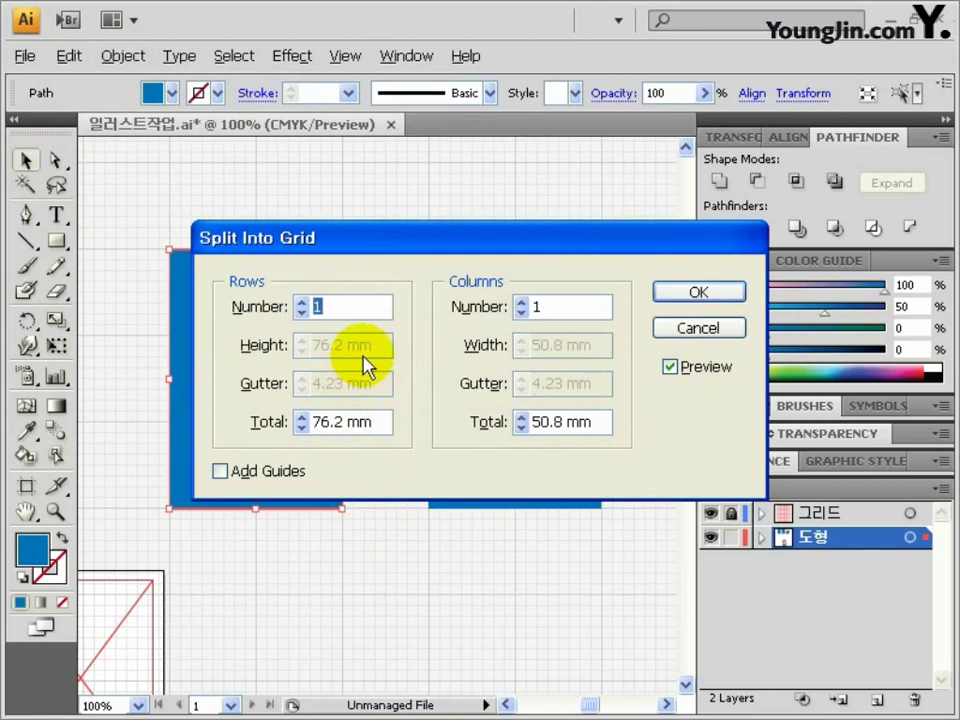
double_click(536, 307)
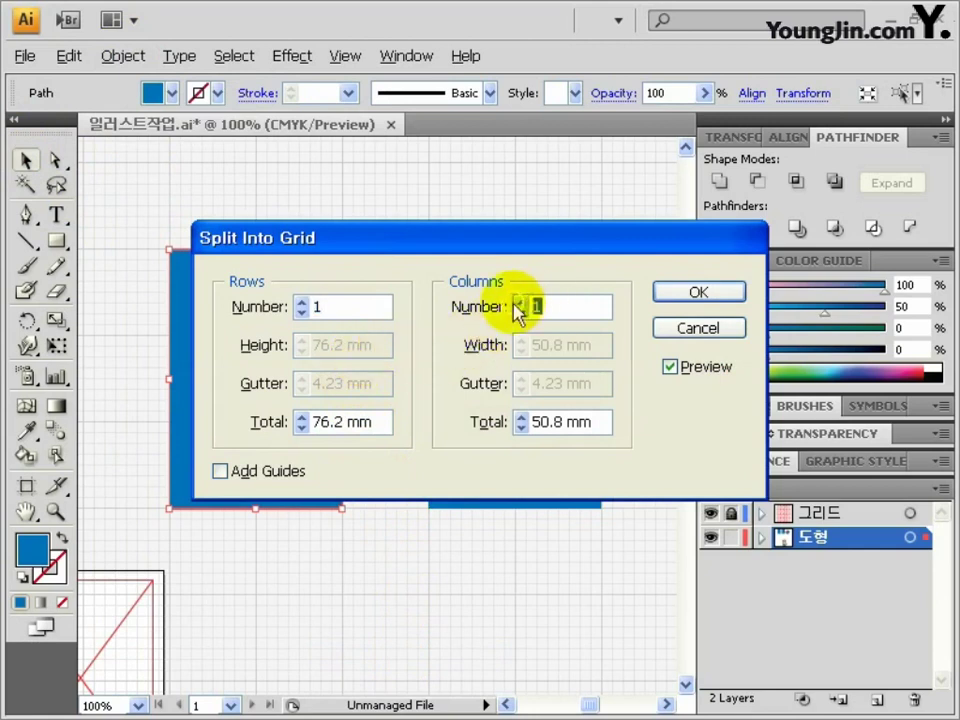
left_click(608, 383)
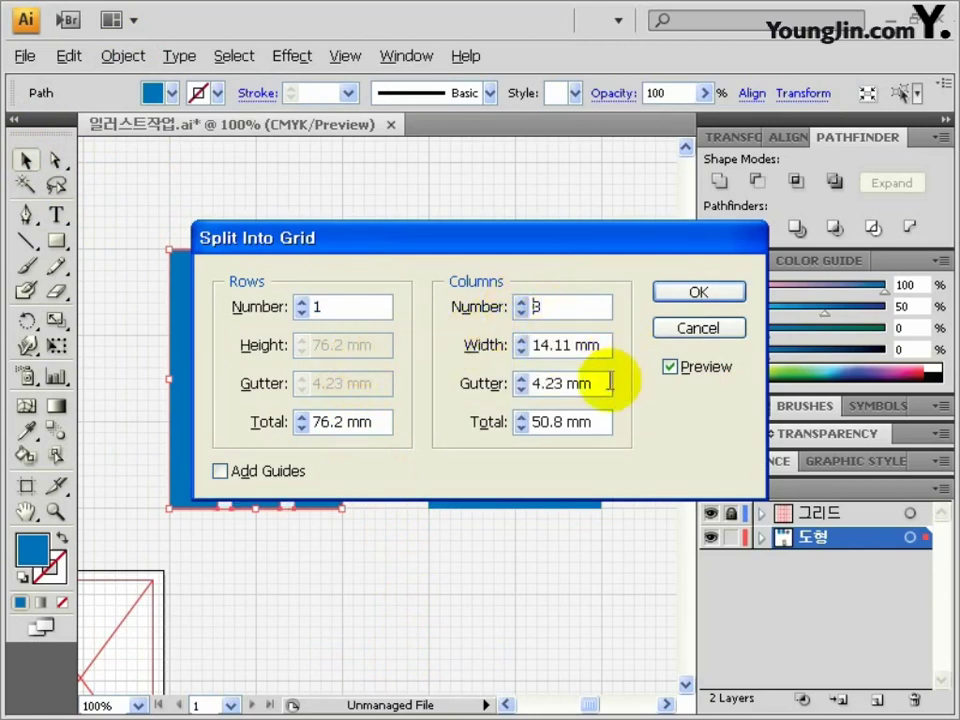
left_click_drag(608, 383, 520, 384)
type("4")
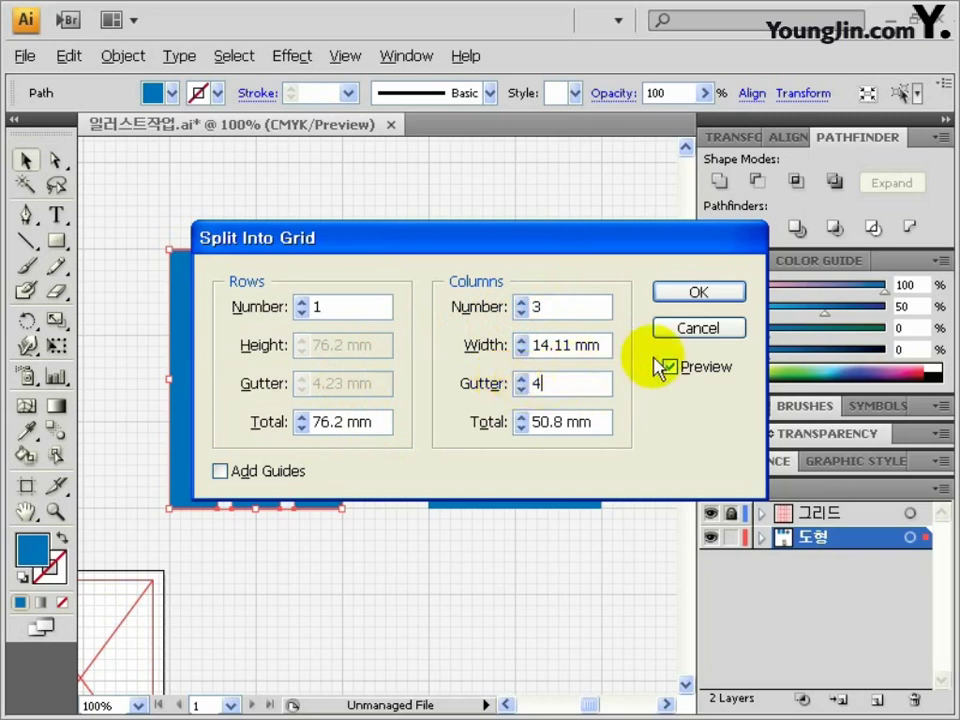
left_click(670, 296)
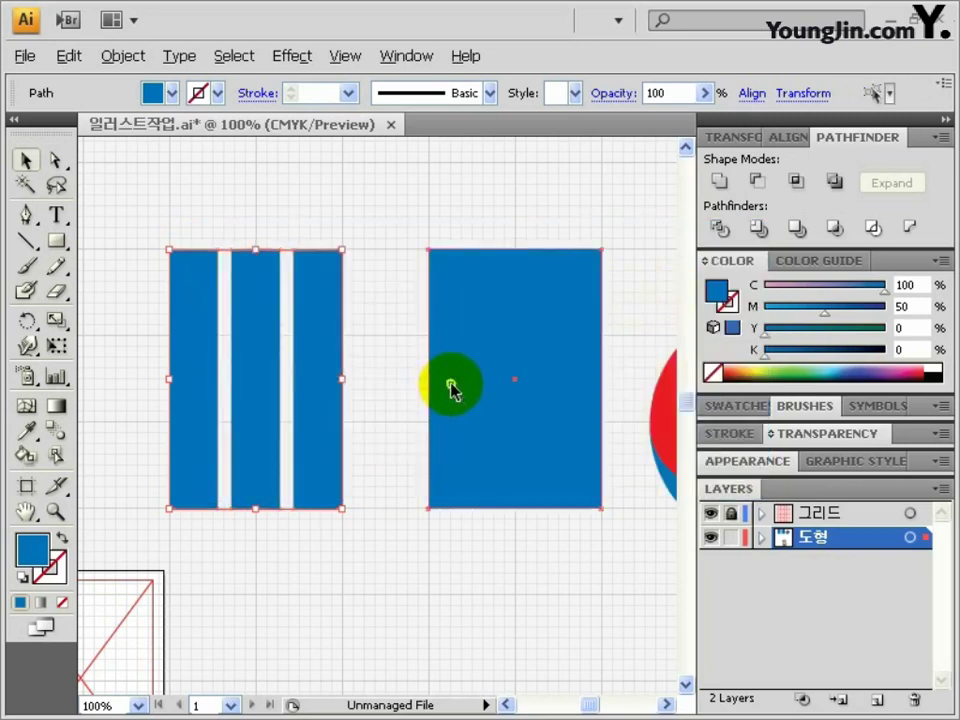
Split the copied rectangle into a grid of 2 rows and 3 columns with 4 mm row and column gutters.
left_click(450, 386)
left_click(123, 56)
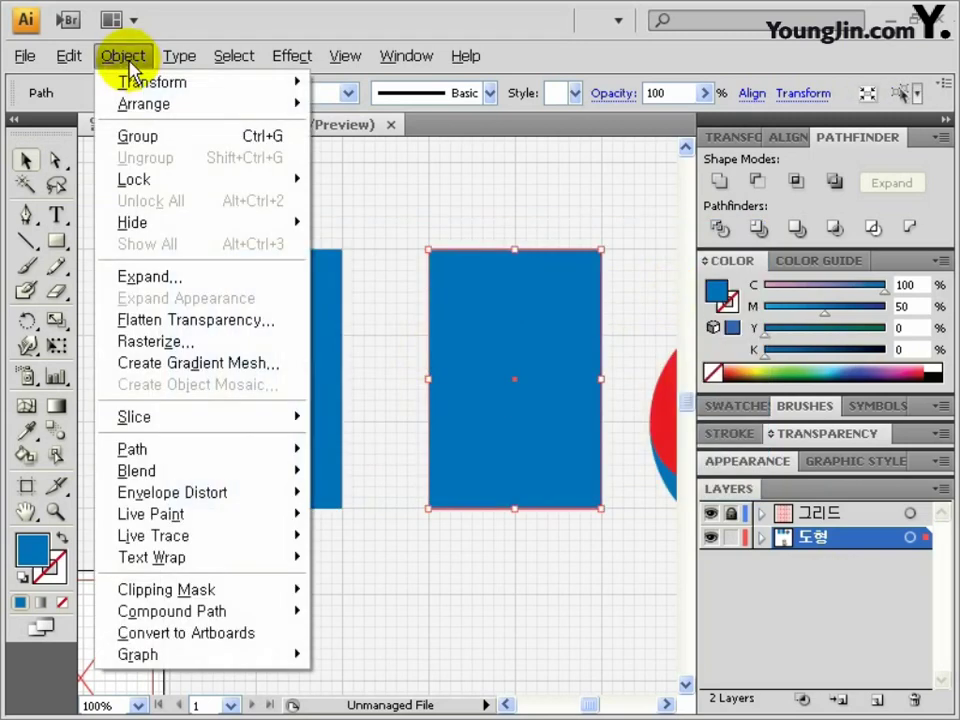
mouse_move(150, 452)
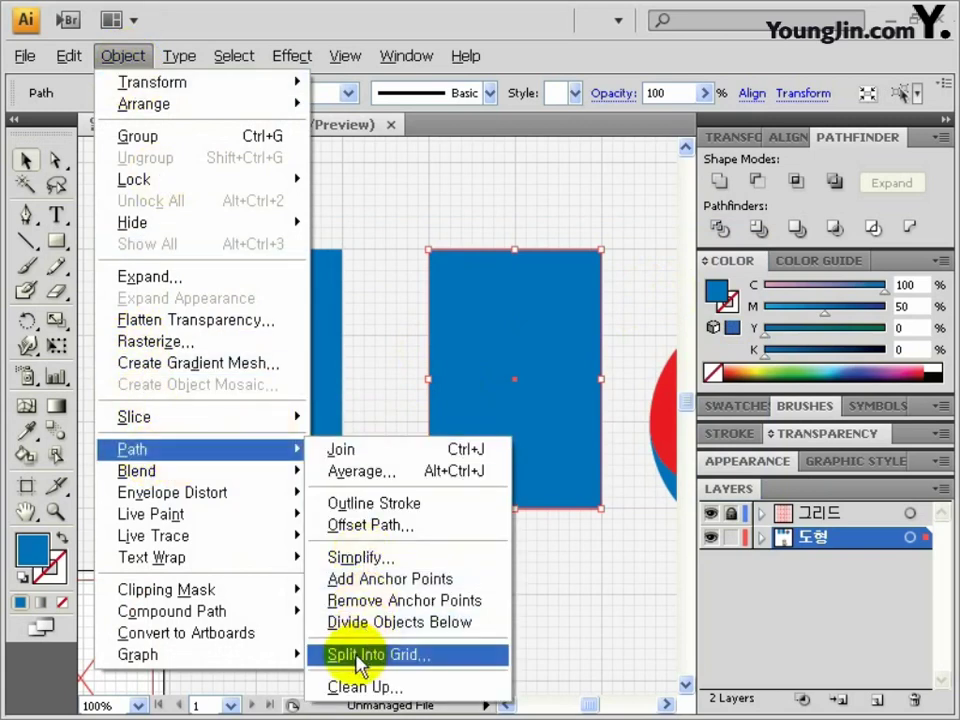
left_click(358, 656)
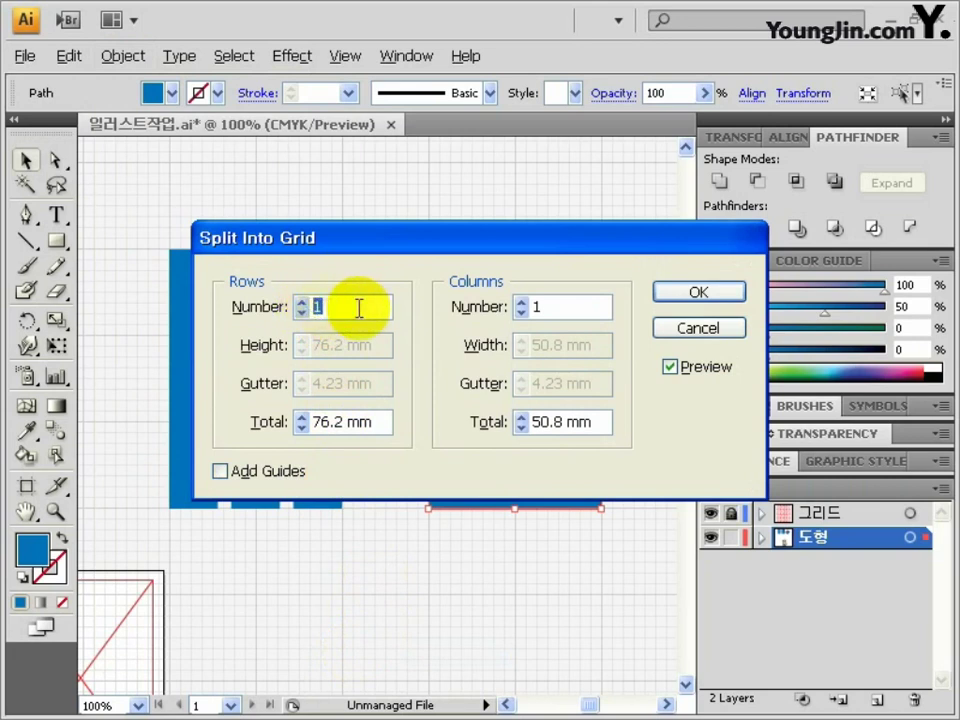
type("2")
left_click_drag(381, 384, 308, 383)
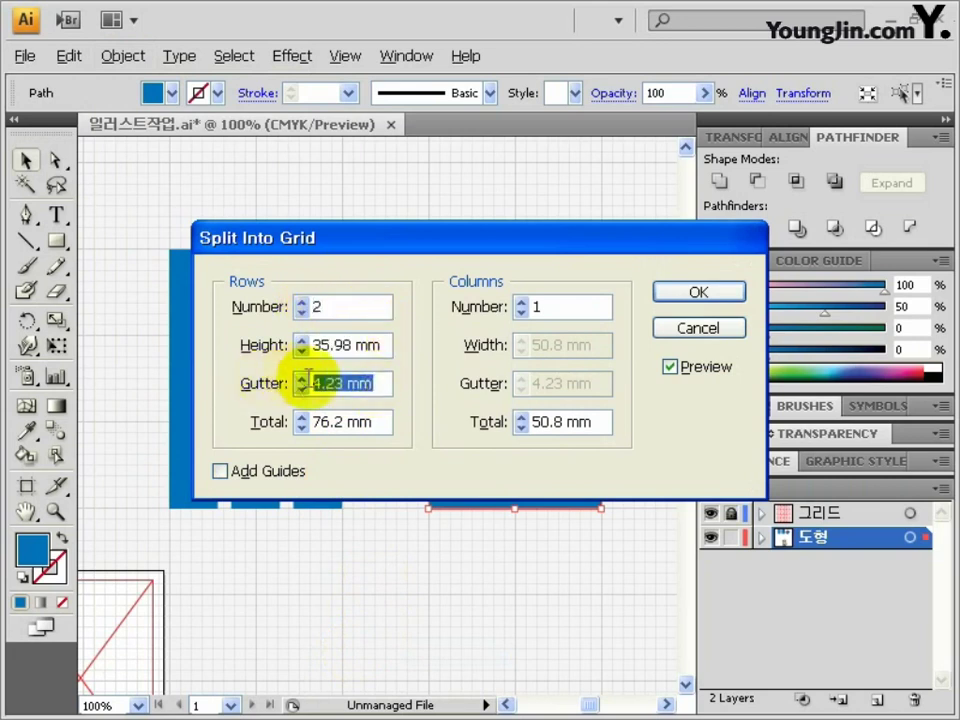
type("4")
double_click(540, 306)
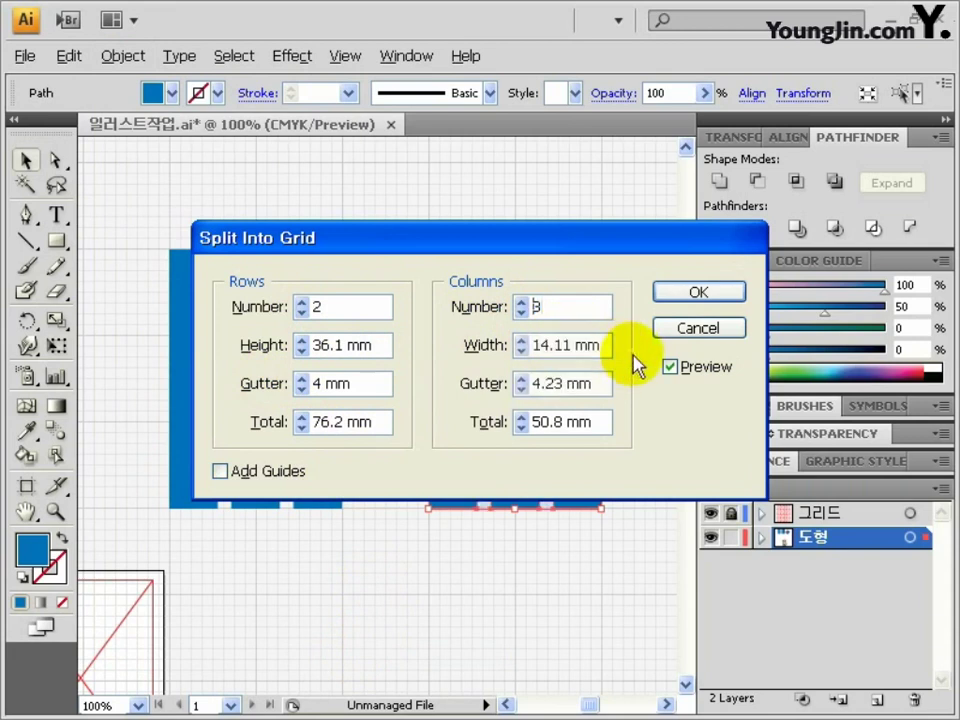
left_click_drag(600, 385, 505, 384)
type("4")
left_click(678, 293)
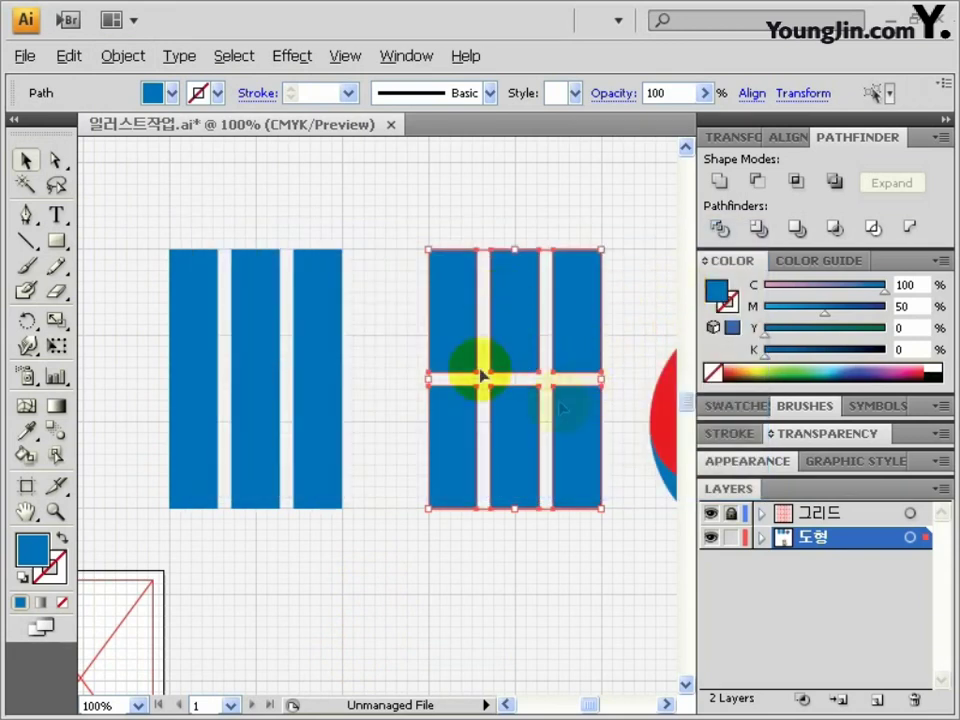
Fill the six-piece grid with yellow, C 1, M 18, Y 100, K 0, and stack it exactly over the three blue bars.
double_click(26, 550)
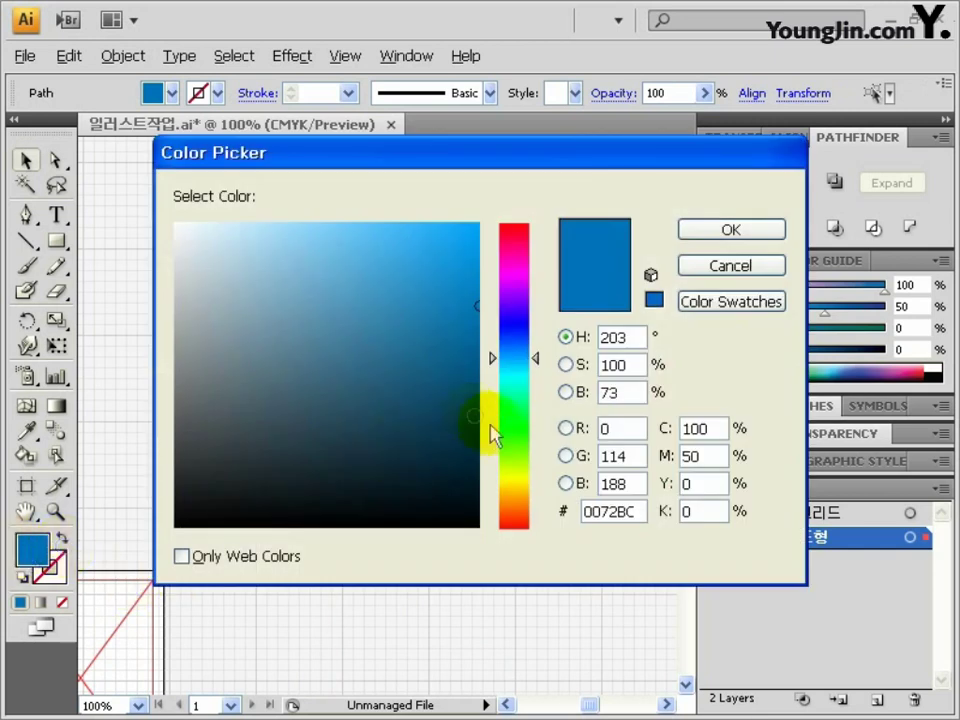
left_click(515, 488)
left_click_drag(484, 240, 480, 222)
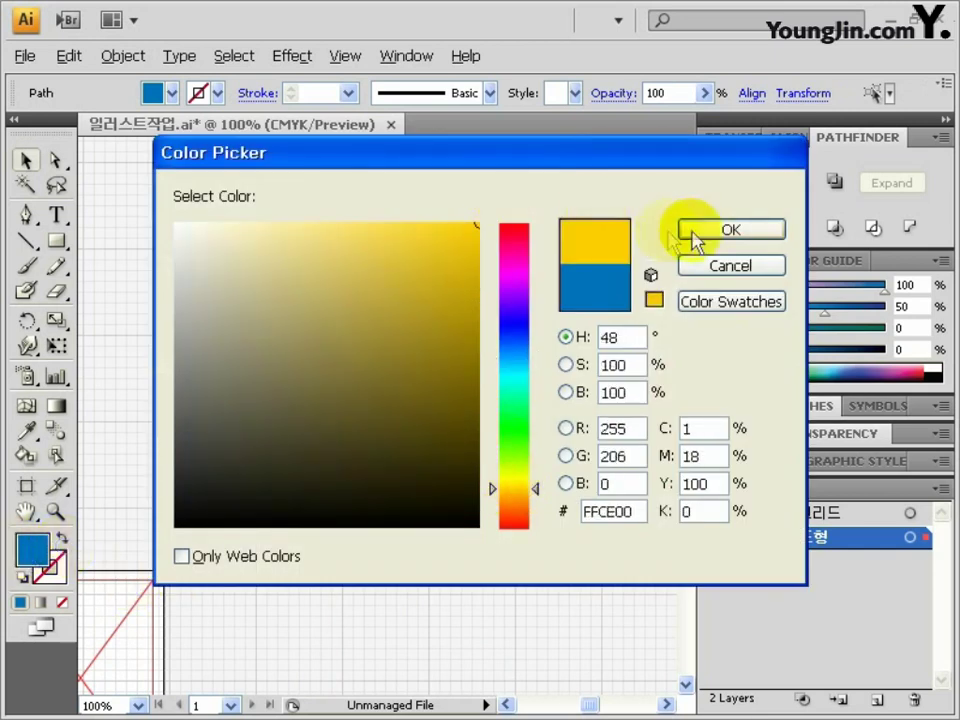
left_click(700, 234)
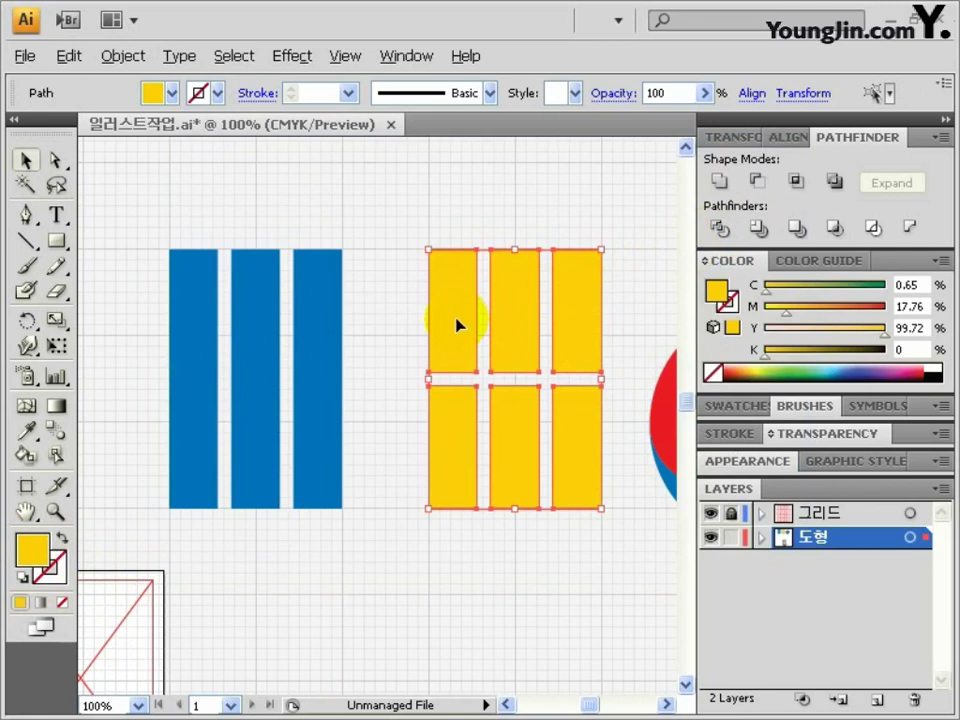
left_click_drag(457, 325, 203, 326)
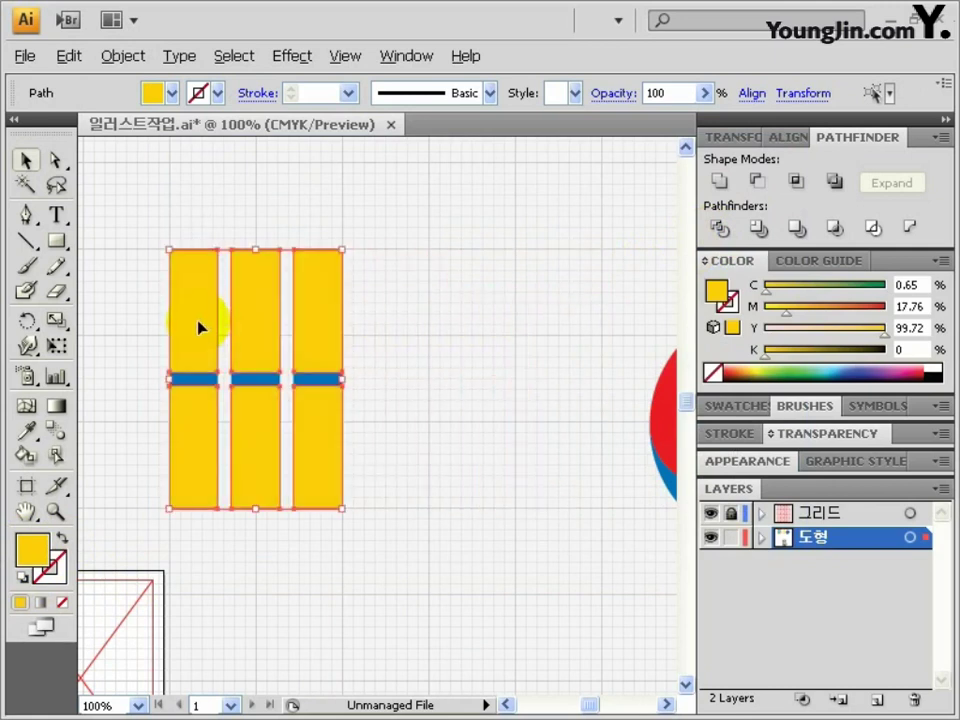
left_click(360, 368)
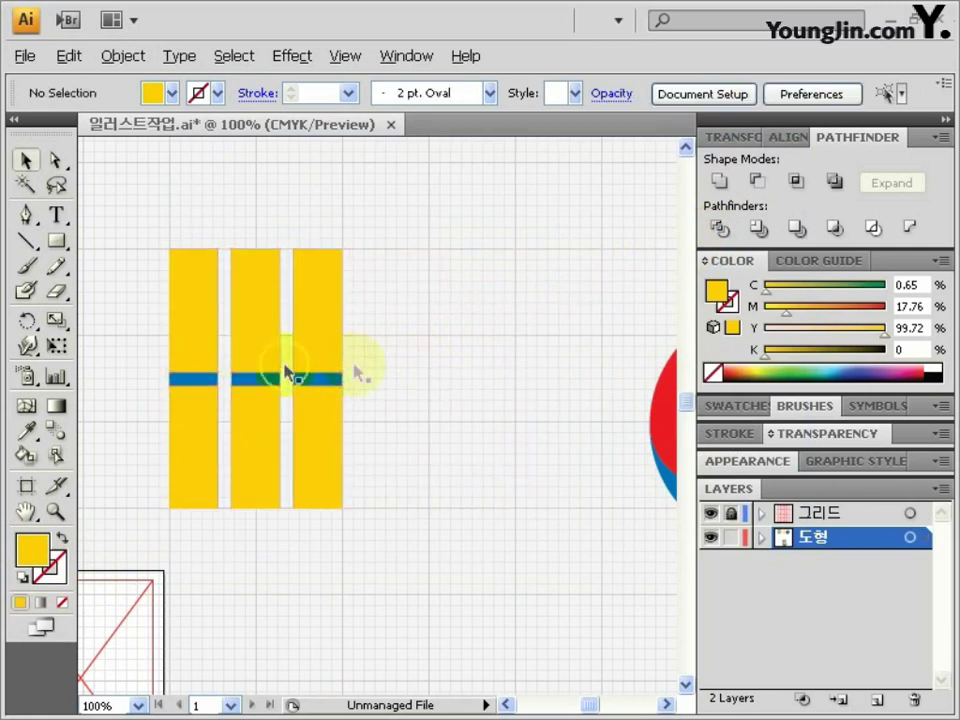
Select the three blue bars under the yellow pieces and place a copy of them above and to the left of the circle.
left_click(210, 386)
left_click(270, 386, "shift")
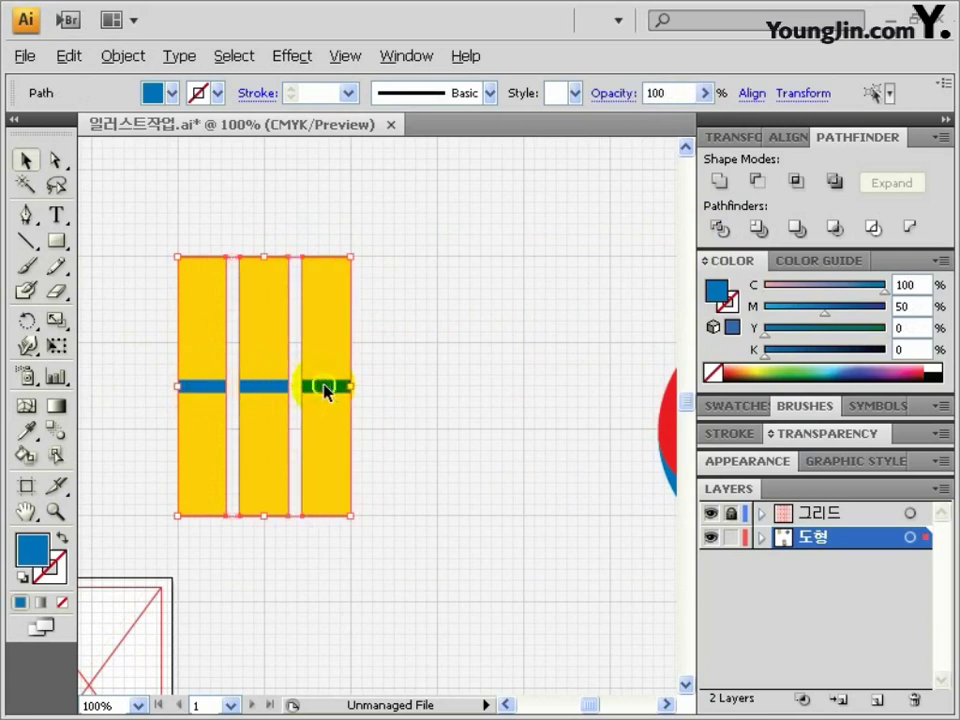
left_click_drag(488, 278, 328, 500)
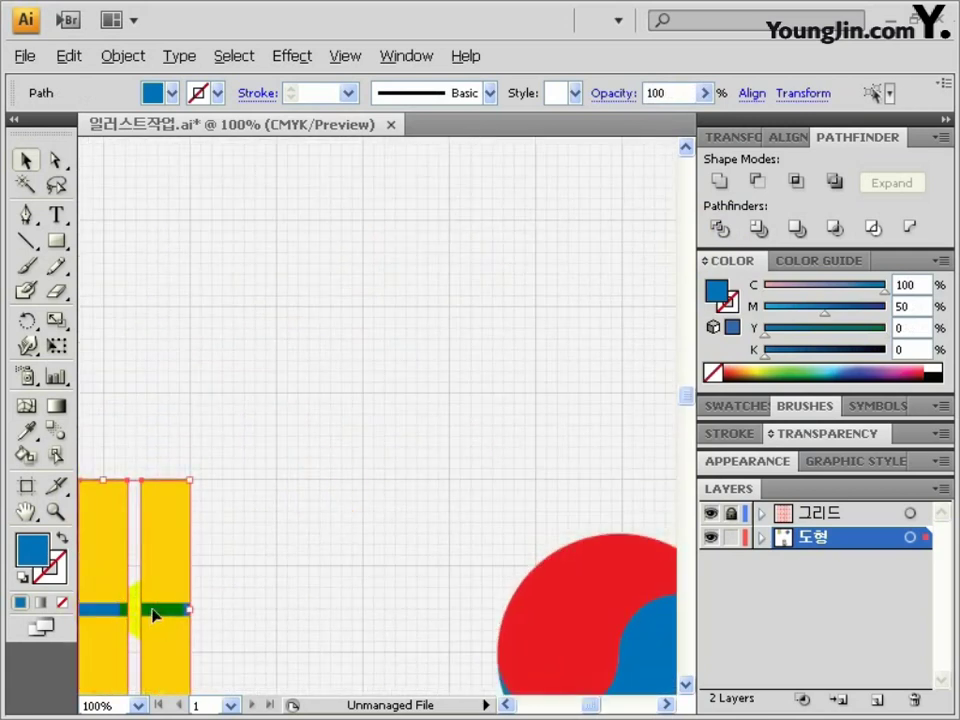
left_click_drag(155, 613, 418, 356)
Select all six yellow pieces of the stack and place a copy of them below and to the right of the circle.
left_click_drag(464, 652, 465, 279)
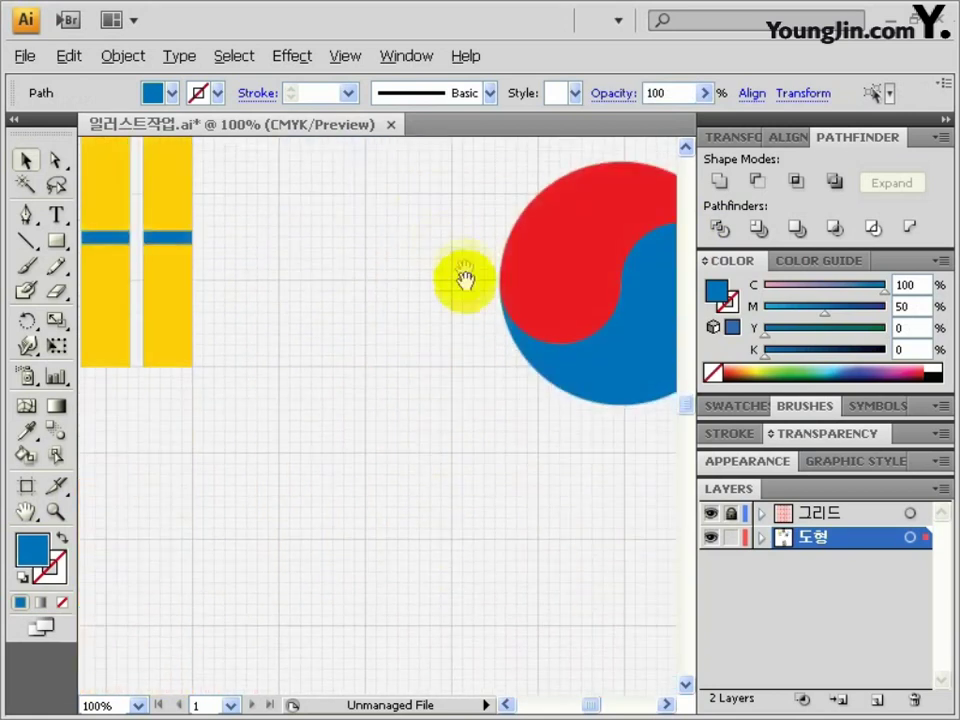
left_click(462, 329, "ctrl+alt")
left_click(462, 328, "ctrl+alt")
left_click_drag(214, 457, 372, 433)
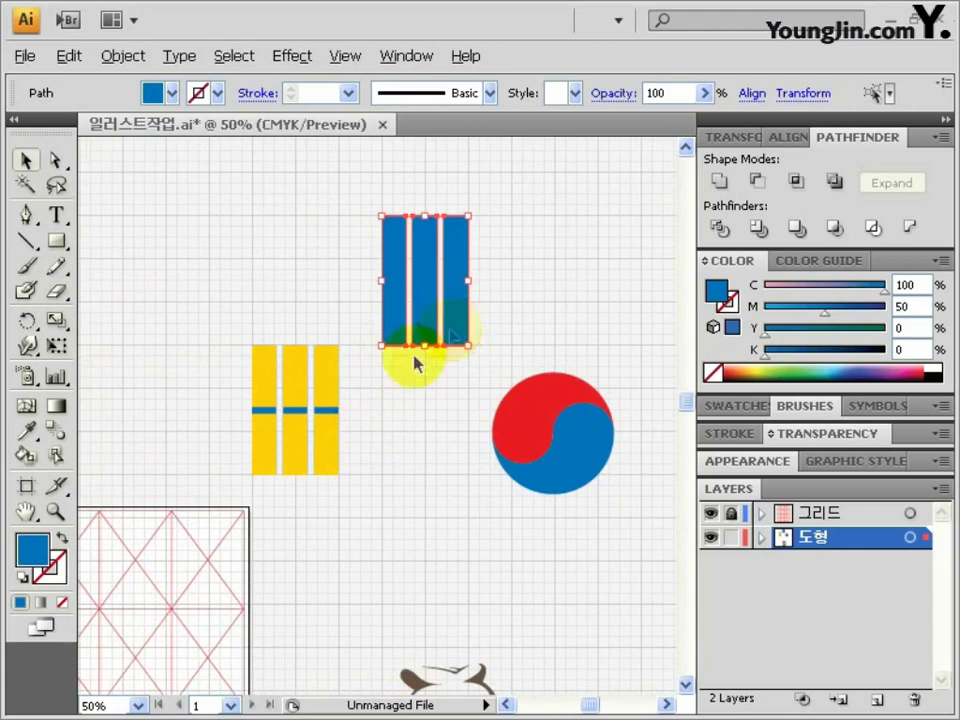
left_click(263, 405)
left_click(258, 411, "ctrl")
left_click(258, 411, "ctrl")
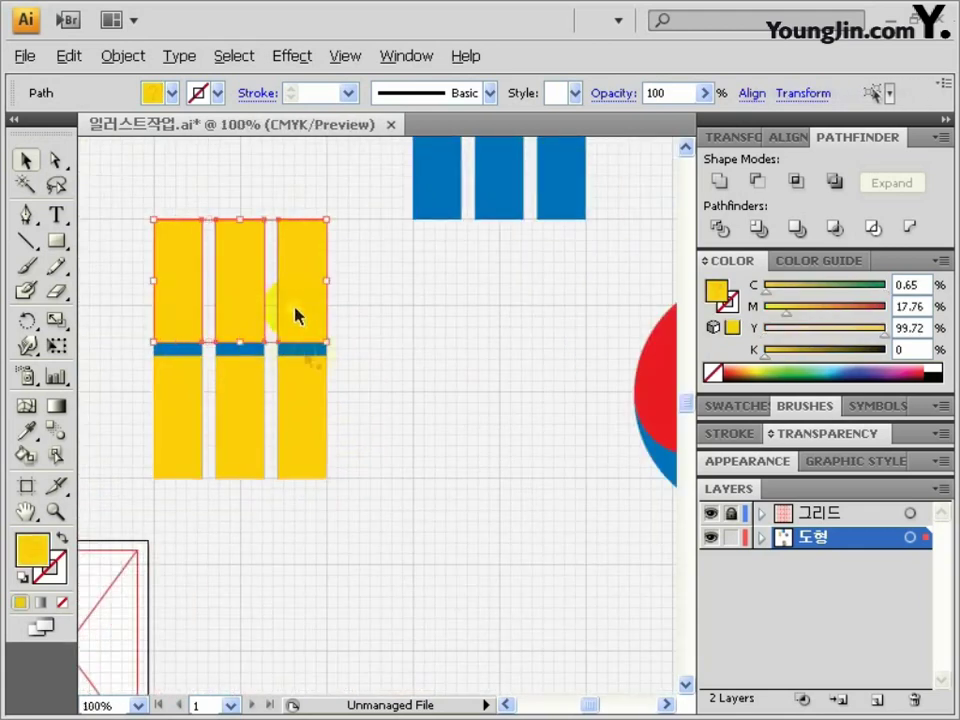
left_click(296, 385, "shift")
left_click(245, 386, "shift")
left_click(172, 386, "shift")
left_click(508, 411, "ctrl+alt")
left_click(498, 412, "ctrl+alt")
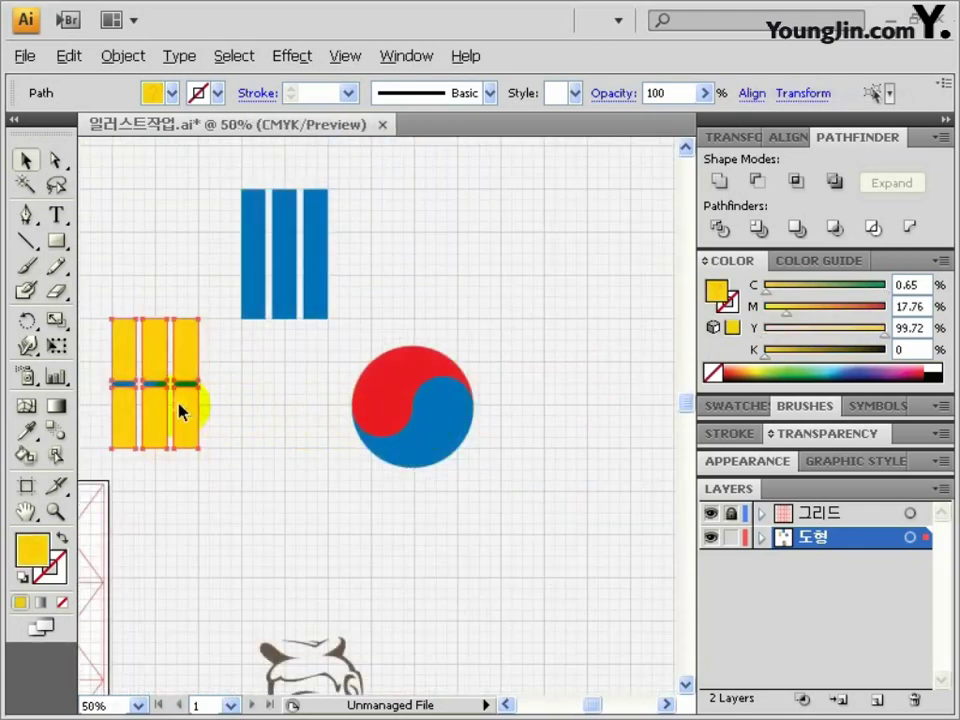
left_click_drag(179, 410, 563, 583)
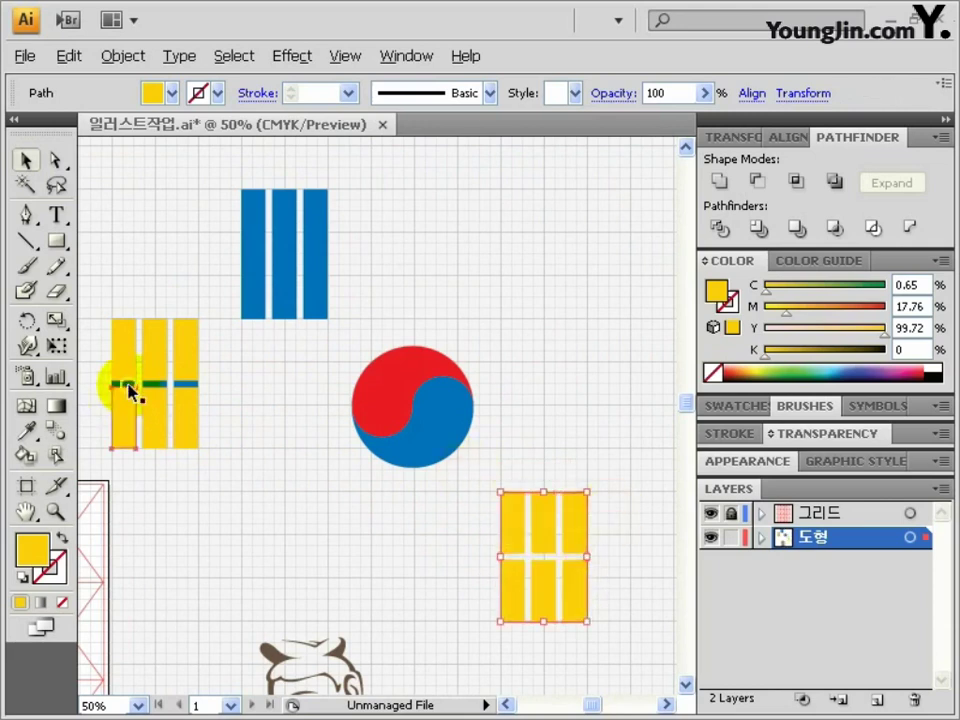
Select the two outer blue bars and both middle yellow pieces of the stack, and copy them below and to the left of the circle.
left_click_drag(113, 371, 212, 429)
left_click(171, 323)
left_click(324, 284, "shift")
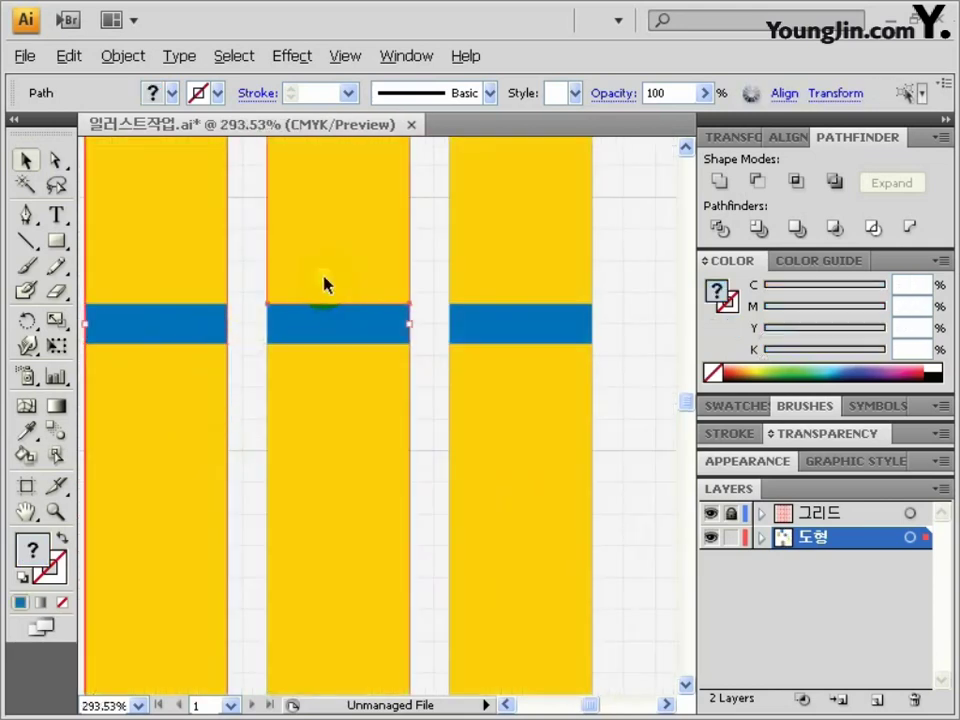
left_click(510, 362, "shift")
left_click(546, 377, "ctrl+alt")
left_click(530, 373, "ctrl+alt")
left_click(517, 373, "ctrl+alt")
left_click(500, 377, "ctrl+alt")
left_click(476, 381, "ctrl+alt")
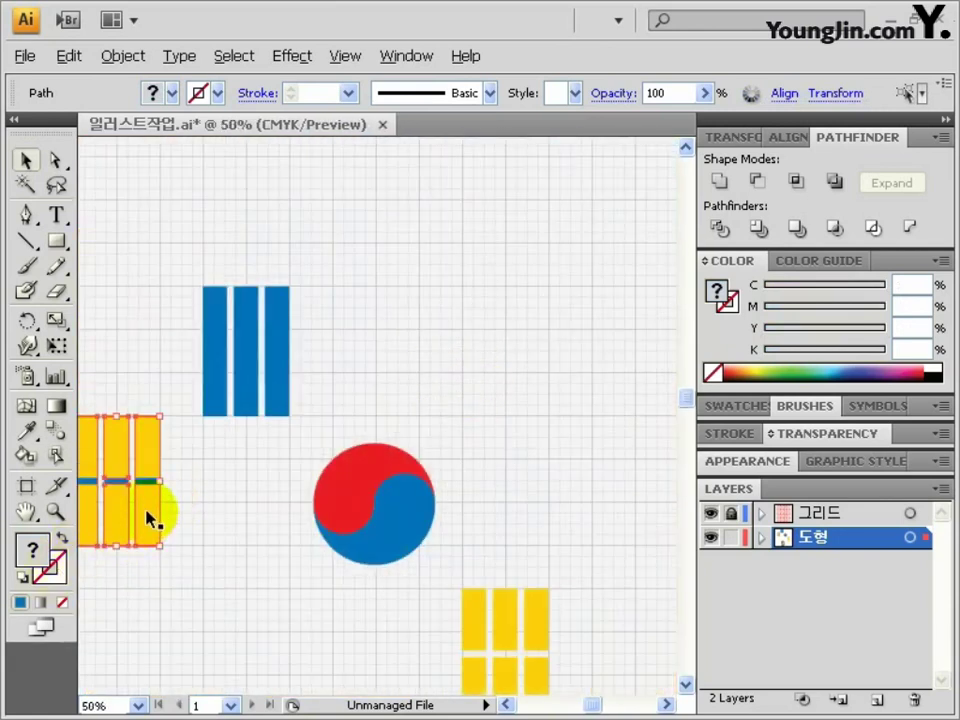
left_click_drag(113, 502, 245, 676)
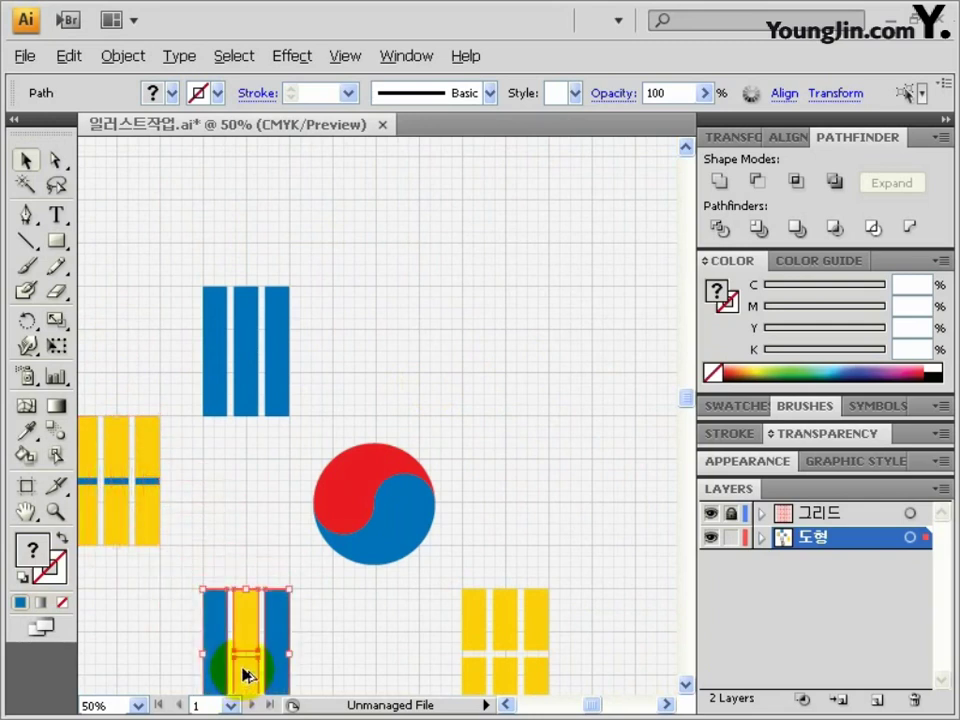
Select the outer yellow pieces and the middle blue bar of the stack, and place a copy above and to the right of the circle.
left_click(89, 506)
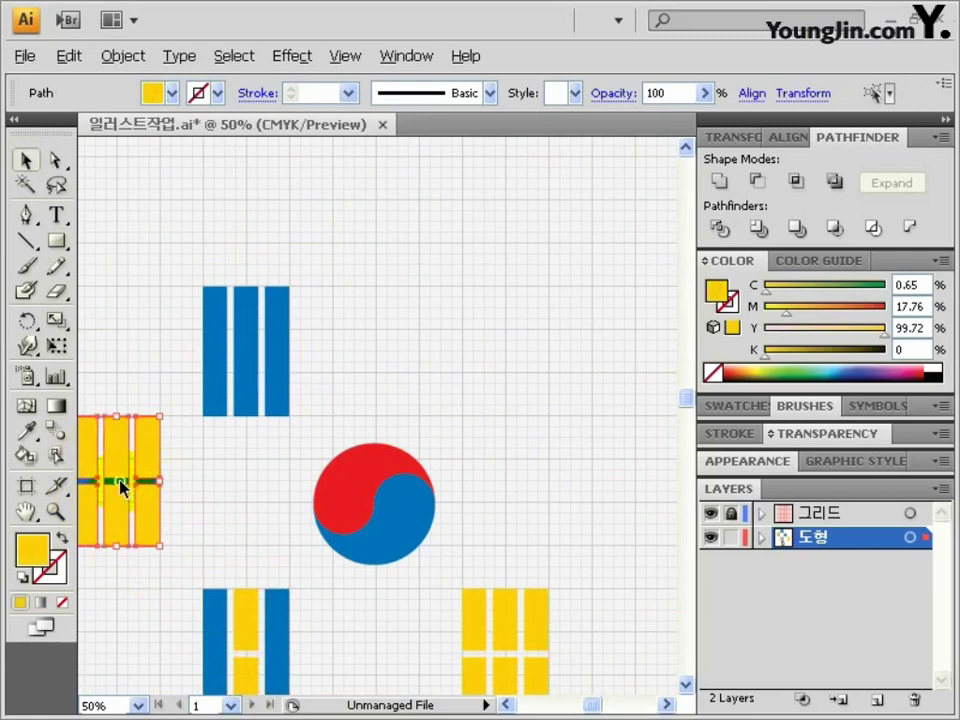
left_click(121, 483, "shift")
left_click_drag(152, 468, 544, 334)
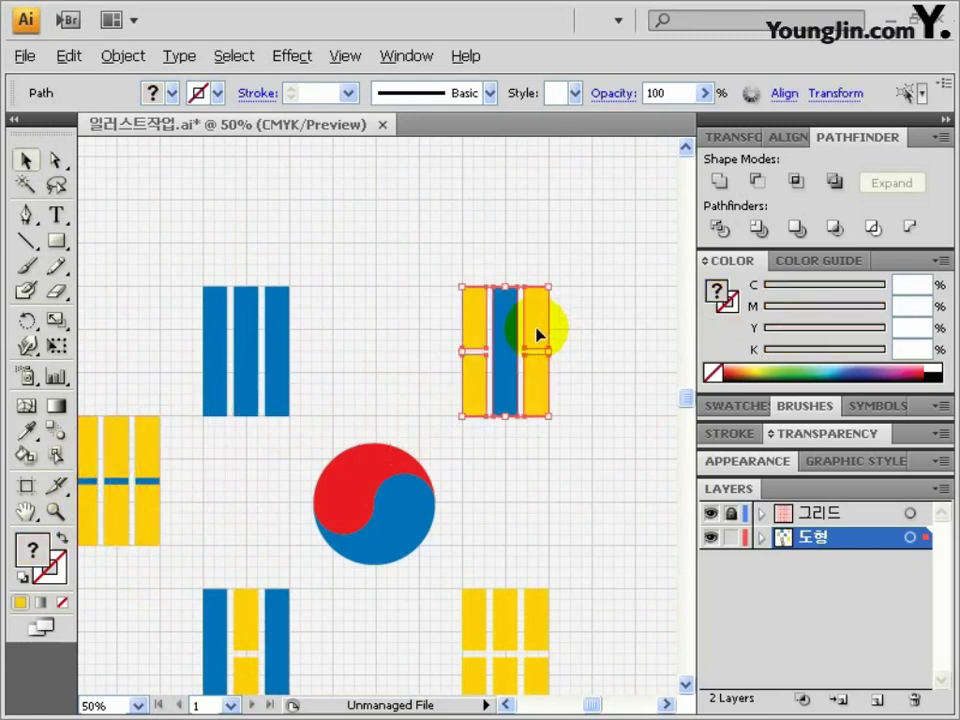
left_click_drag(427, 455, 450, 321)
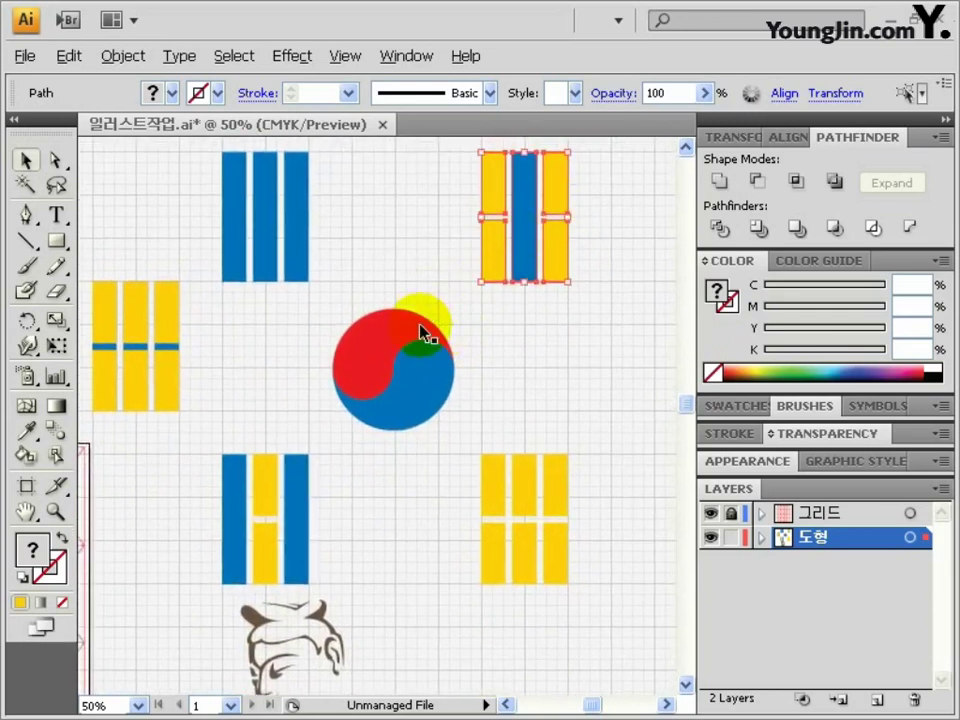
Delete the leftover stack of blue bars and yellow pieces to the left of the circle.
left_click(172, 398)
scroll(208, 440, "left", 5)
left_click_drag(454, 428, 345, 330)
key("Delete")
left_click_drag(572, 356, 360, 356)
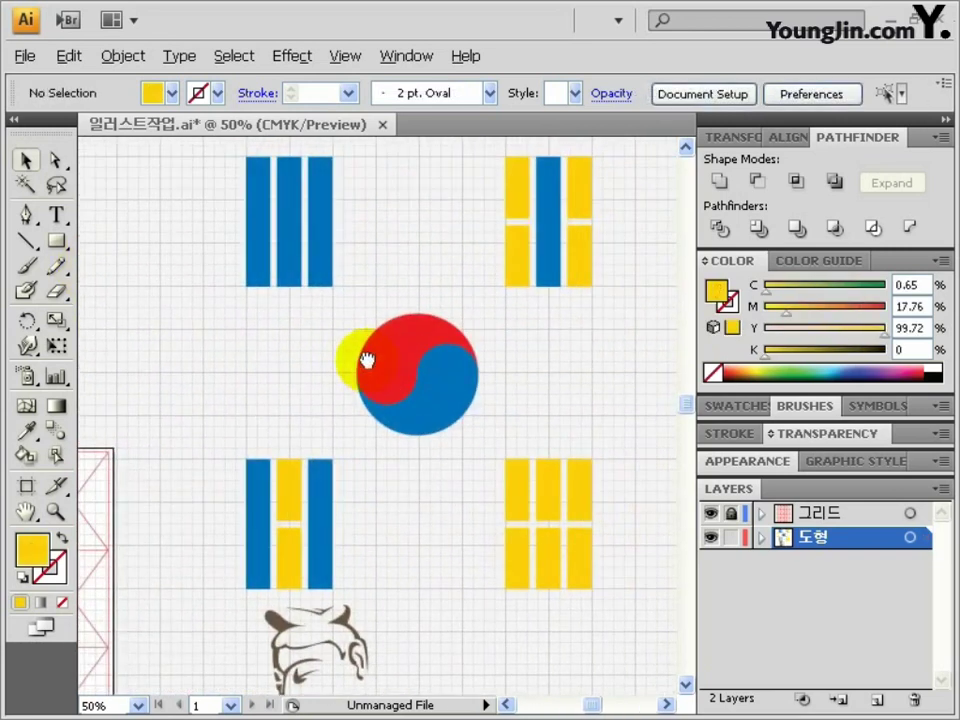
Select all four trigrams around the circle and turn them black by setting K to 100%.
left_click_drag(364, 298, 208, 158)
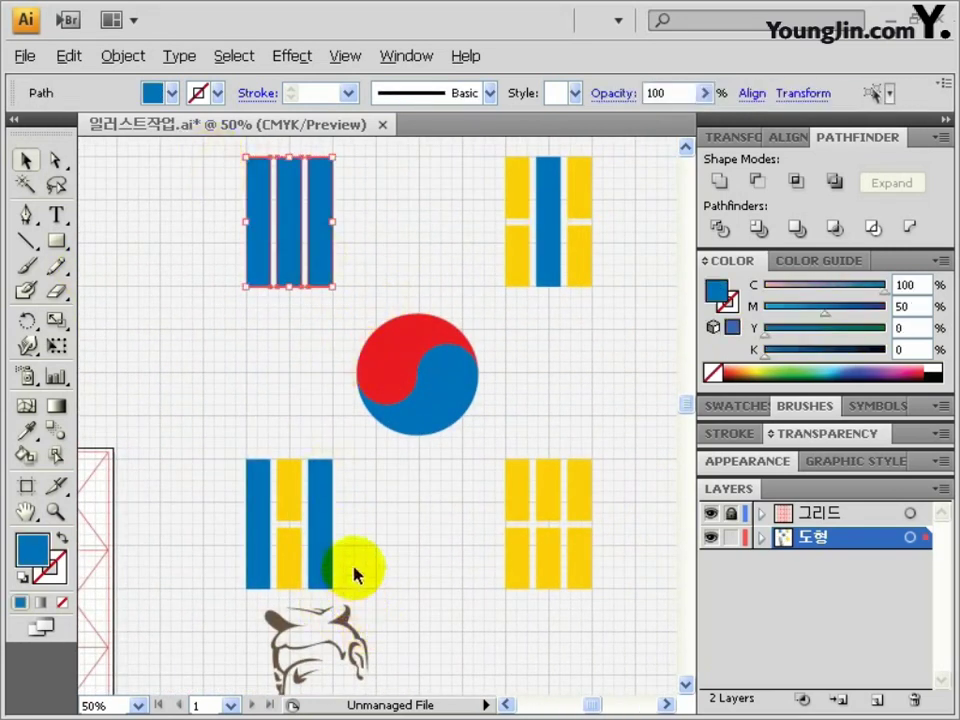
left_click(257, 484, "shift")
left_click(502, 462, "shift")
left_click(508, 175, "shift")
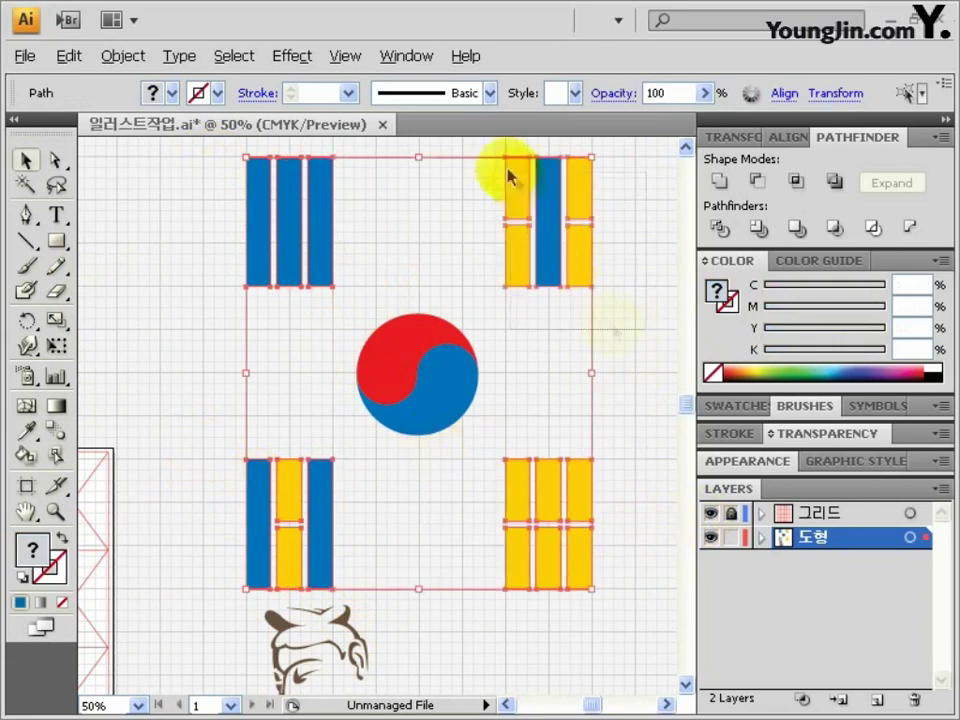
left_click(880, 352)
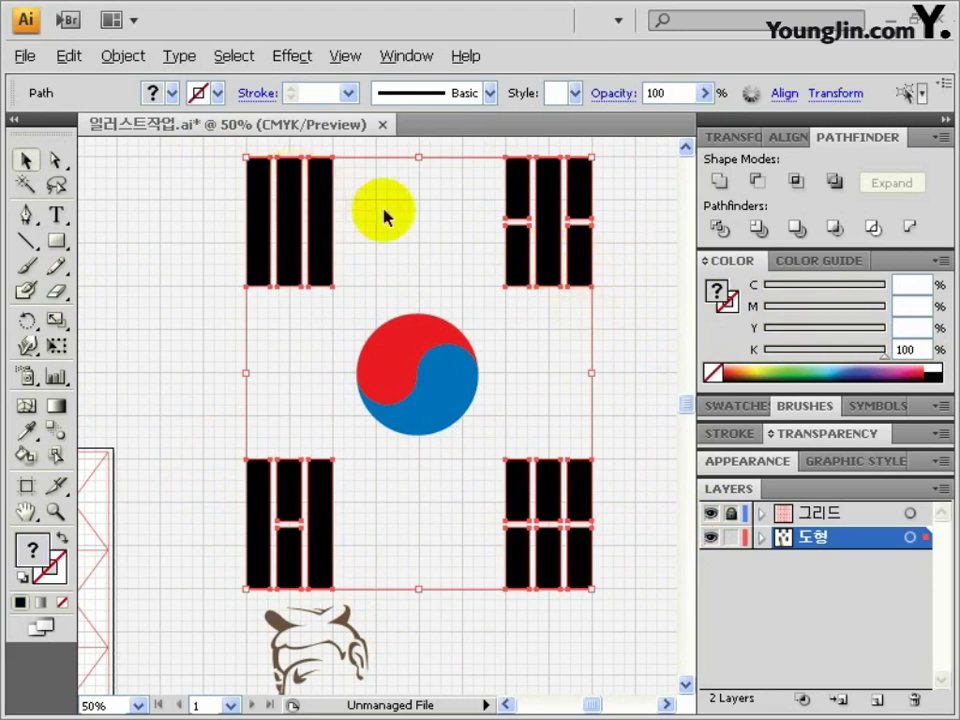
left_click(381, 268)
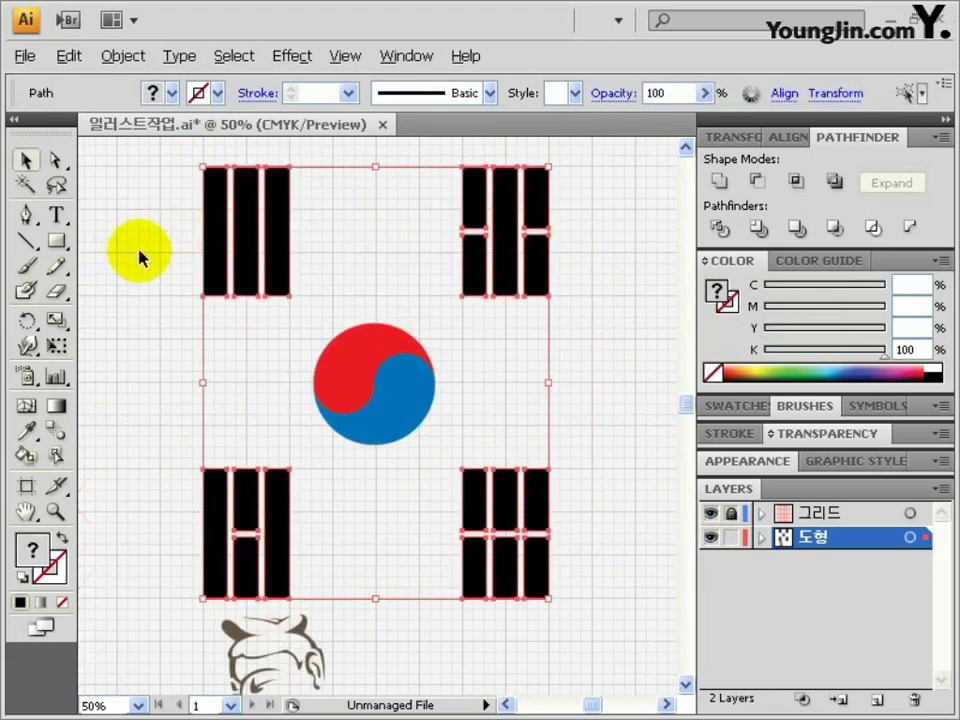
left_click(145, 250)
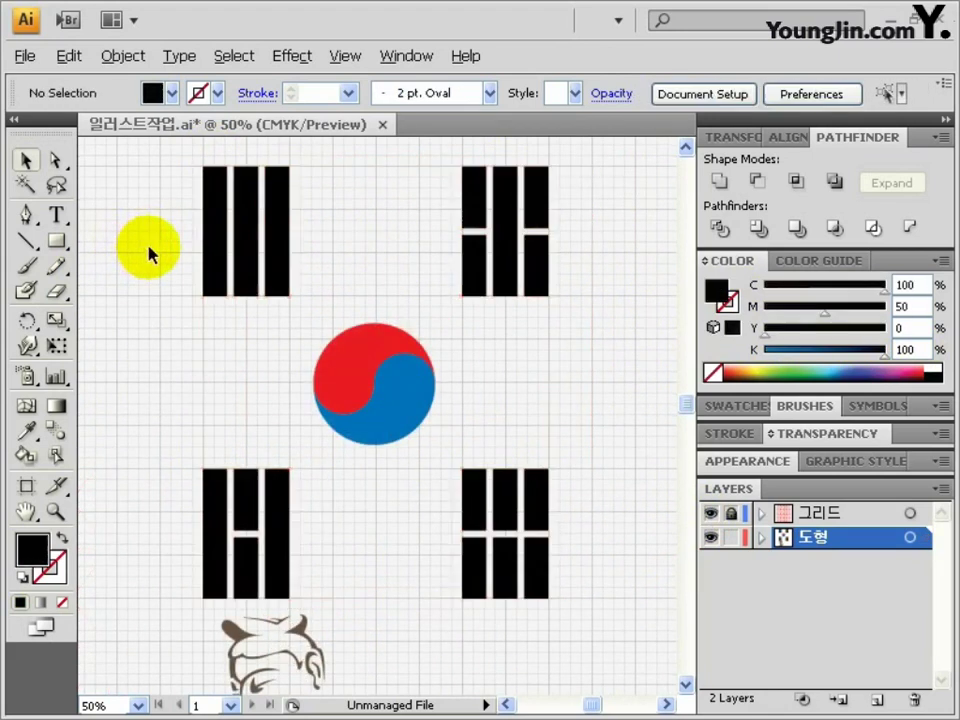
Rotate the four black trigrams diagonally around the red-and-blue circle and enlarge the circle between them.
left_click_drag(313, 300, 258, 298)
left_click(540, 552)
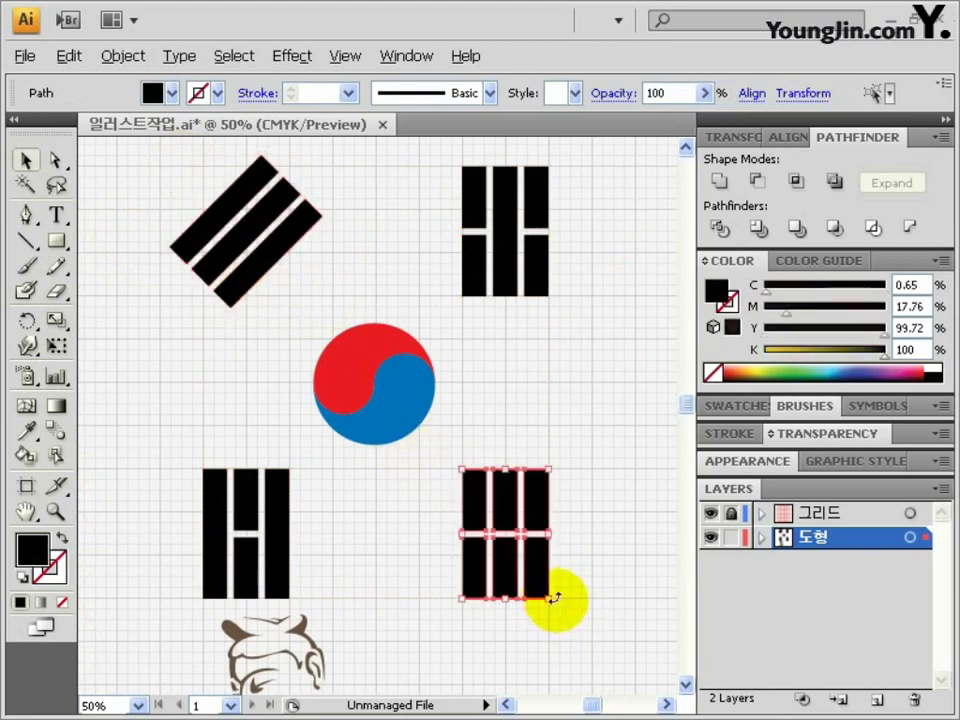
left_click_drag(556, 597, 497, 623)
left_click(482, 278)
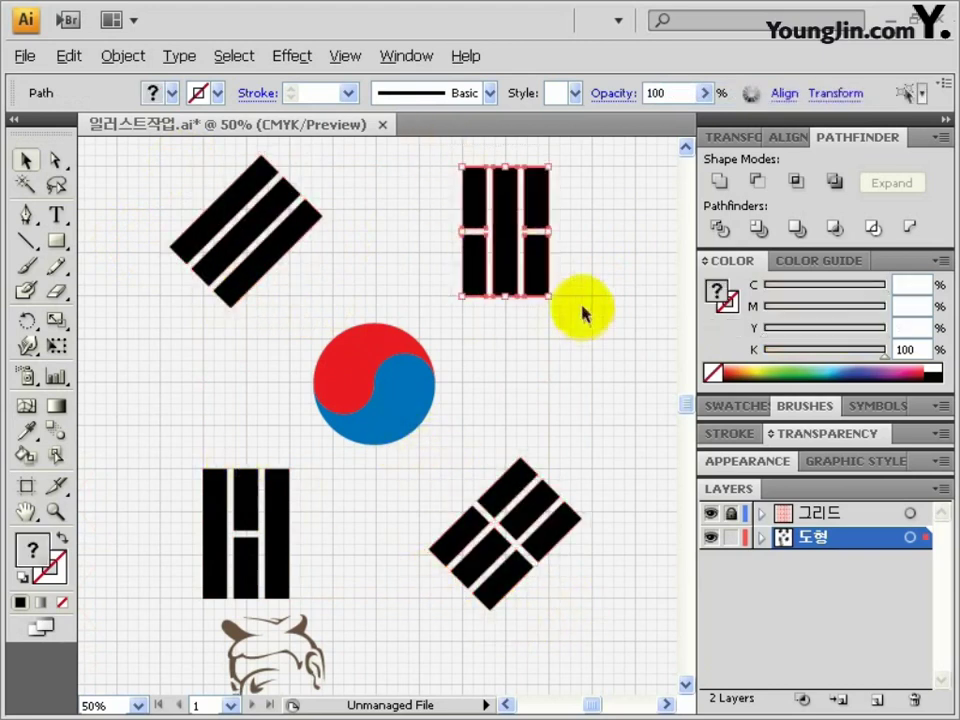
left_click_drag(553, 291, 583, 238)
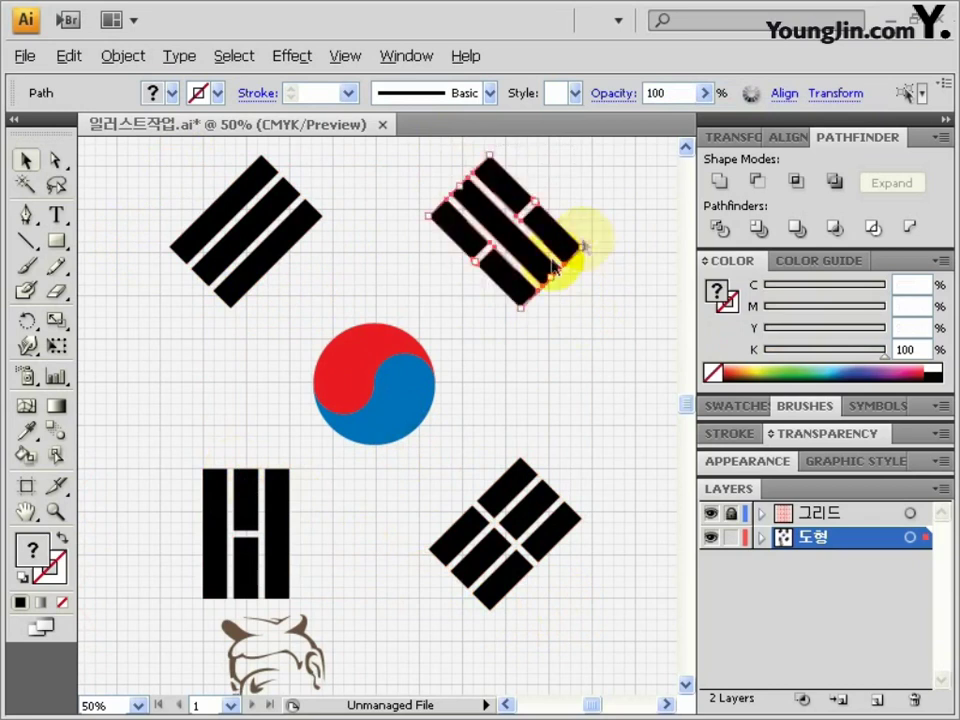
left_click_drag(156, 463, 305, 598)
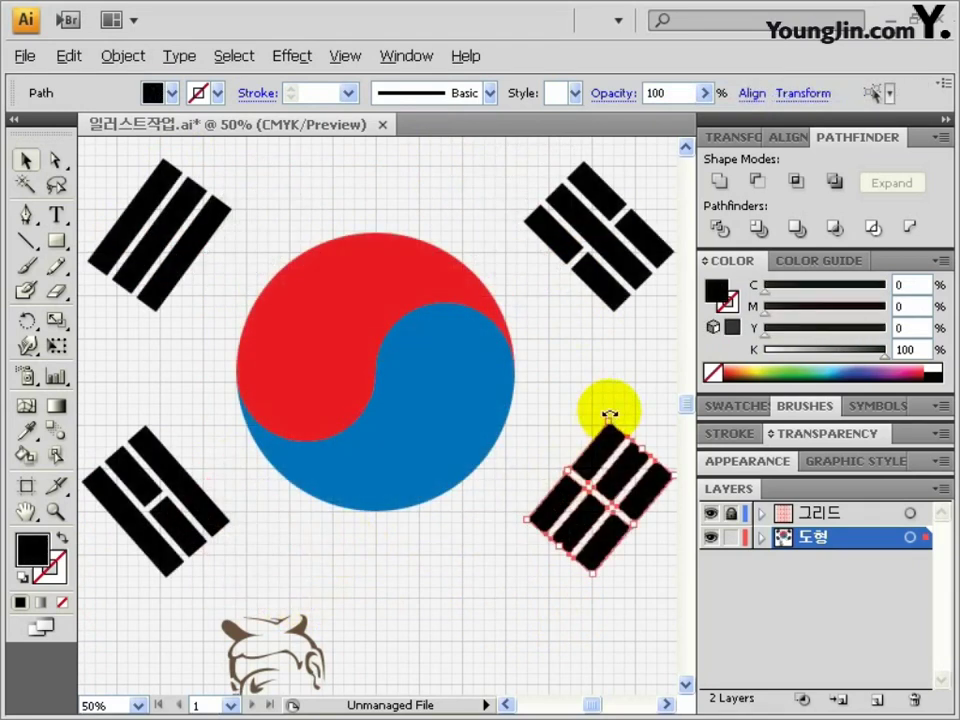
Select the red-and-blue circle with all four trigrams and group them.
left_click(429, 369, "ctrl+alt")
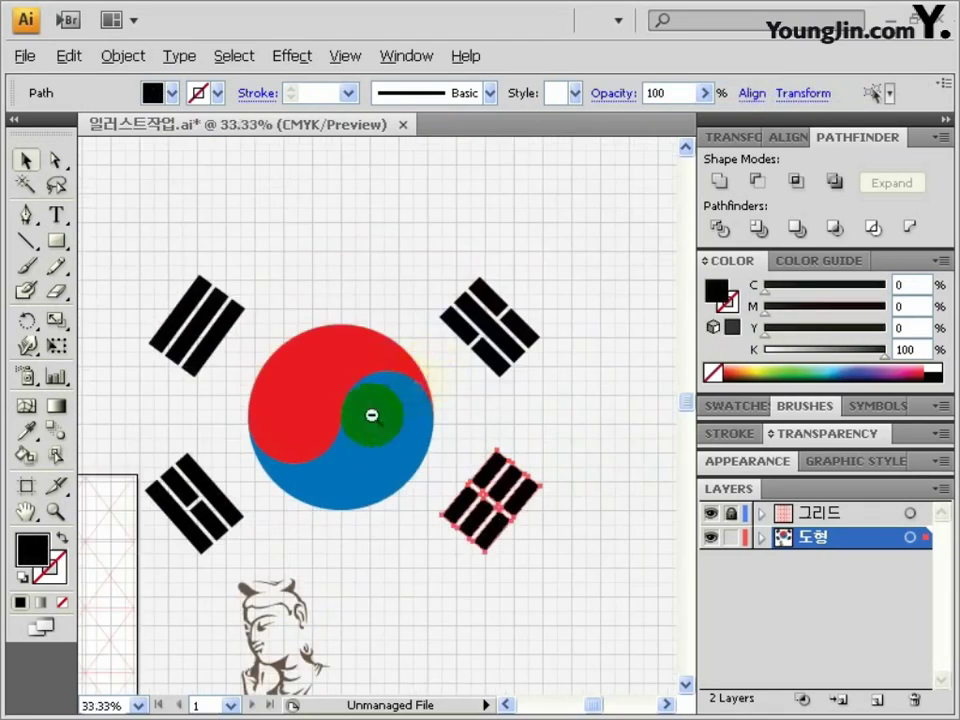
left_click(427, 380, "ctrl+alt")
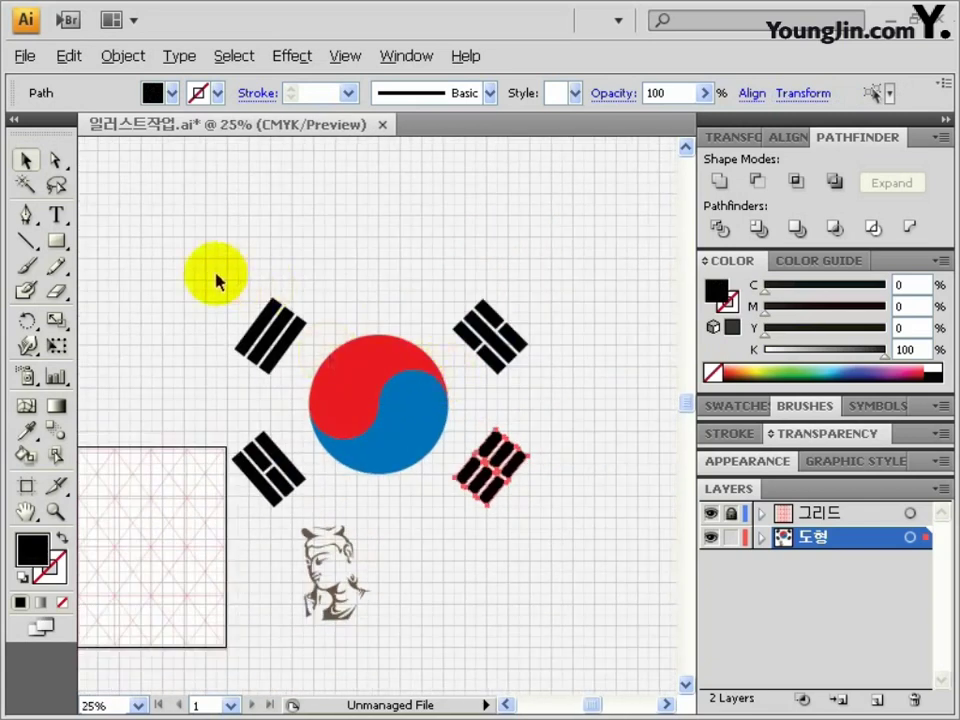
left_click_drag(217, 276, 542, 497)
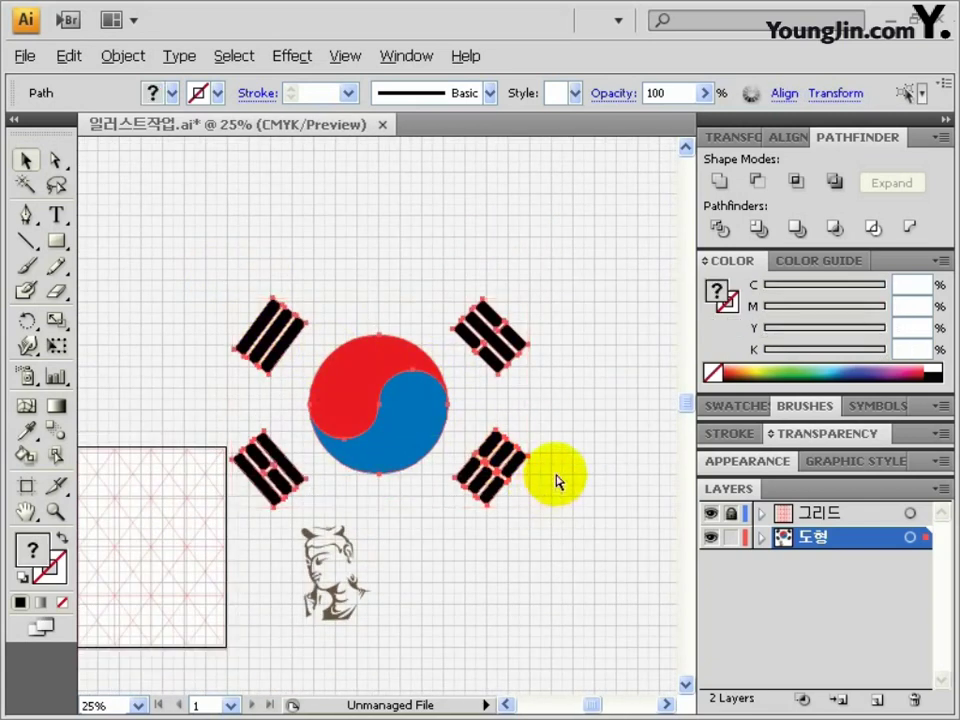
key("ctrl+g")
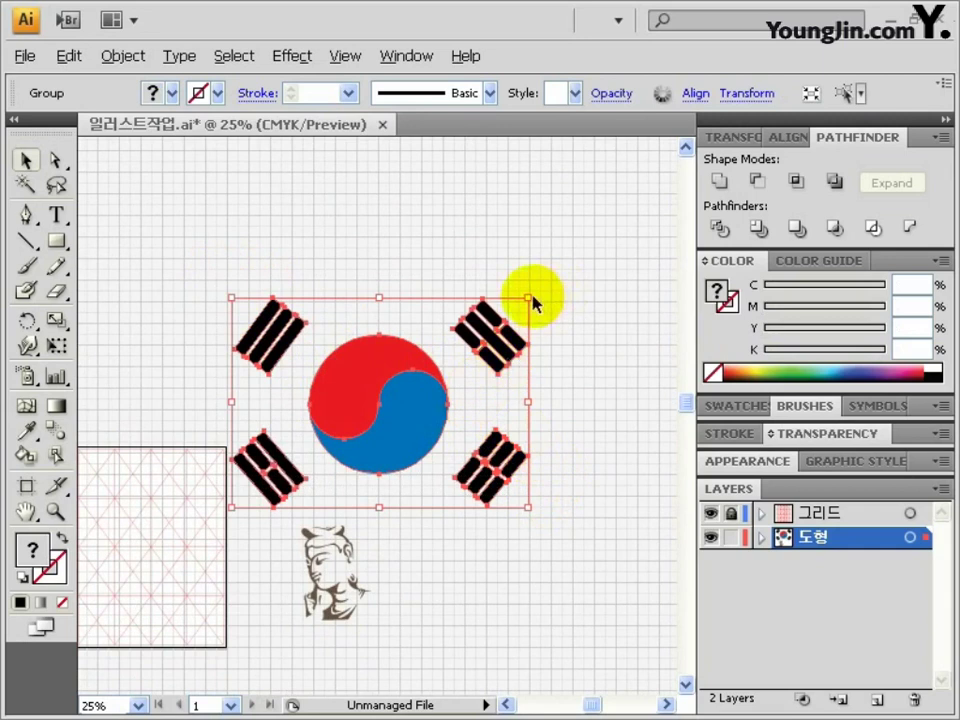
Draw a white rectangle enclosing the circle and the four trigrams, and arrange it behind them.
left_click(56, 242)
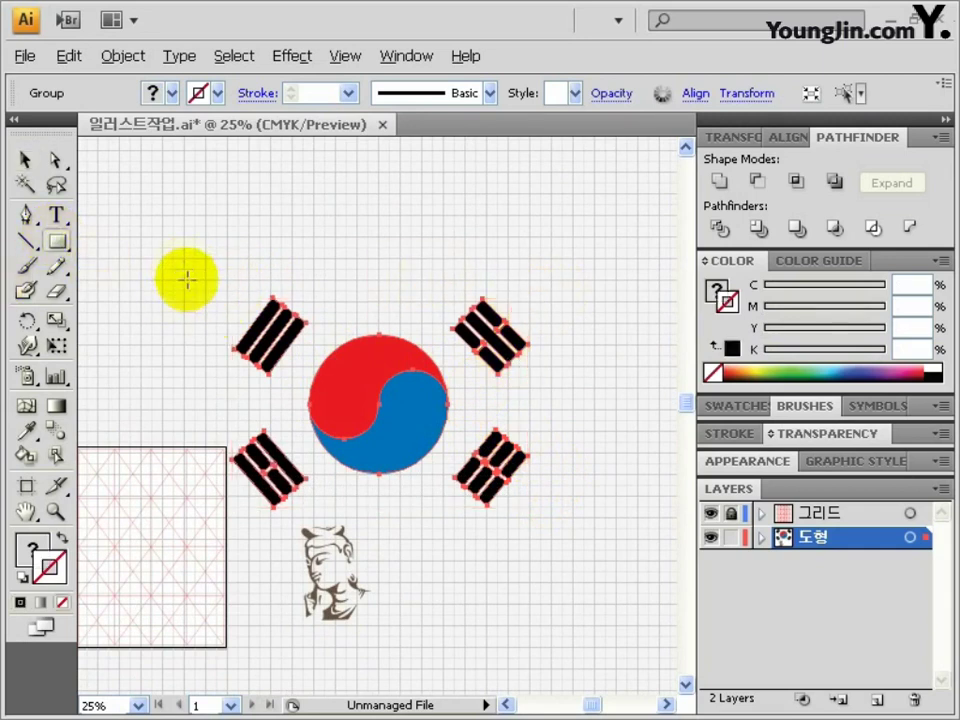
left_click_drag(185, 270, 566, 535)
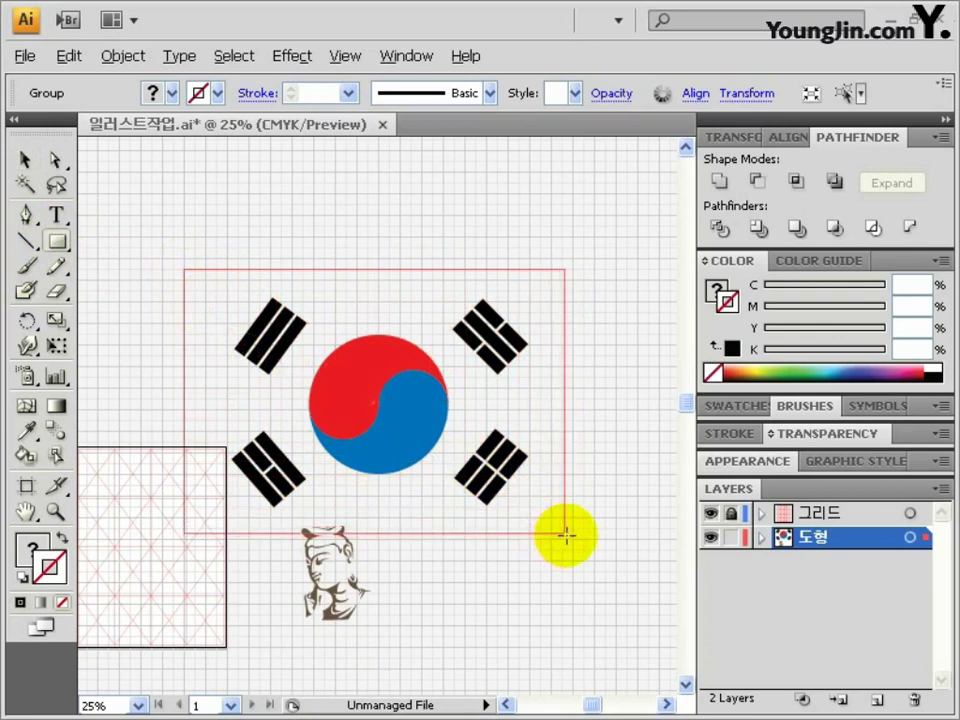
right_click(413, 362)
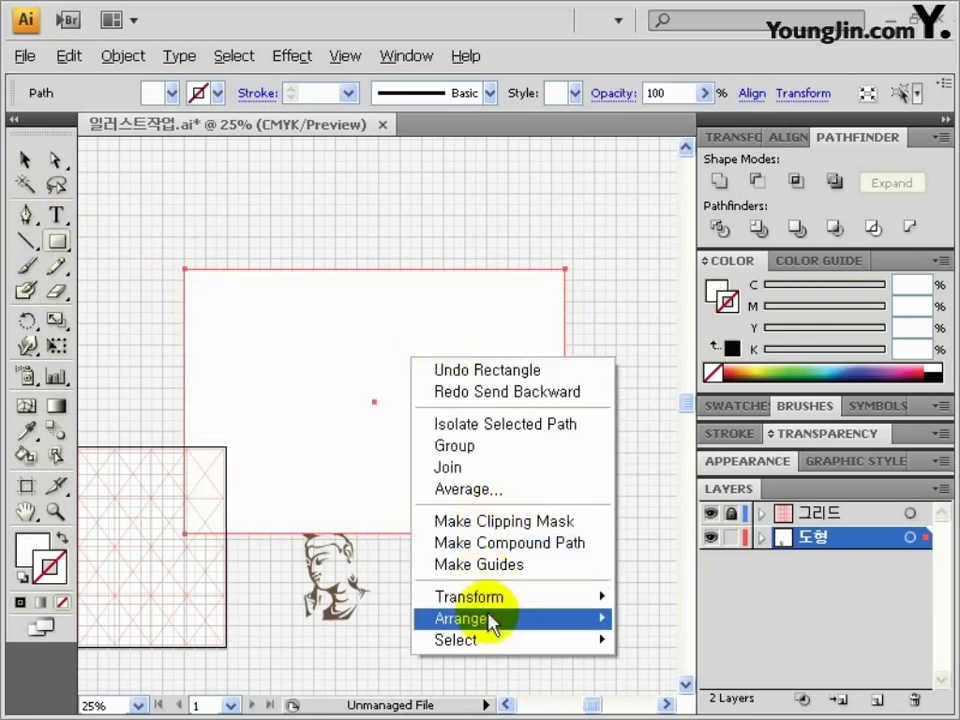
mouse_move(494, 622)
left_click(669, 588)
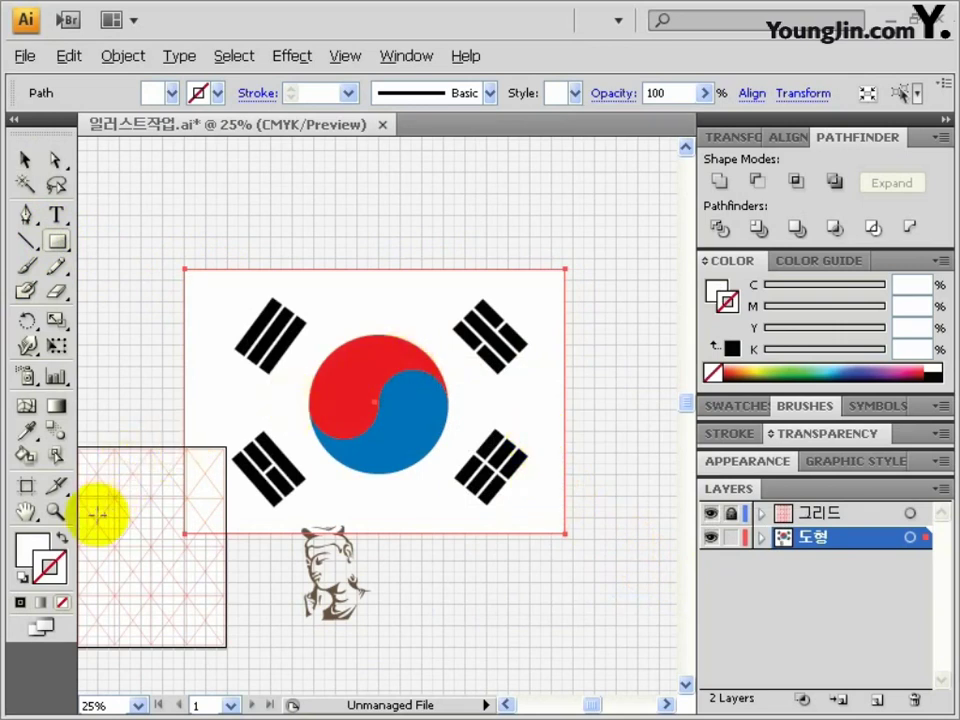
Give the flag's background rectangle the default white fill and black stroke, with a 2 pt stroke weight.
left_click(22, 578)
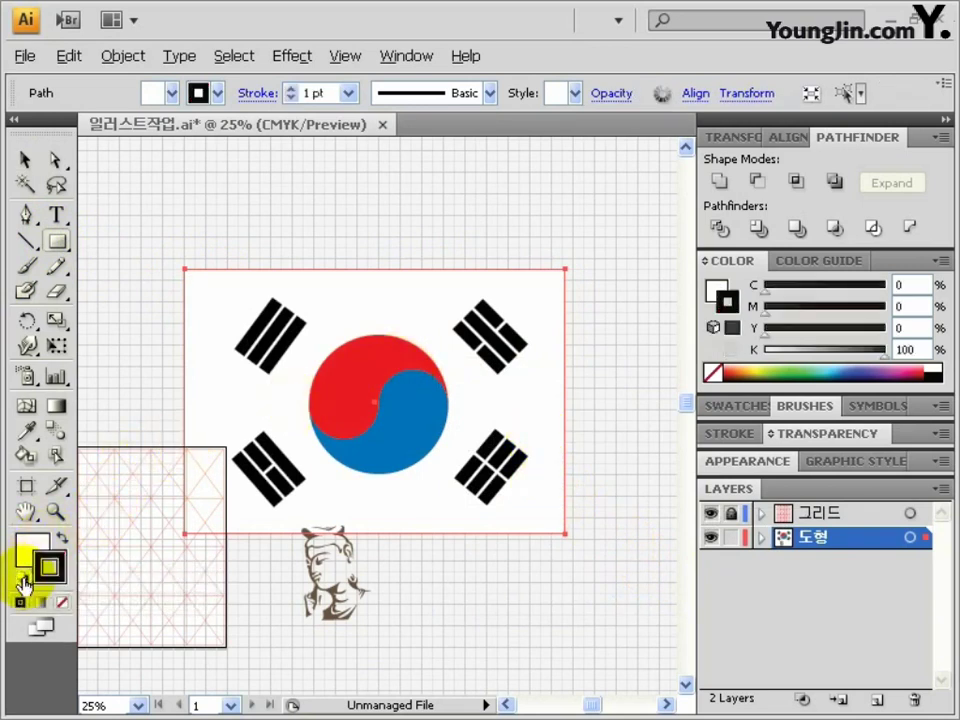
left_click(346, 93)
left_click(317, 178)
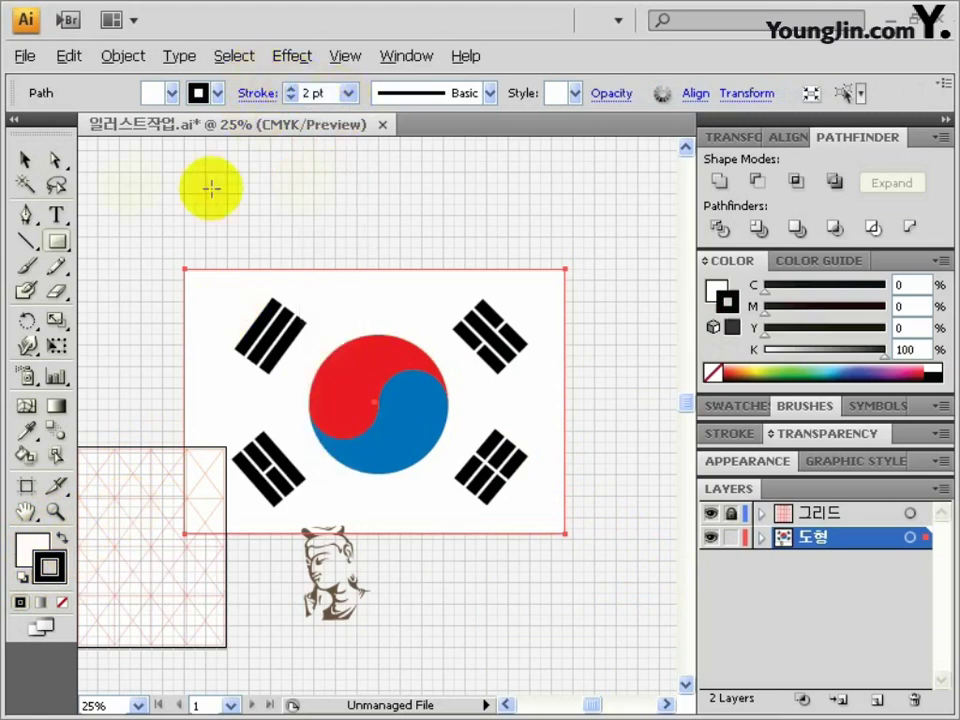
Nudge the background rectangle to the right, then align it and the circle-and-trigram group to a common centre.
left_click(27, 161)
key("shift+Right")
key("shift+Right")
key("shift+Right")
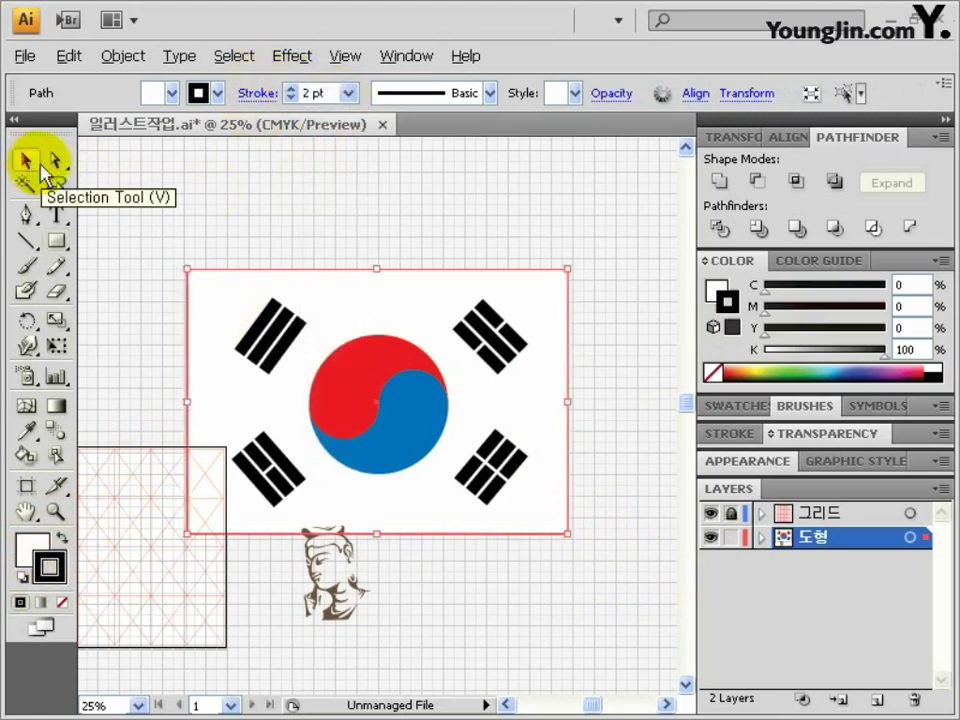
key("shift+Left")
left_click_drag(186, 244, 590, 512)
left_click(390, 57)
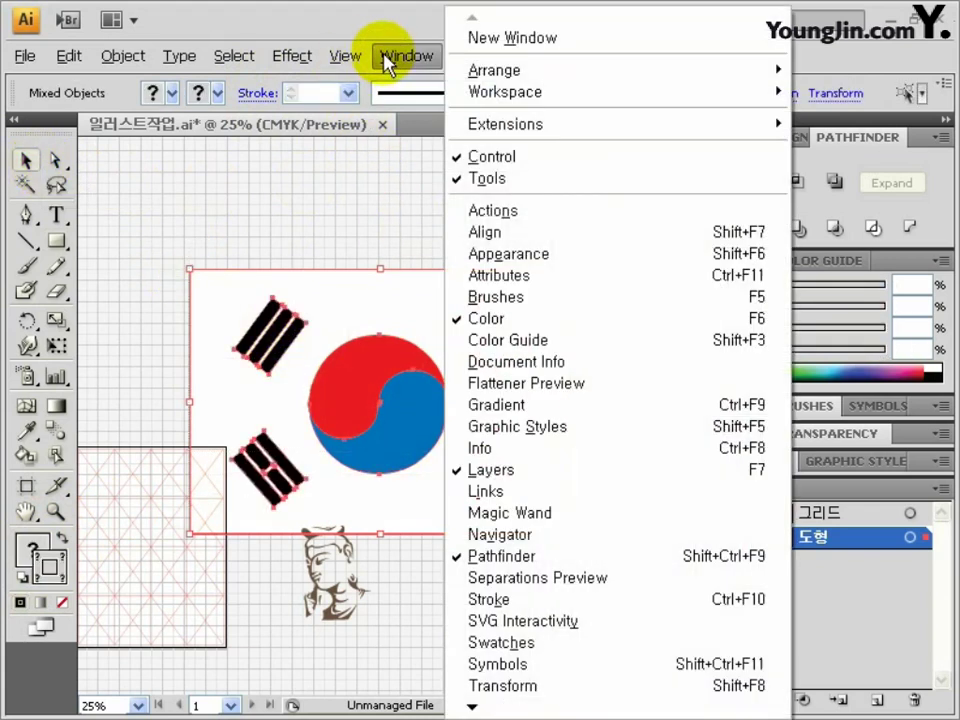
left_click(668, 231)
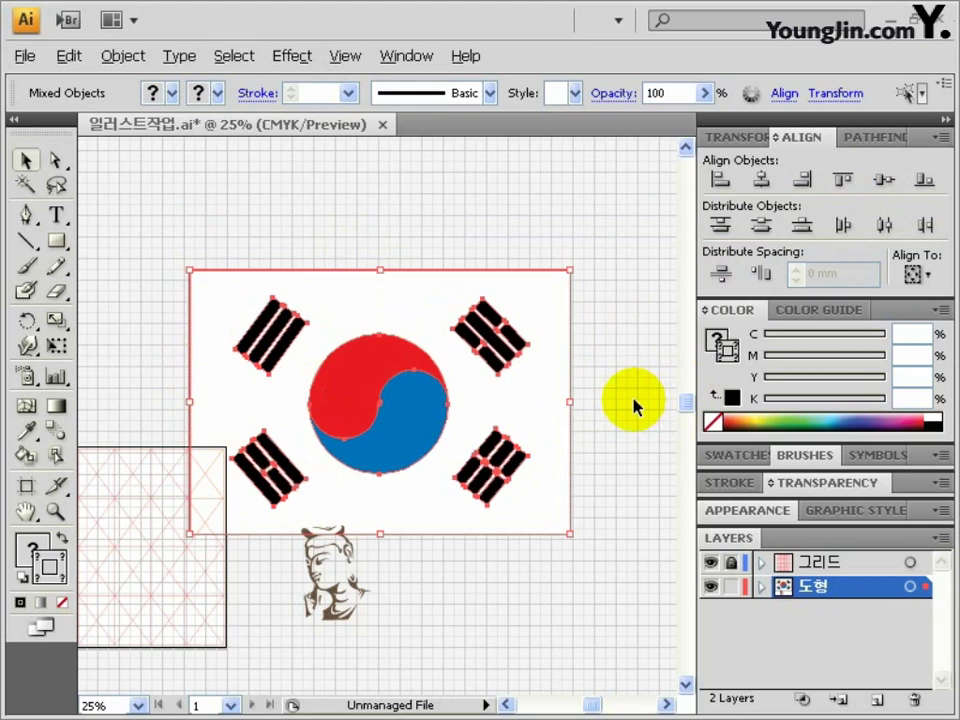
Group the whole Korean flag, scale it down to less than half size and move it up above the brown figure.
key("ctrl+g")
left_click_drag(570, 270, 353, 420)
left_click_drag(299, 477, 464, 281)
left_click(495, 390)
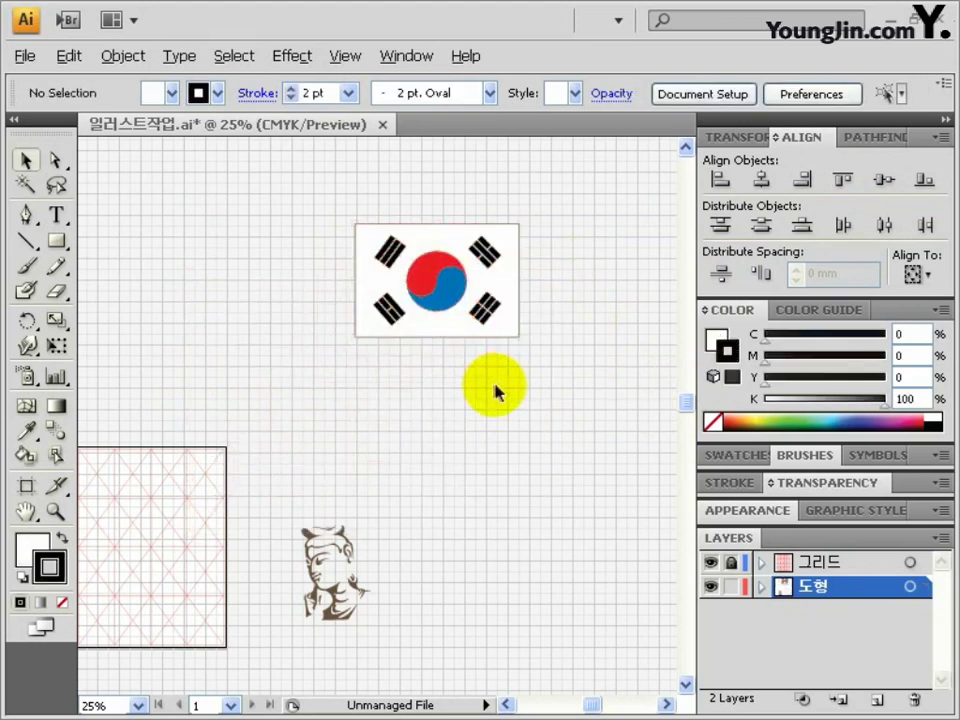
Ungroup the Korean flag and place a copy of its white background rectangle directly below it.
left_click(470, 319)
key("ctrl+shift+g")
left_click(456, 346)
left_click(453, 332)
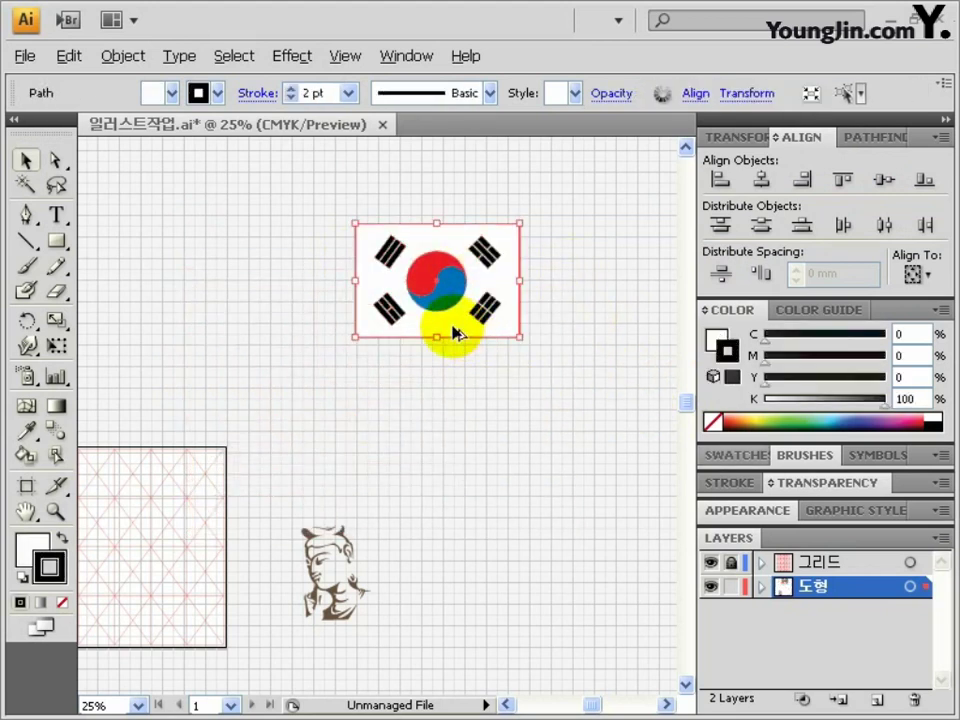
left_click_drag(453, 333, 454, 470)
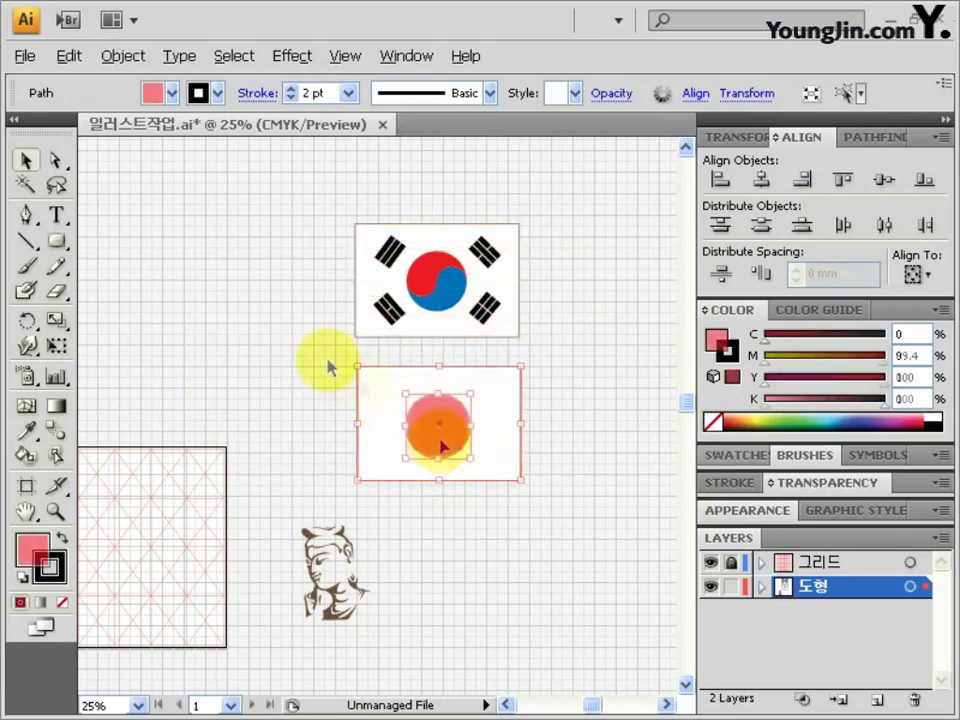
Centre the red circle horizontally and vertically on the copied white rectangle to form the Japanese flag.
left_click_drag(328, 360, 540, 480)
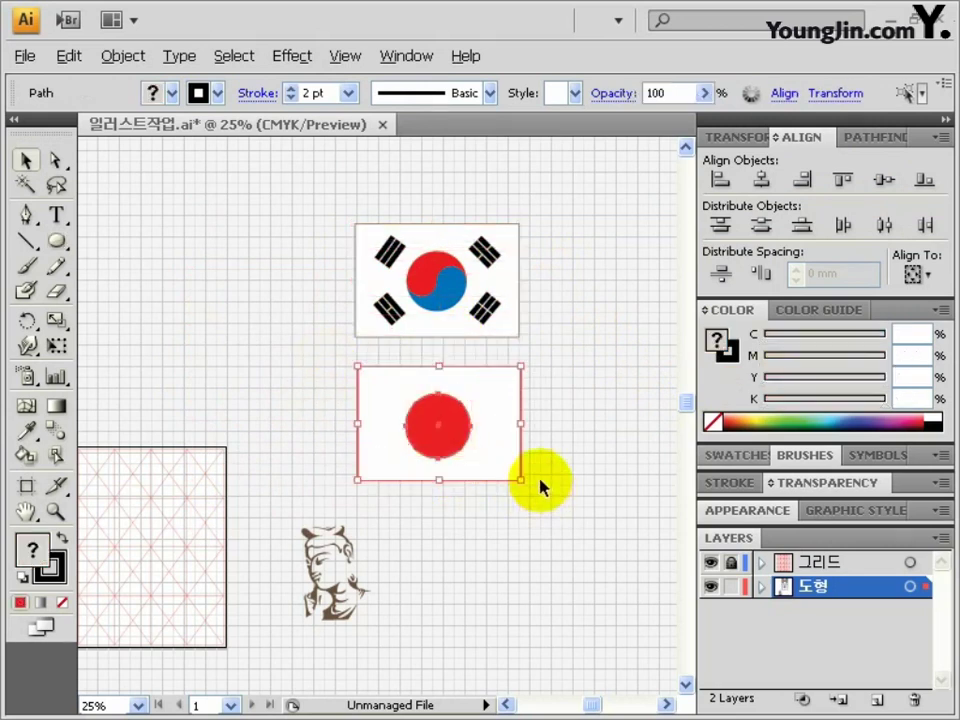
left_click(760, 180)
left_click(884, 179)
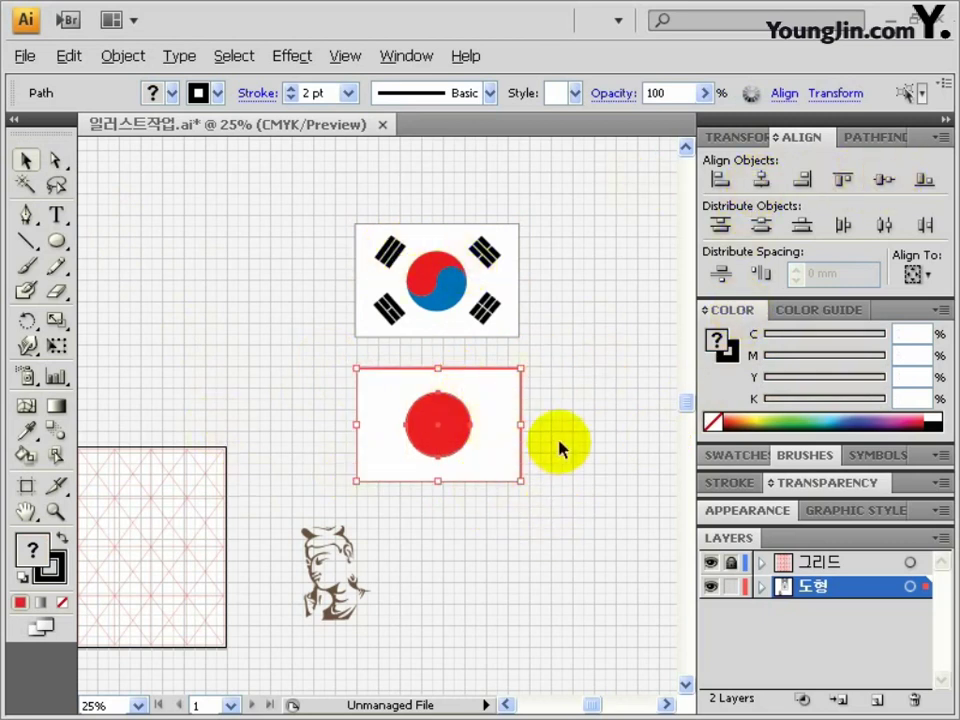
Copy the Japanese flag's white background rectangle to the empty area below the flag, beside the brown figure.
left_click(500, 450, "shift")
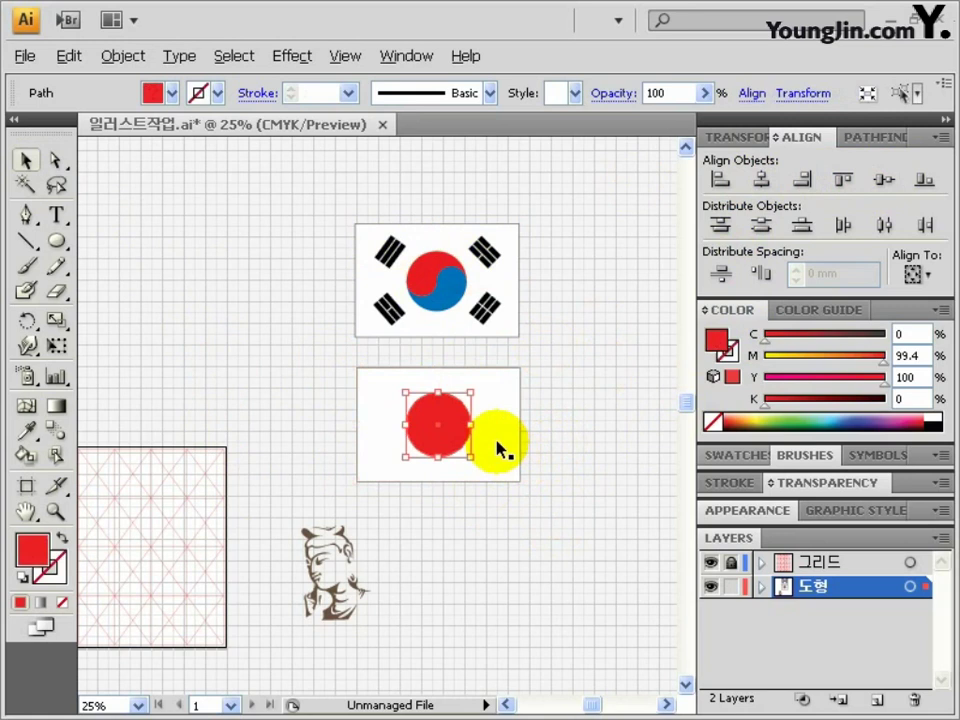
left_click(504, 461)
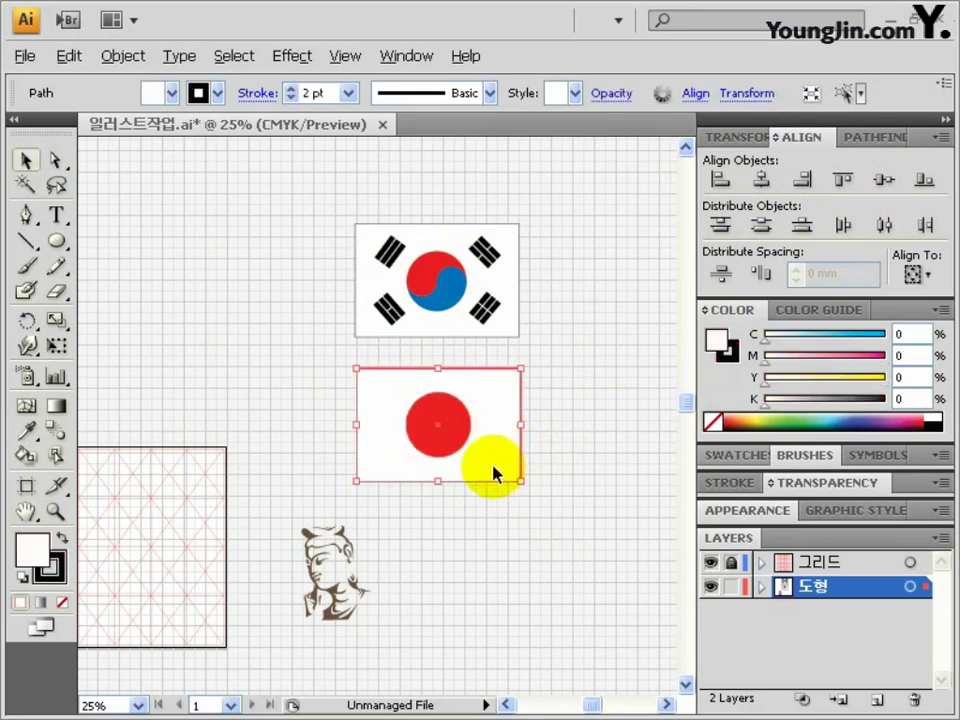
left_click_drag(497, 472, 533, 622)
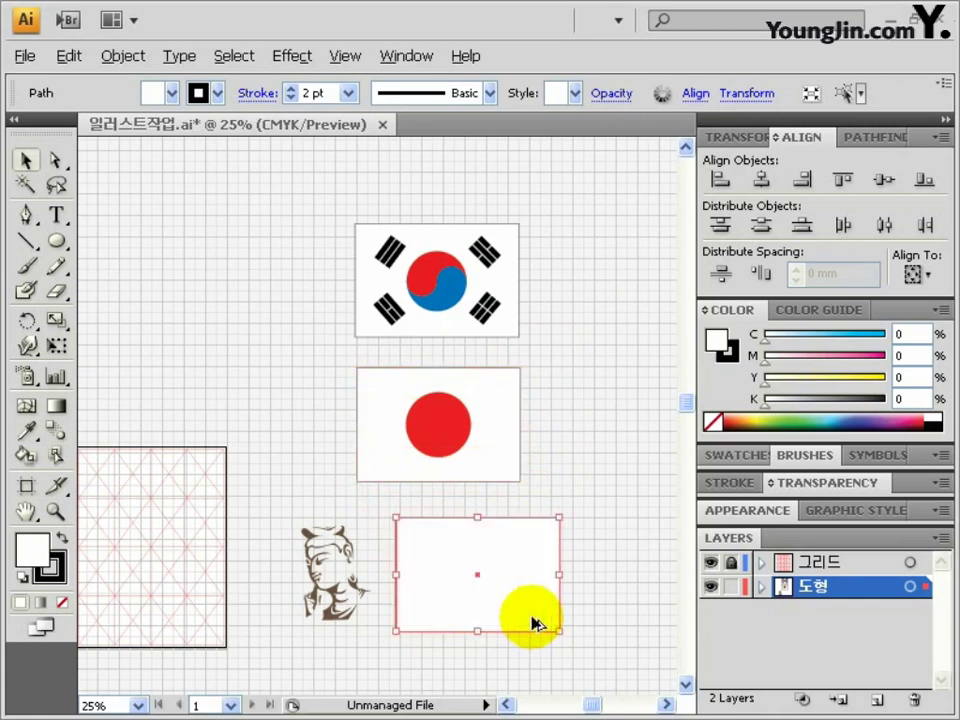
Fill the copied rectangle with red, C 0, M 100, Y 100, K 0.
left_click(914, 345)
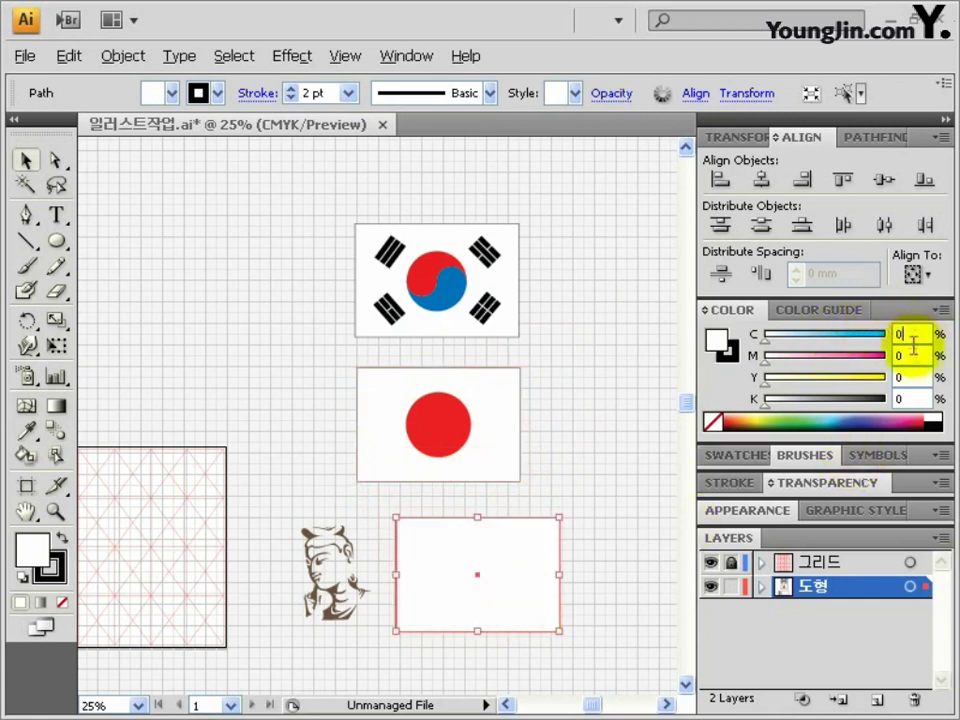
key("Tab")
type("100")
key("Tab")
type("100")
key("Tab")
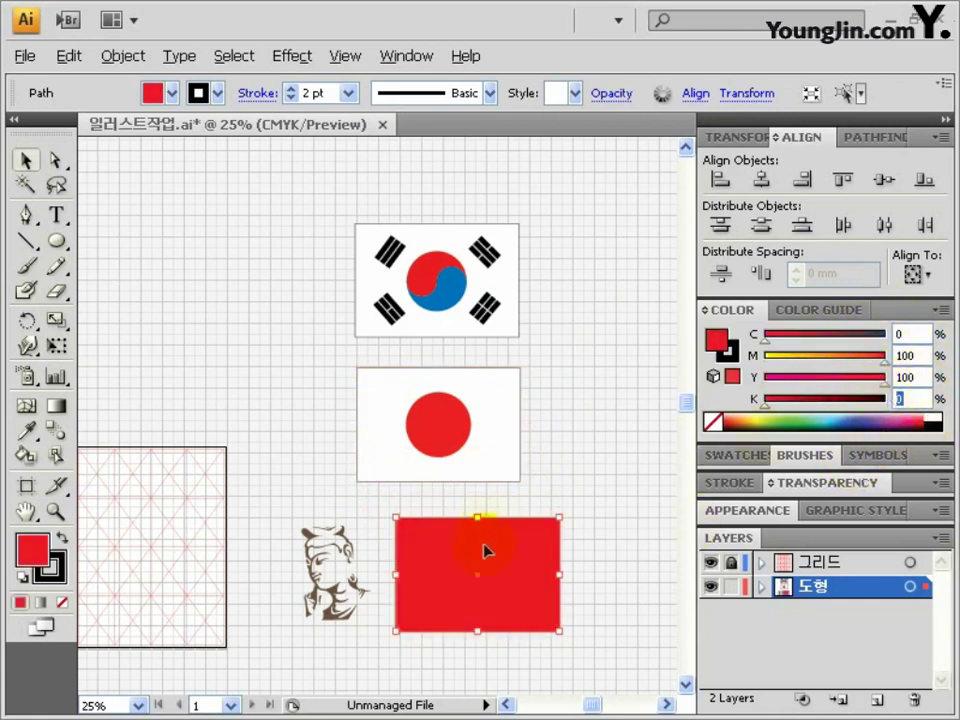
key("Return")
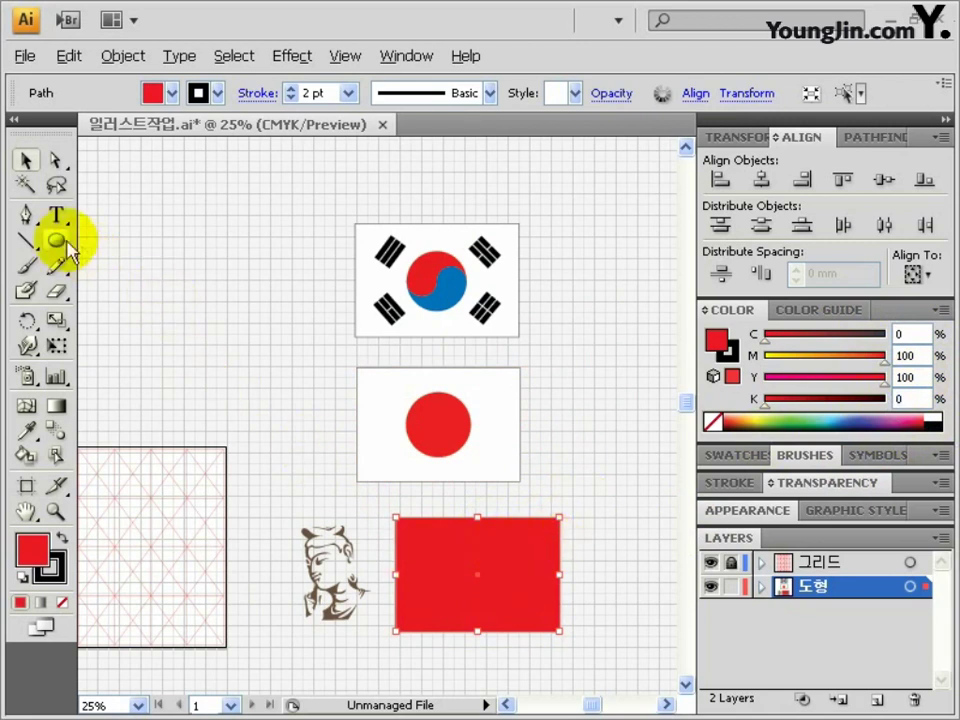
Draw a large five-pointed star in the upper-left corner of the red rectangle.
left_click_drag(57, 240, 101, 343)
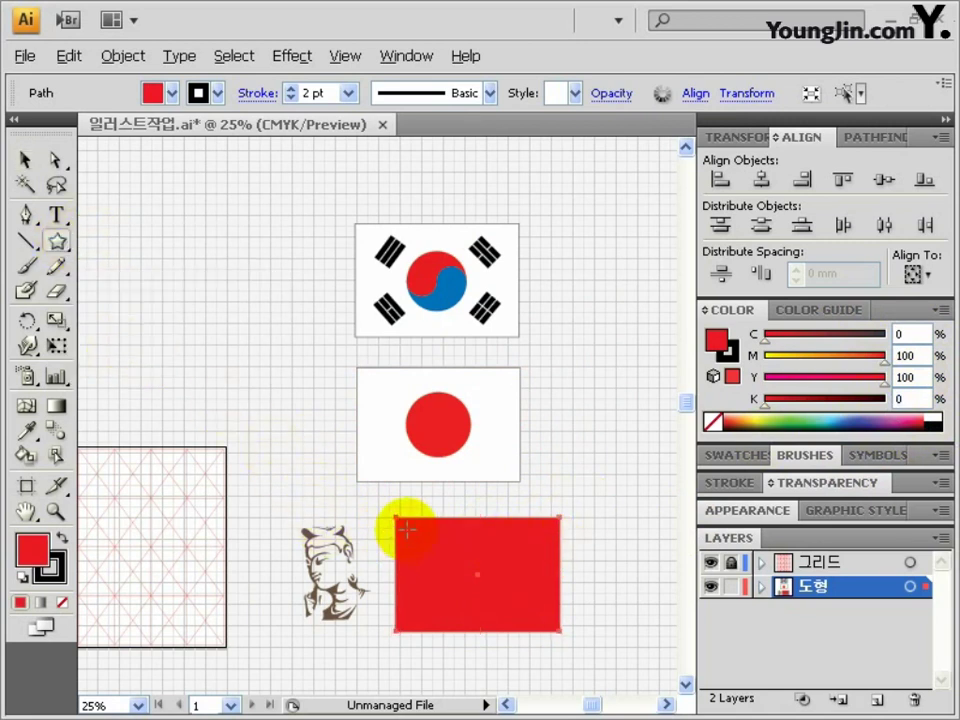
left_click_drag(441, 556, 442, 557)
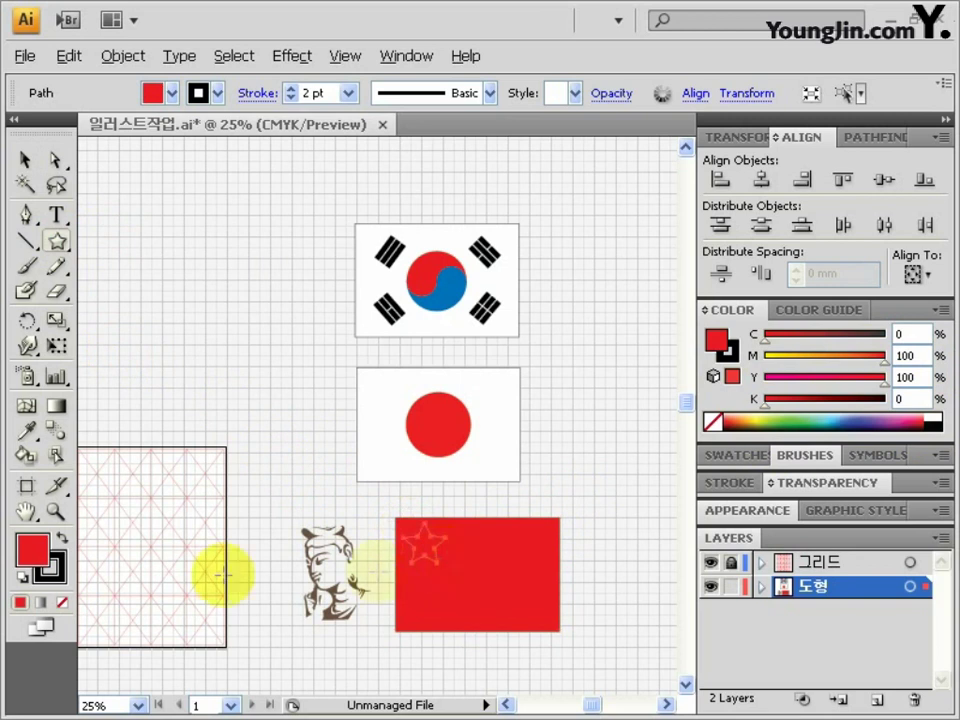
key("ctrl+plus")
key("ctrl+plus")
left_click_drag(403, 403, 358, 374)
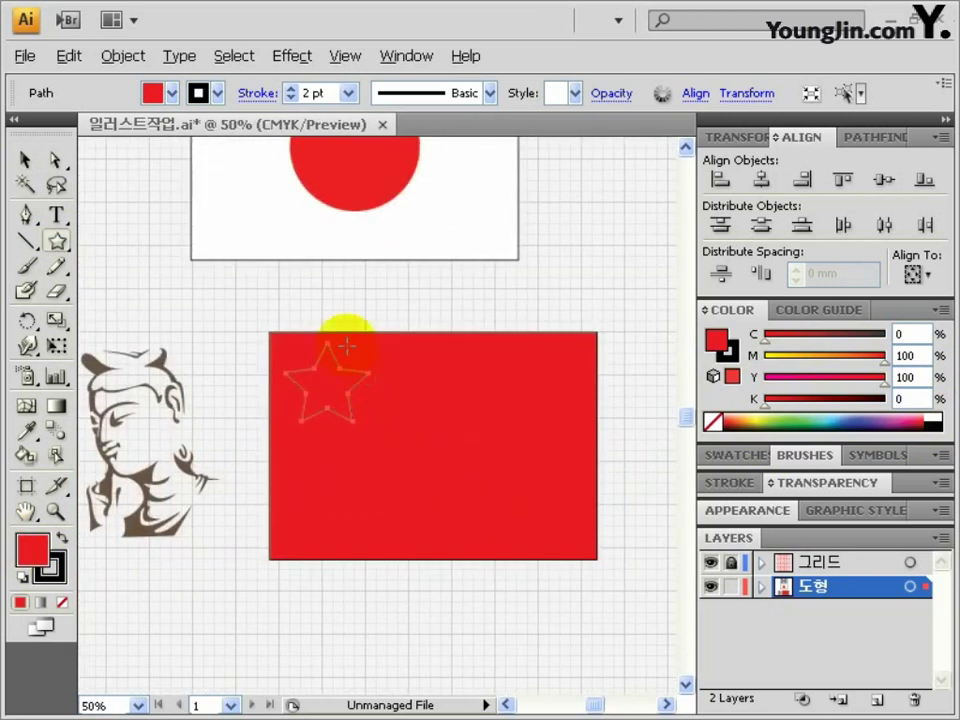
Fill the star with bright yellow, about C 2, M 4, Y 99, K 0, and give it no stroke.
left_click(26, 160)
double_click(37, 550)
left_click_drag(536, 521, 536, 482)
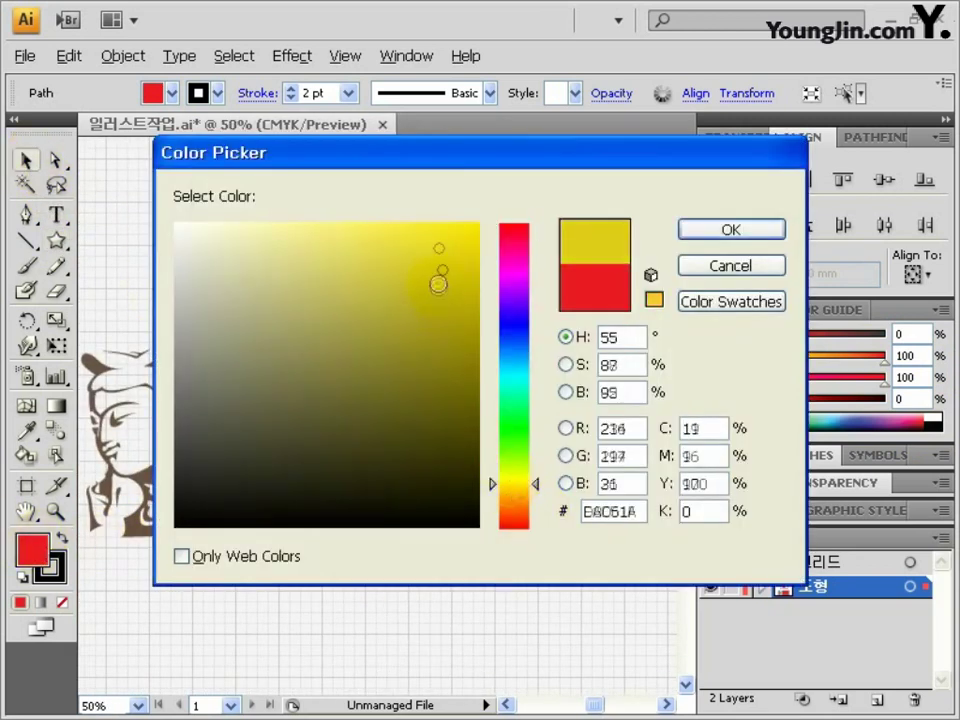
left_click(731, 227)
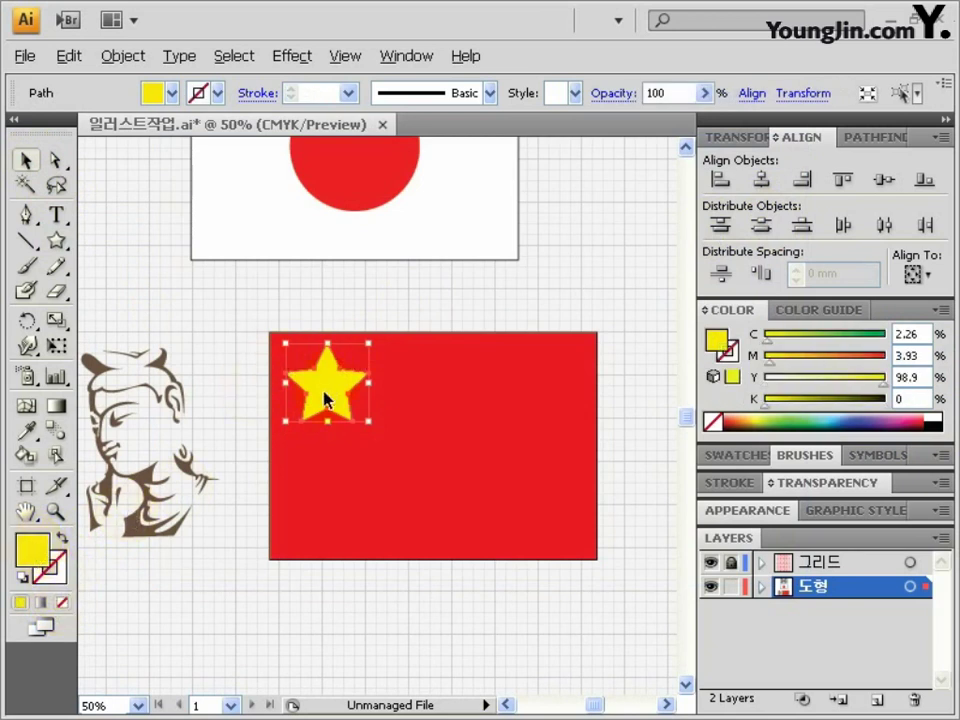
Copy the yellow star, shrink the copy to about a third, and arrange four small tilted stars in an arc beside the large one.
left_click_drag(413, 370, 408, 372)
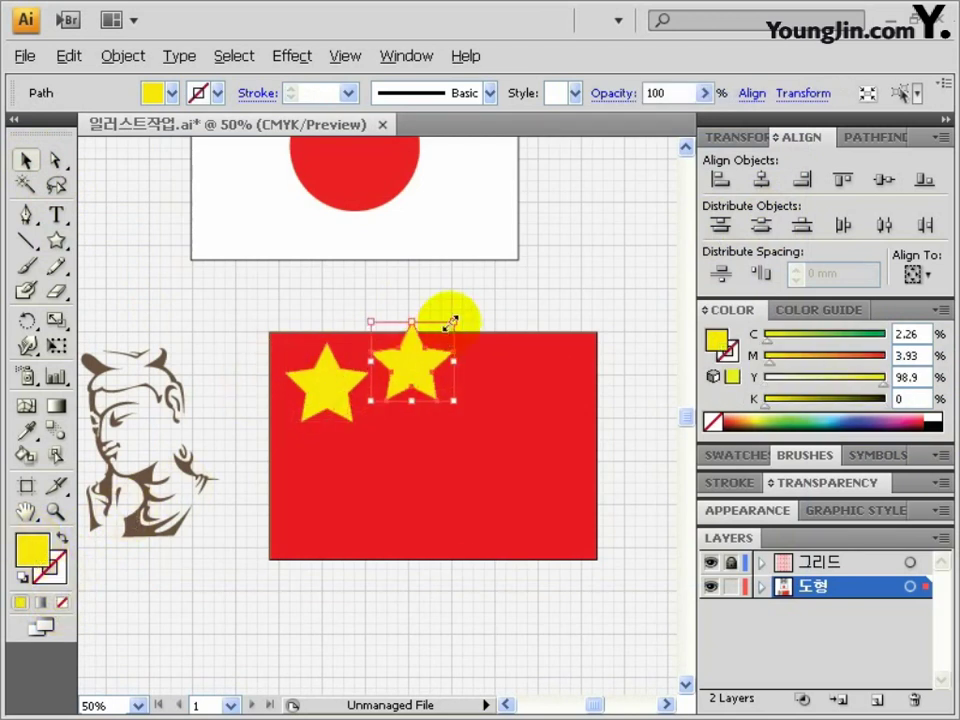
left_click_drag(454, 322, 398, 367)
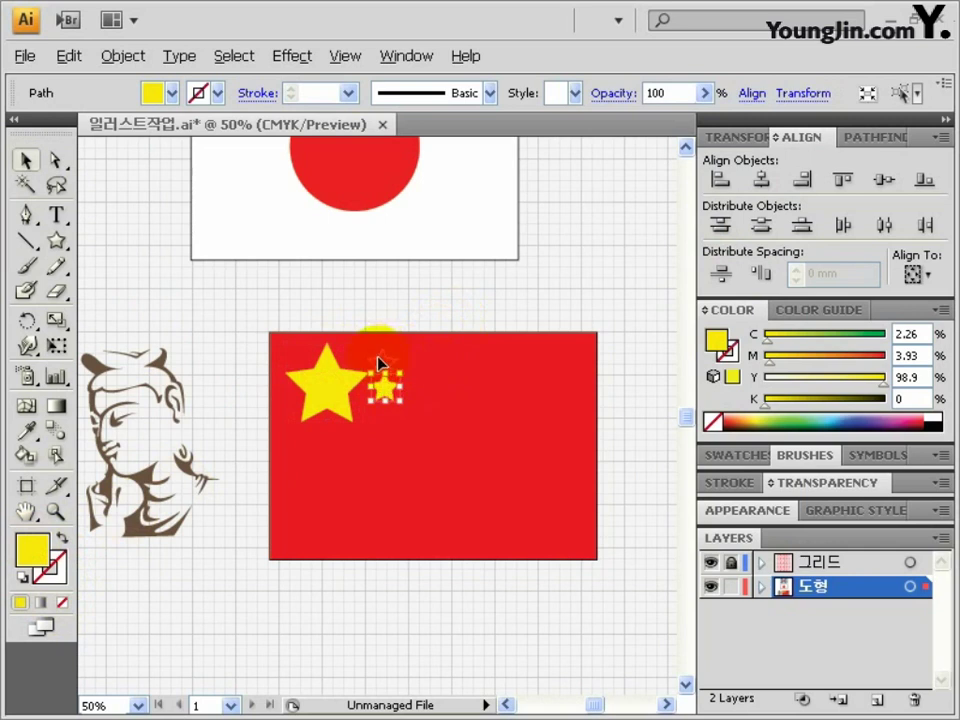
left_click_drag(376, 356, 372, 345)
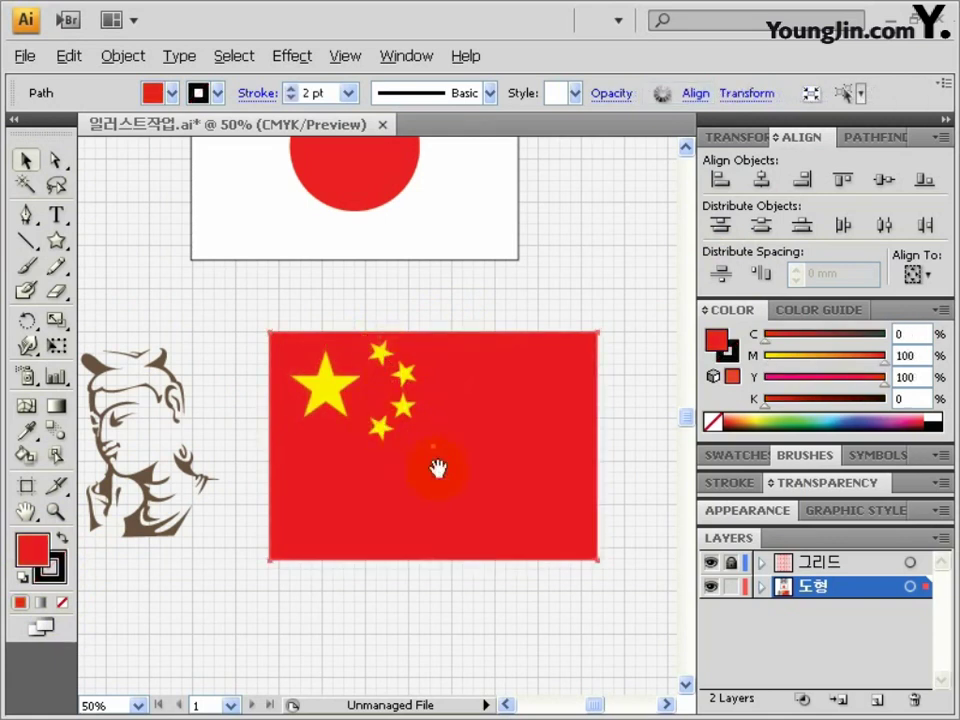
Place two copies of the plain red rectangle side by side below the Chinese flag.
left_click_drag(437, 467, 396, 378)
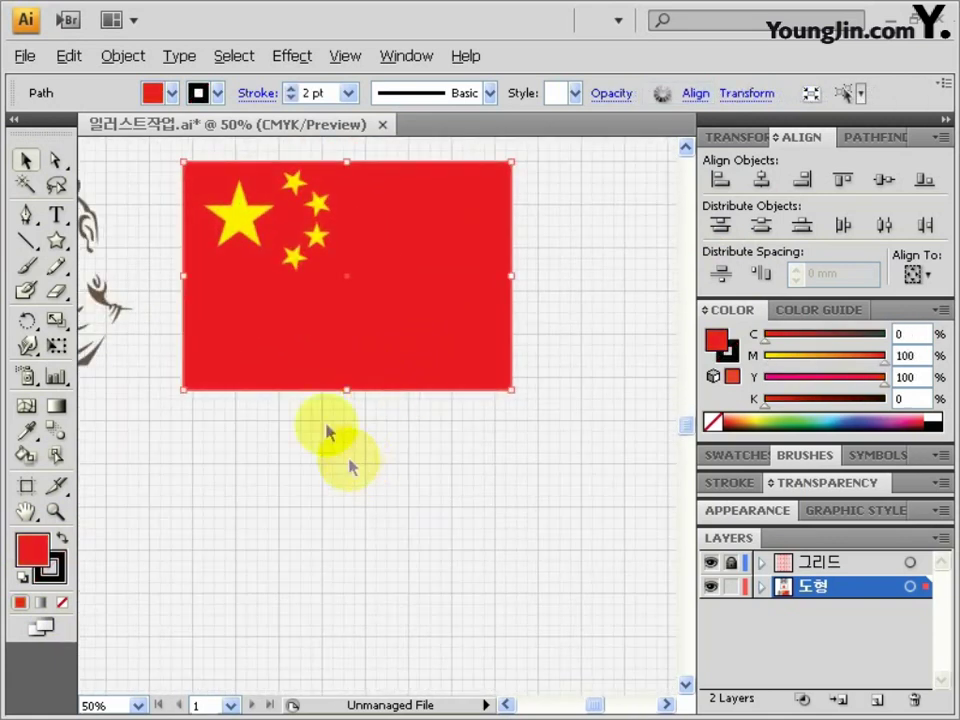
left_click_drag(364, 422, 376, 352)
left_click_drag(423, 280, 604, 502)
Split the right-hand red rectangle copy into a grid of 7 rows and 1 column with a 6.5 mm row gutter.
left_click(123, 56)
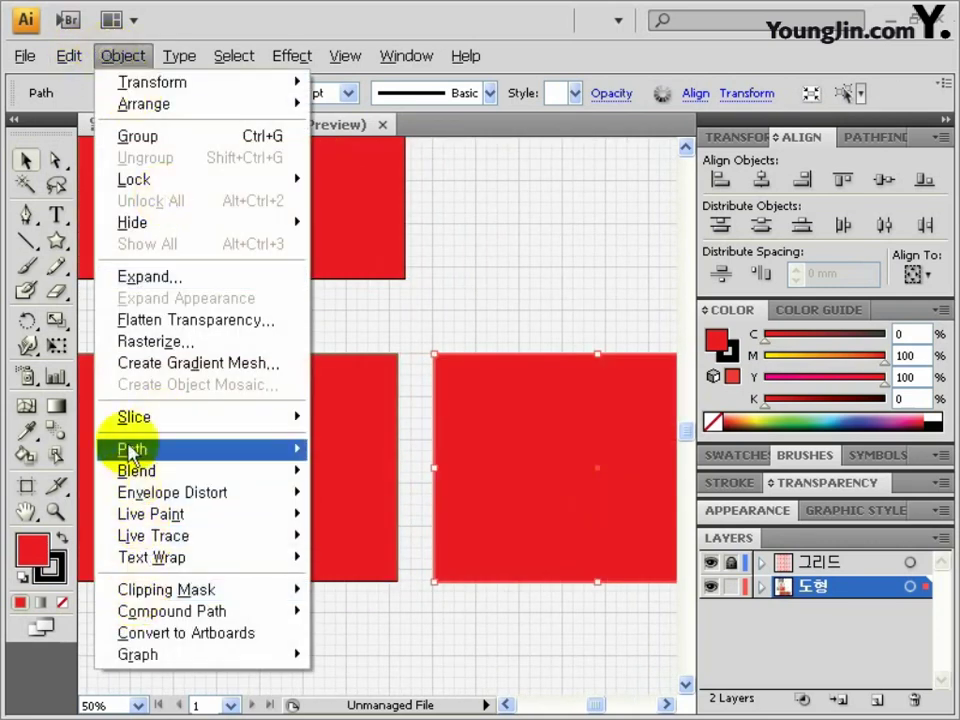
mouse_move(131, 452)
left_click(400, 653)
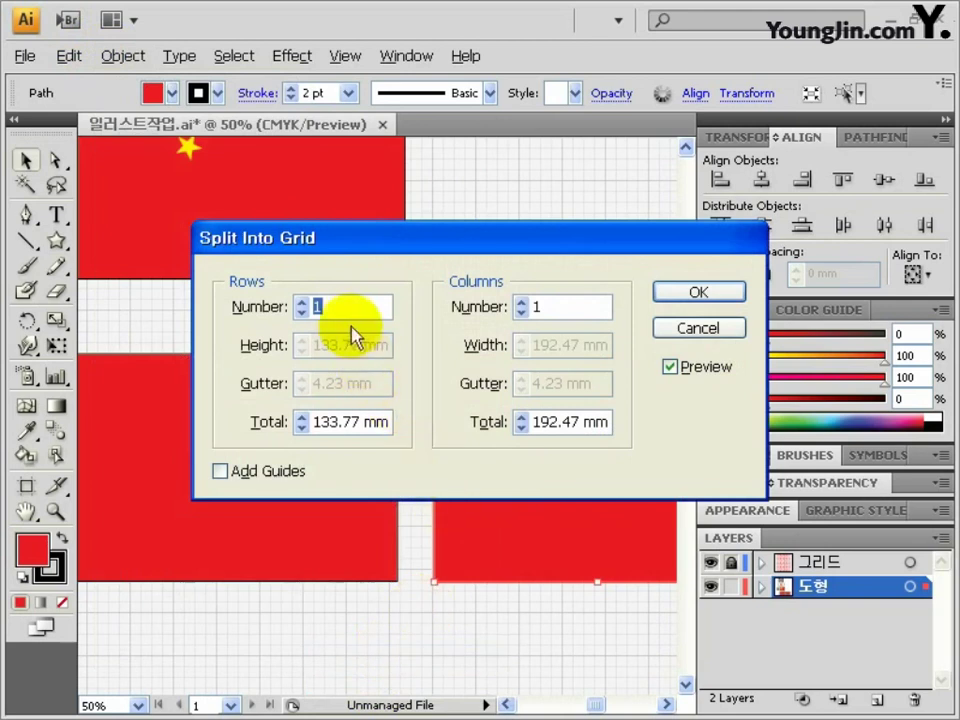
type("7")
left_click_drag(378, 384, 312, 384)
type("6.5")
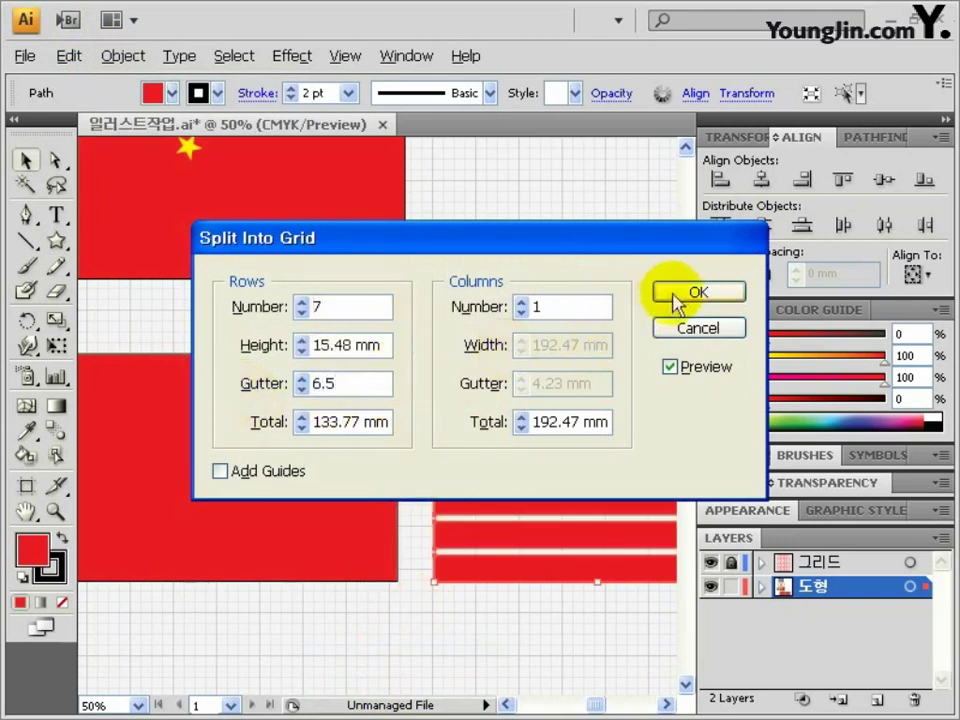
left_click(677, 295)
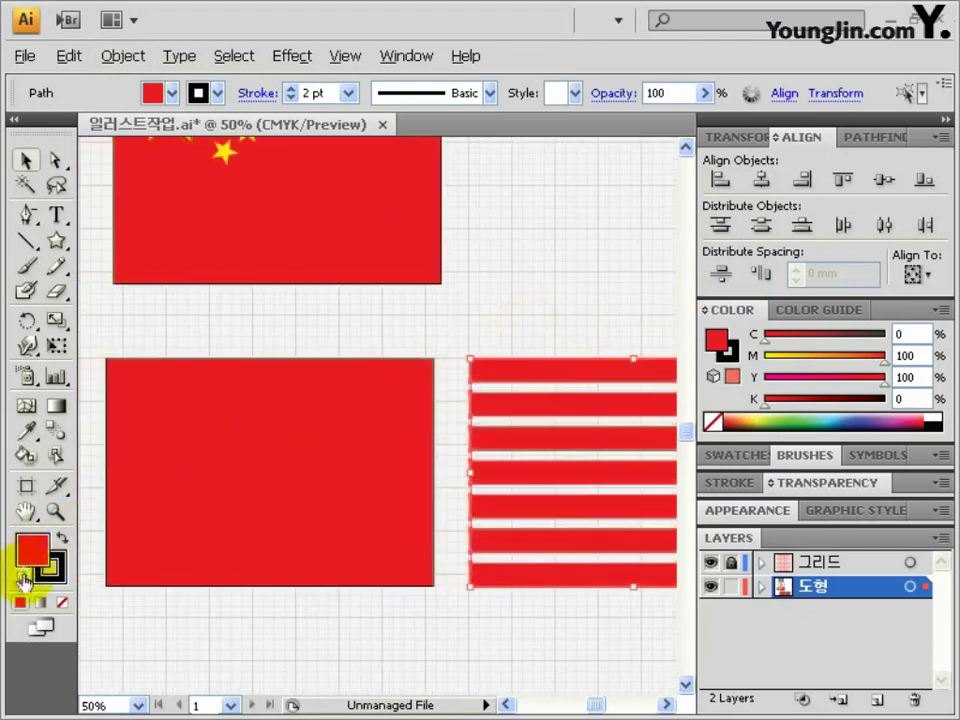
Give the seven strips a white fill without stroke and left-align them with the neighbouring red rectangle to form stripes.
left_click(22, 580)
left_click(58, 580)
left_click(62, 602)
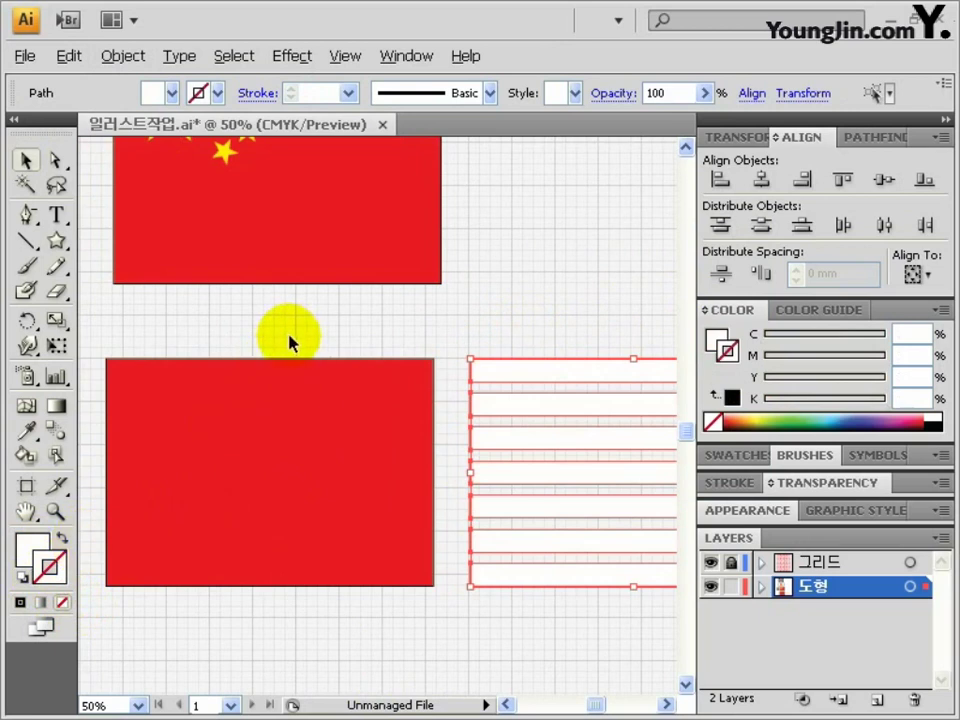
left_click(405, 422, "shift")
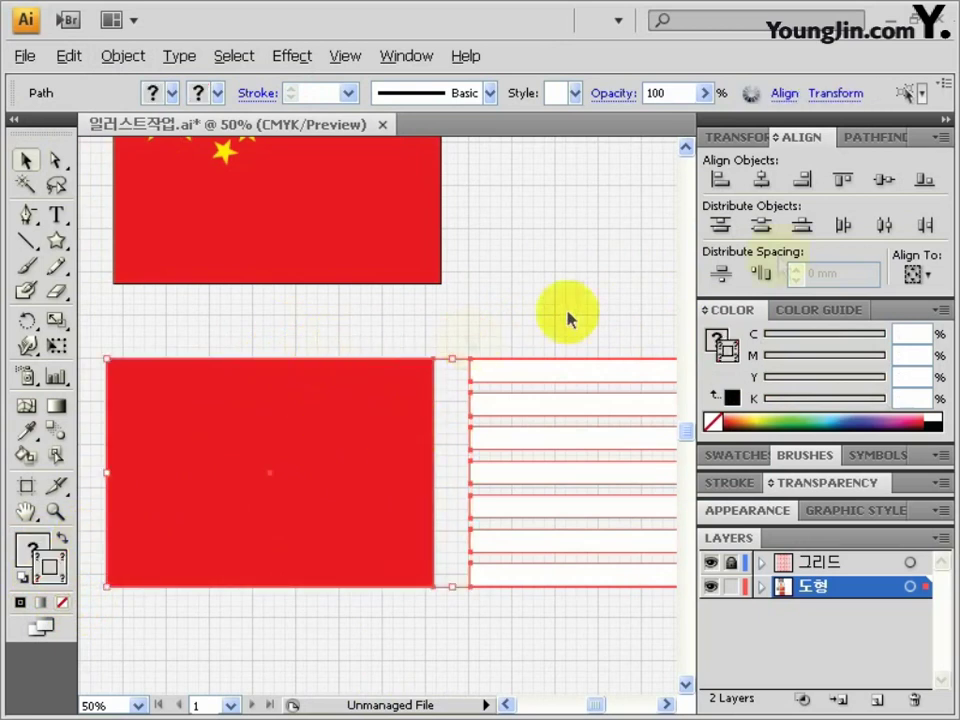
left_click(717, 182)
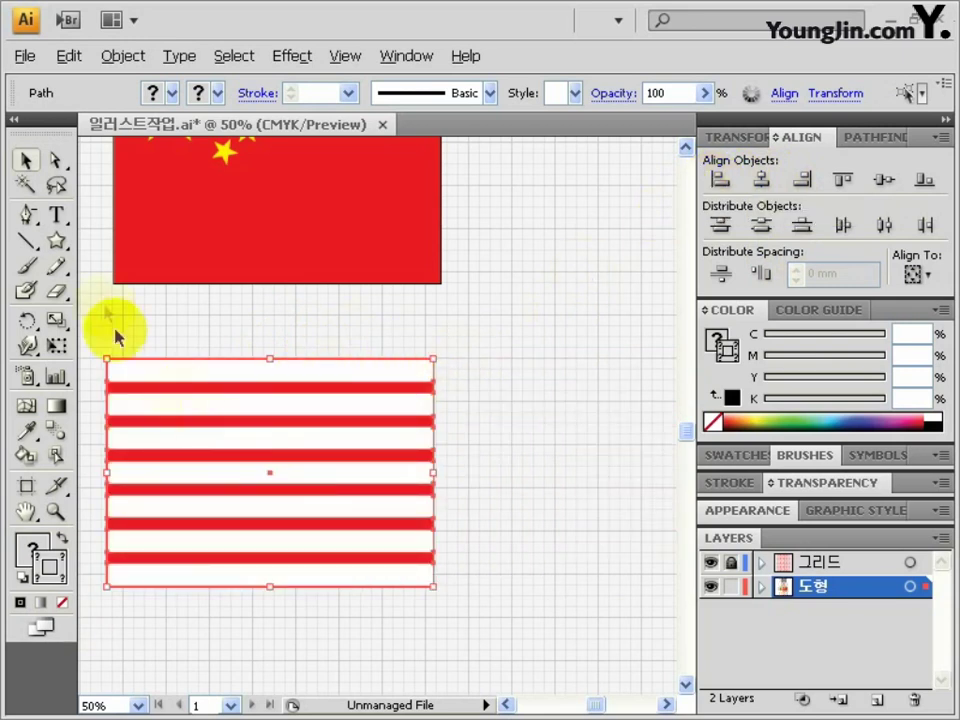
Draw a rectangle over the striped flag's upper-left corner and fill it with blue, C 100, M 50, Y 0, K 0.
left_click_drag(57, 241, 100, 247)
left_click_drag(107, 355, 268, 461)
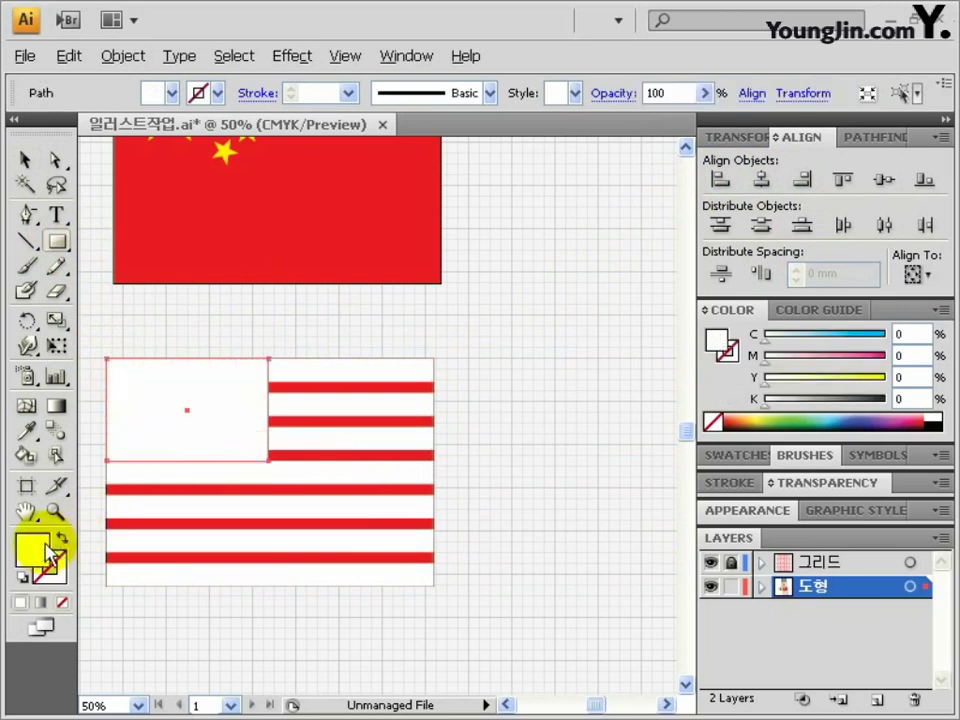
left_click(906, 334)
type("100")
left_click(908, 355)
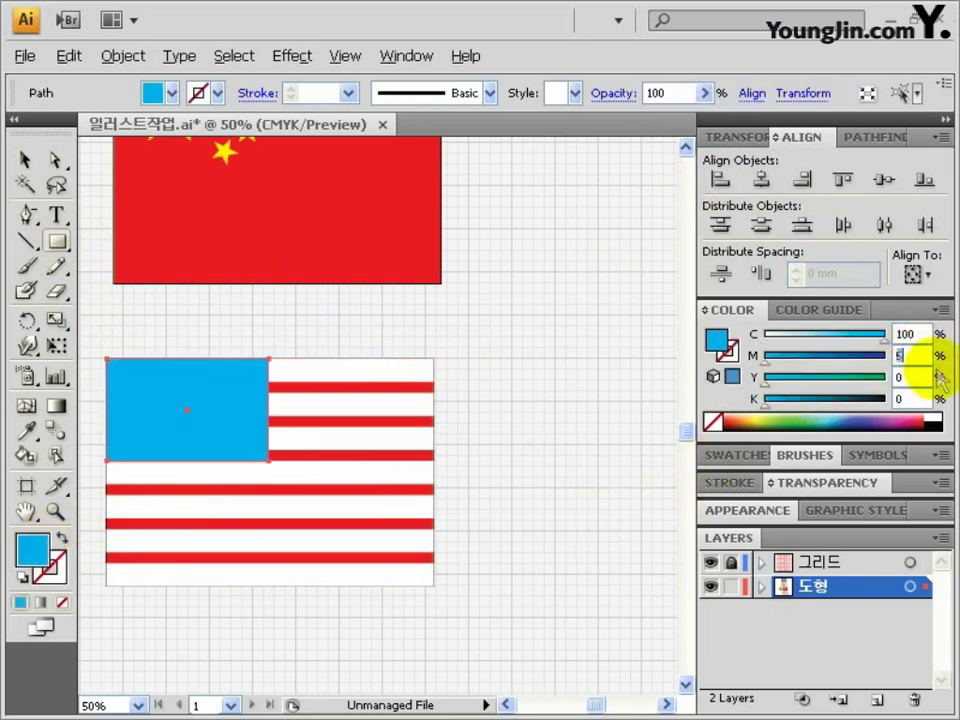
type("50")
left_click(900, 377)
left_click(904, 398)
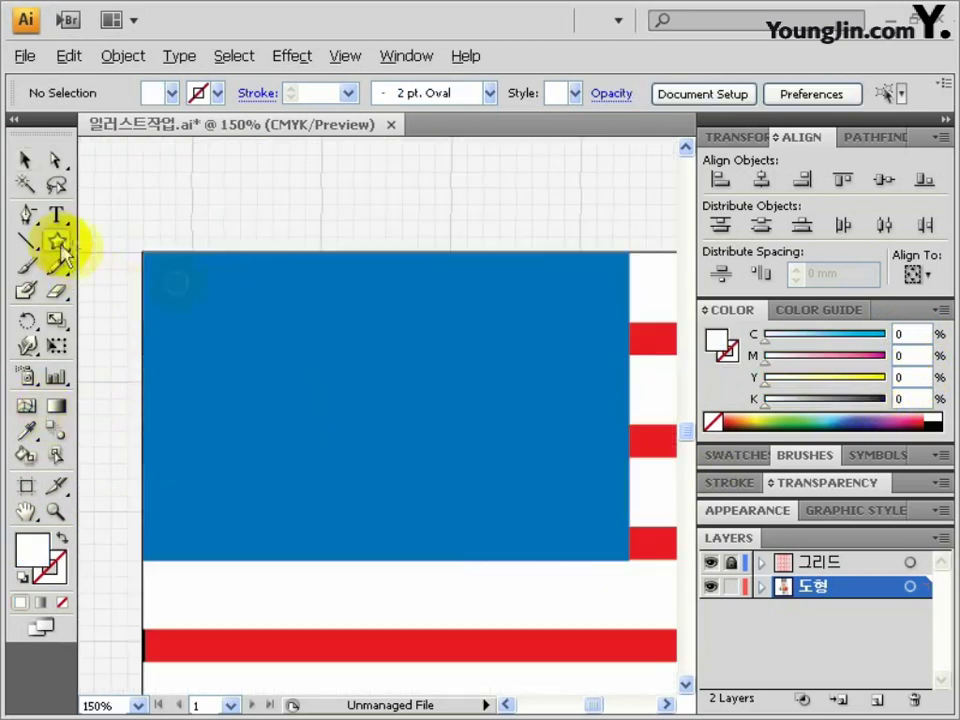
Draw a small white star in the blue rectangle's upper-left corner, repeat it into a row of six, and move the last star near the right edge.
left_click_drag(174, 272, 241, 297)
left_click(26, 160)
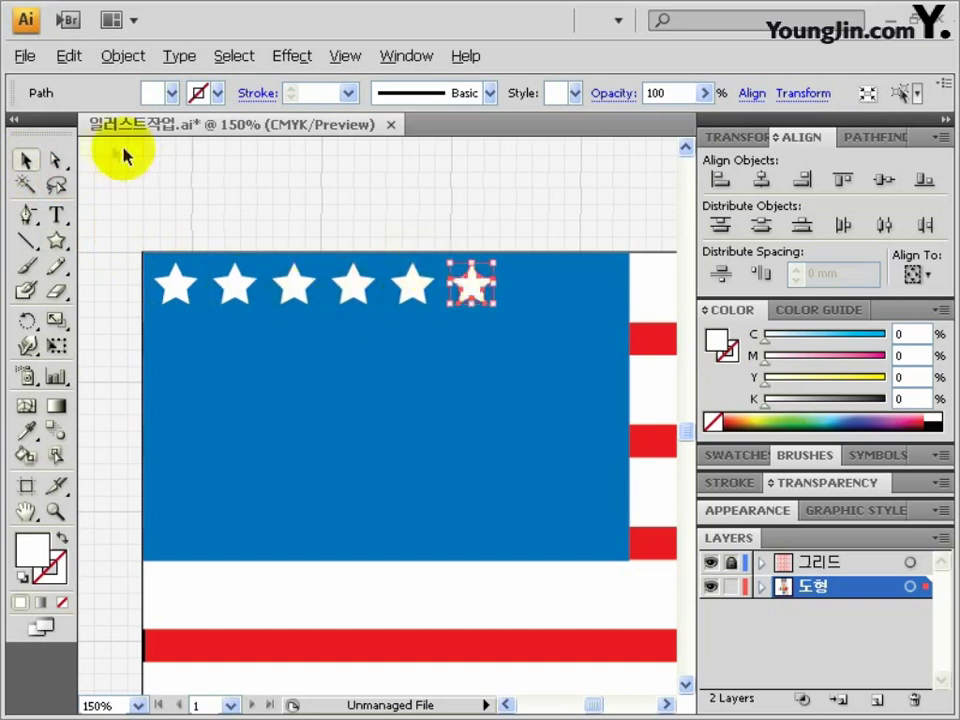
left_click_drag(425, 295, 591, 287)
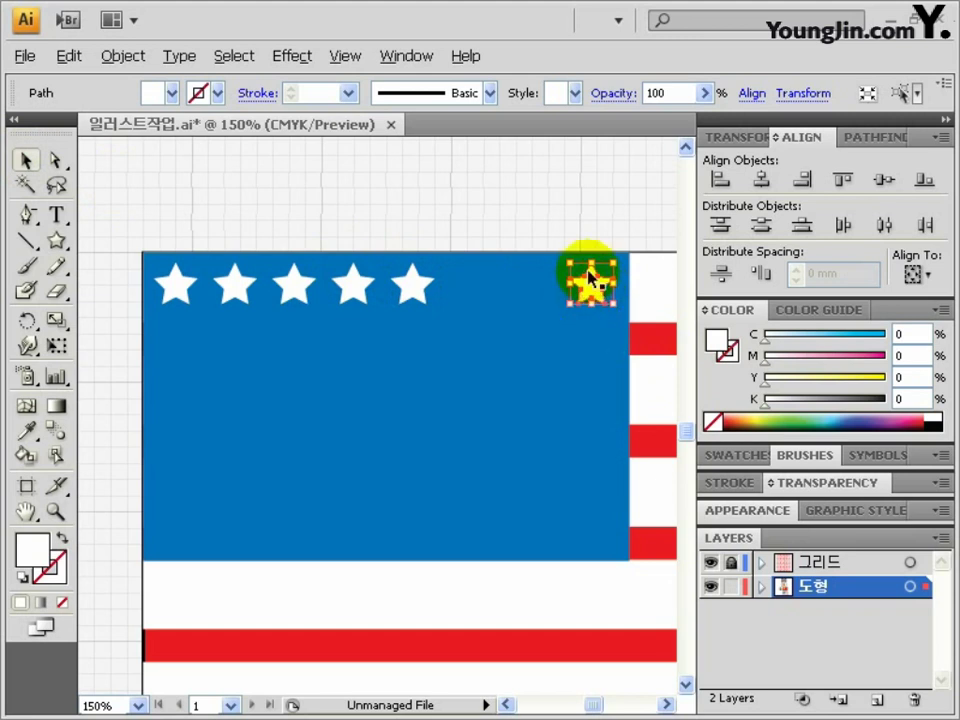
Select all six white stars and distribute them evenly in the horizontal direction.
left_click(410, 290, "shift")
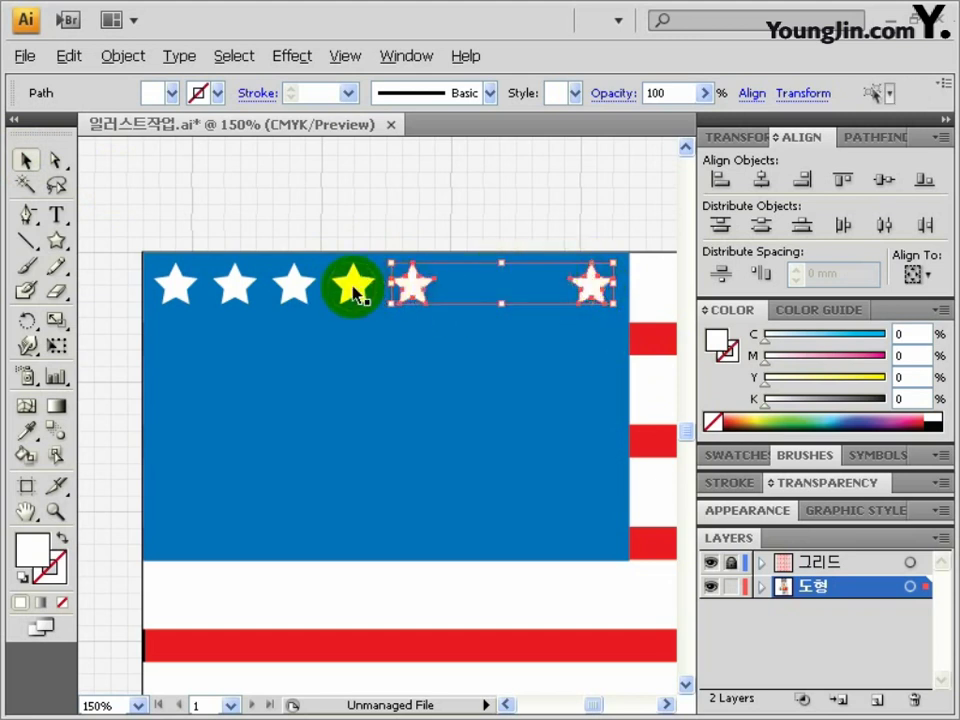
left_click(354, 290, "shift")
left_click(294, 285, "shift")
left_click(234, 285, "shift")
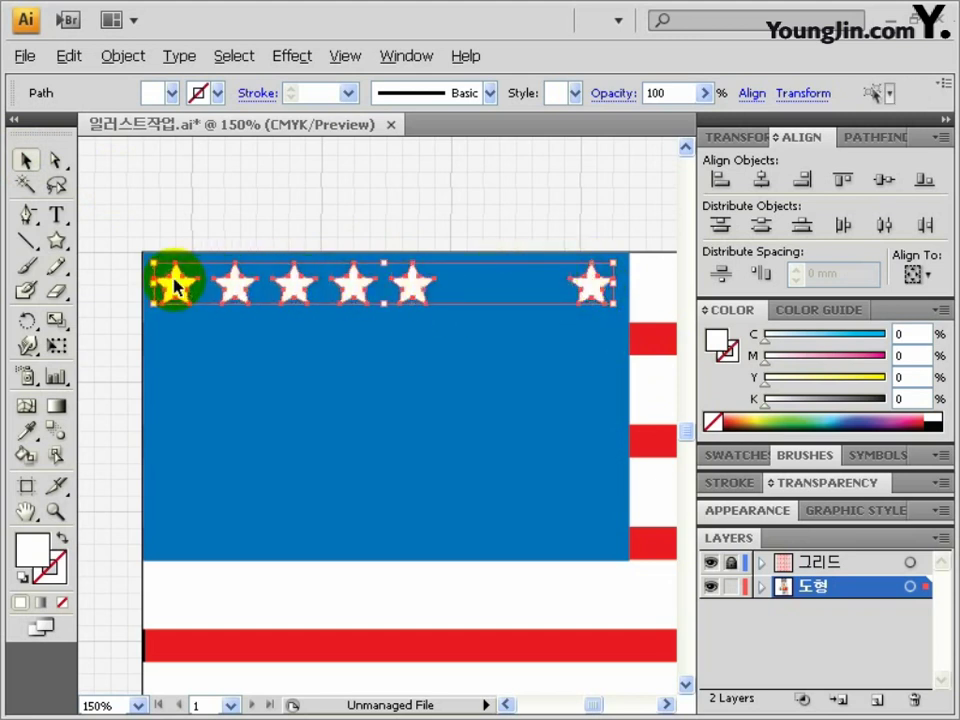
left_click(880, 226)
left_click(425, 288)
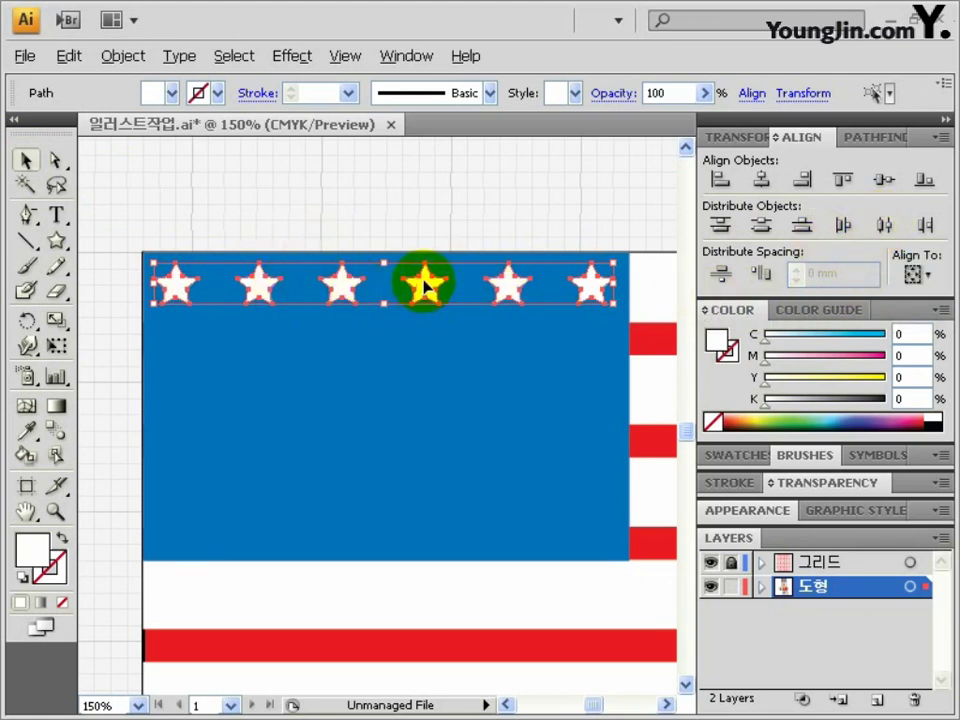
Group the six stars and repeat the row downward at equal spacing to make five rows.
key("ctrl+g")
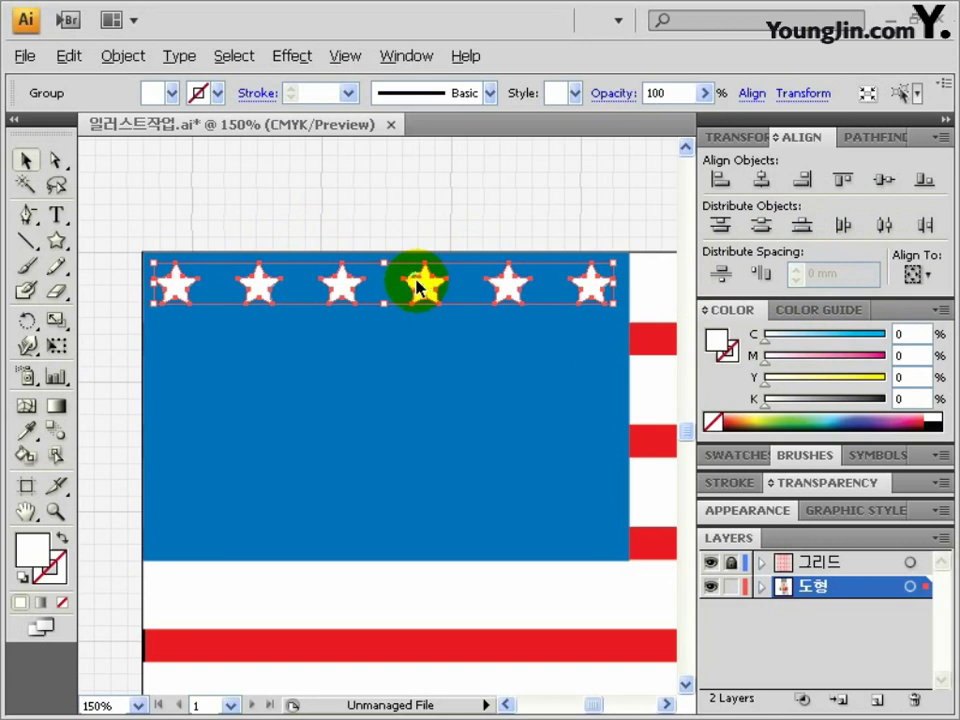
left_click_drag(417, 287, 414, 339)
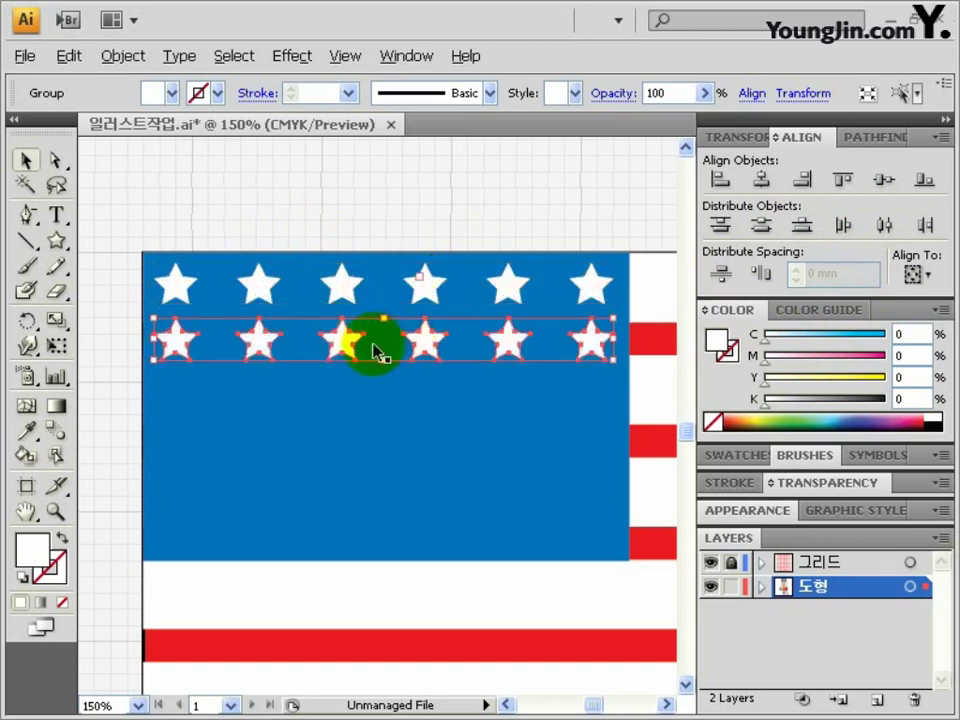
key("ctrl+d")
key("ctrl+d")
key("ctrl+d")
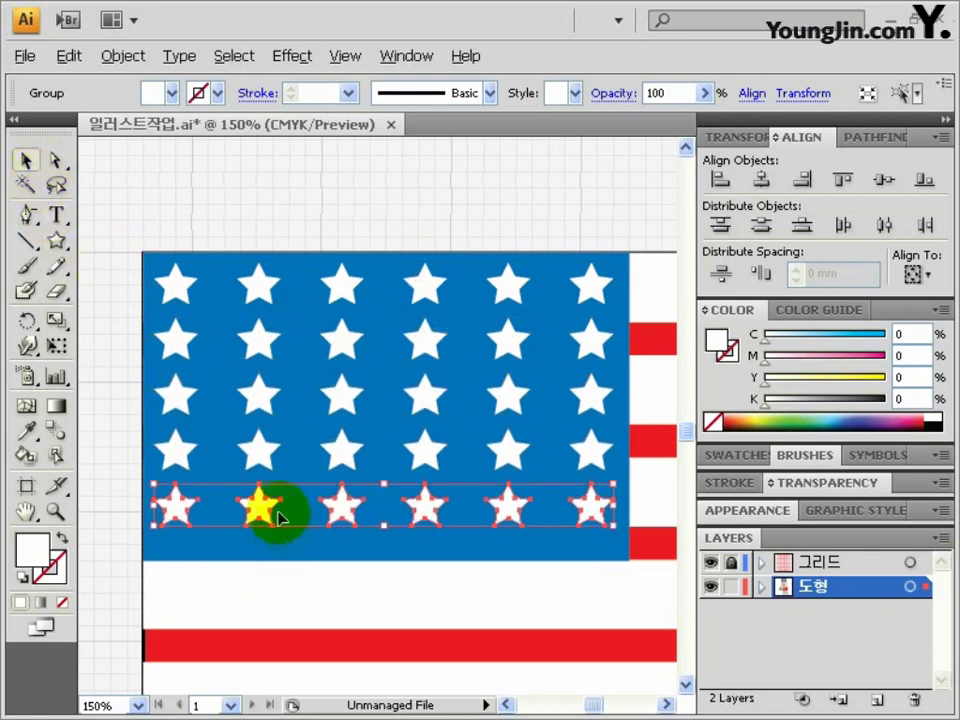
Lower the last star row near the blue rectangle's bottom edge and distribute all five rows evenly in the vertical direction.
mouse_move(262, 513)
left_mouse_down()
mouse_move(257, 540)
mouse_move(257, 532)
left_mouse_up()
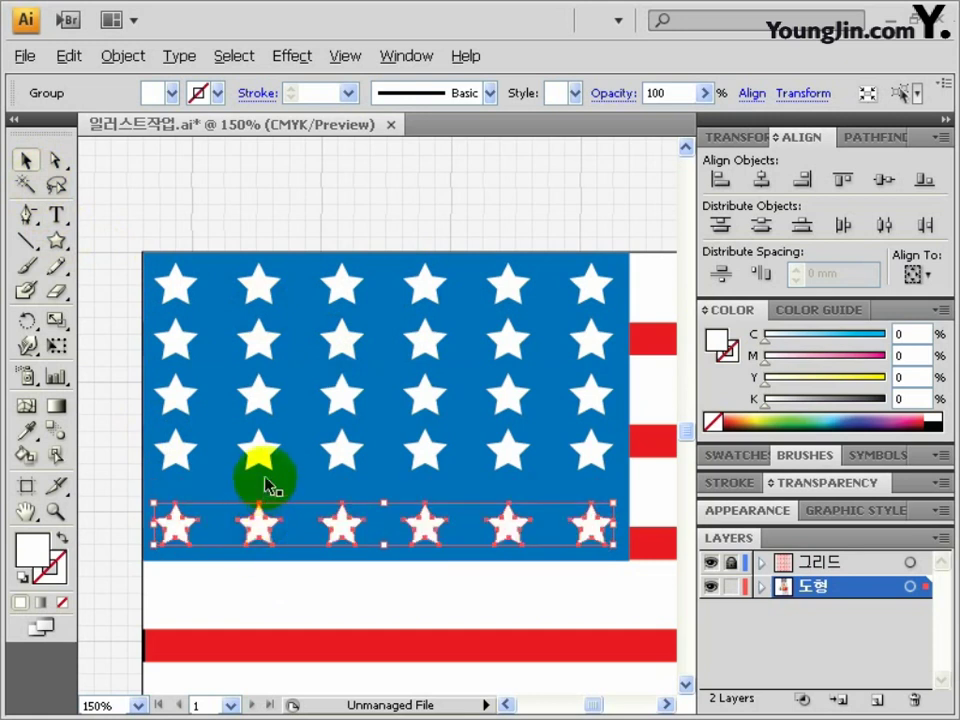
left_click(257, 447, "shift")
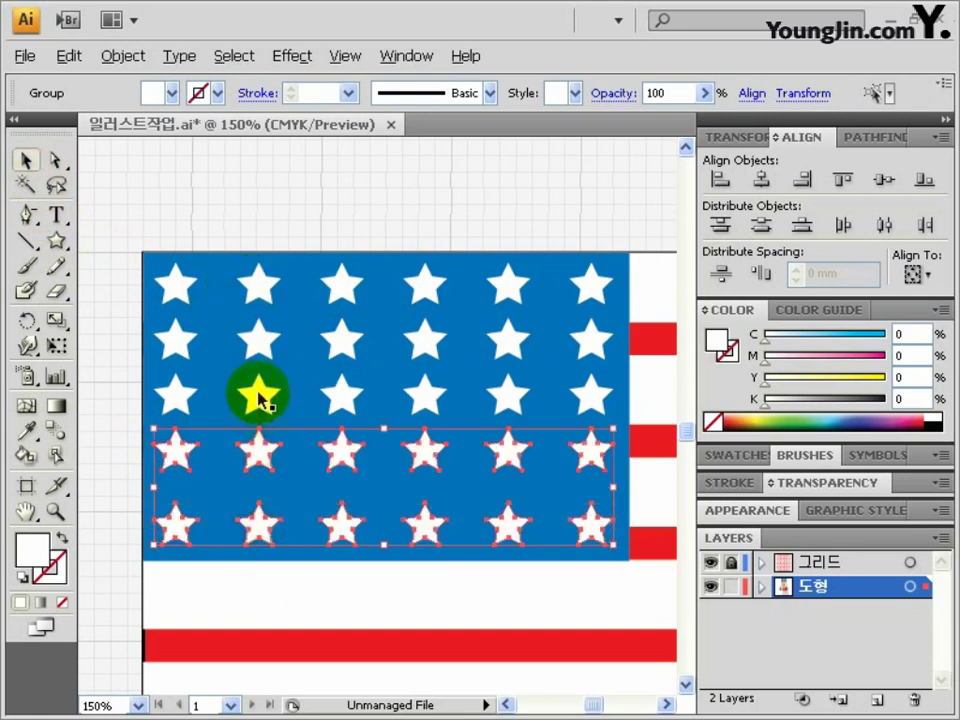
left_click(259, 393, "shift")
left_click(255, 338, "shift")
left_click(257, 290, "shift")
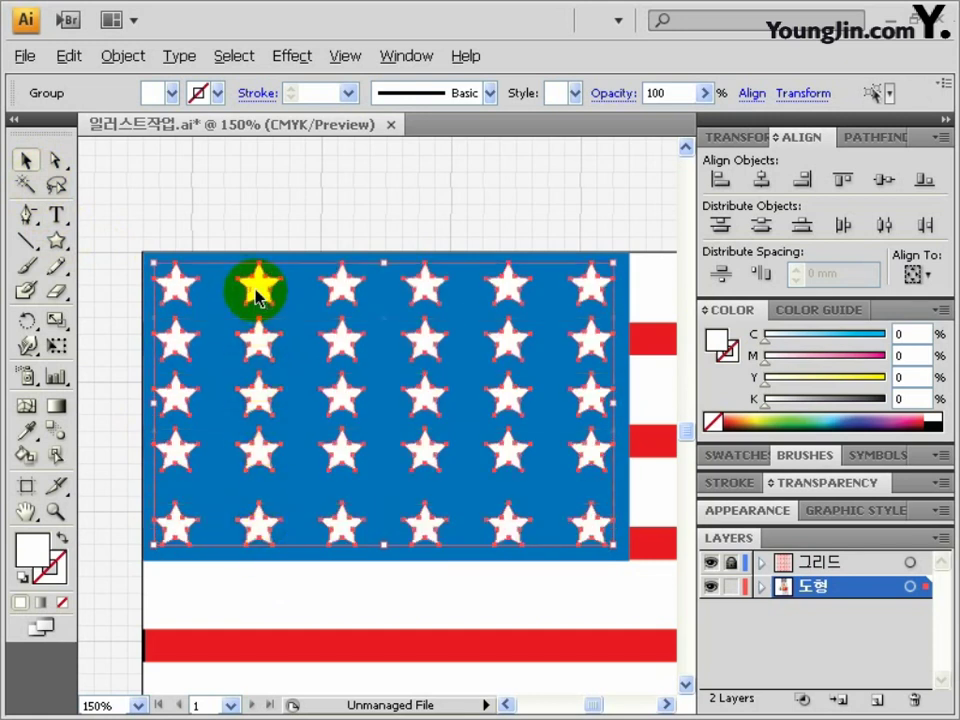
left_click(763, 226)
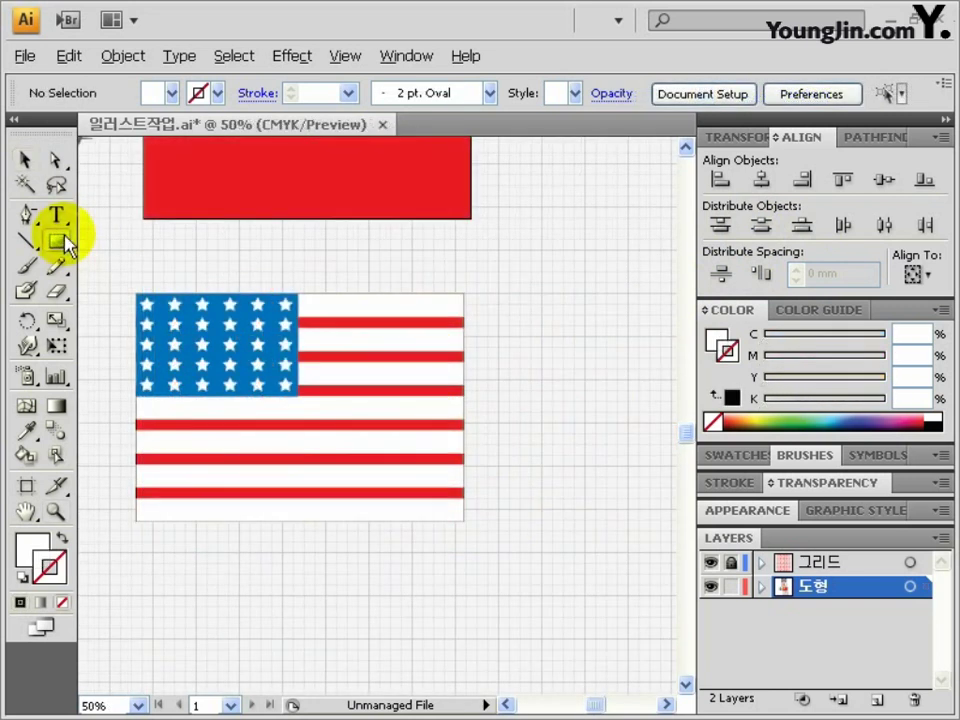
Draw a rectangle over the whole American flag with no fill and a black K 100 stroke of 2 pt.
left_click(57, 241)
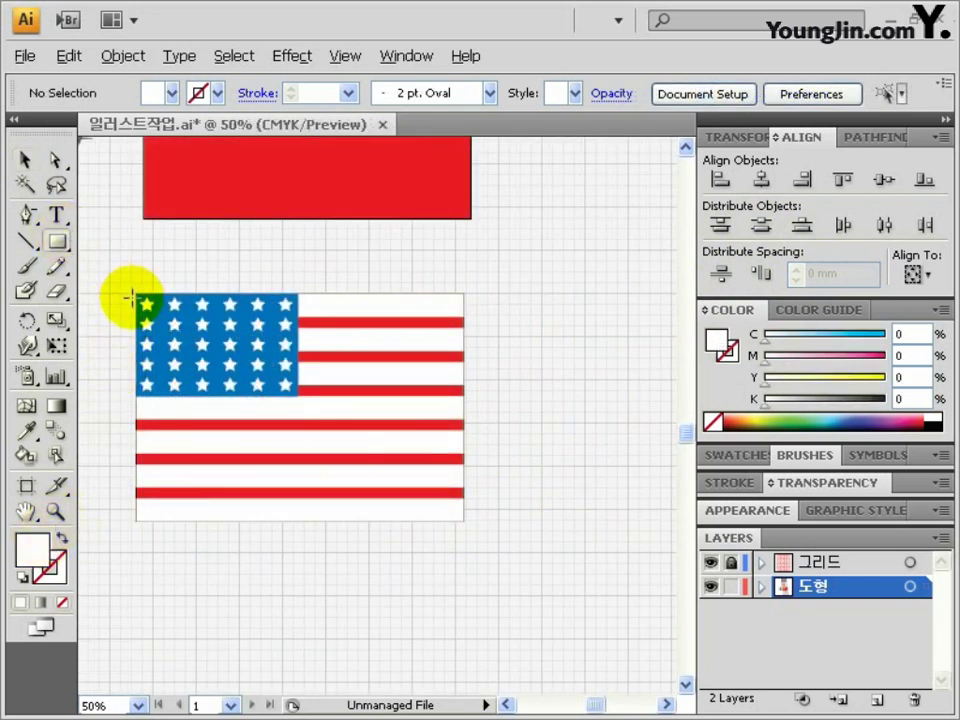
left_click_drag(136, 297, 463, 521)
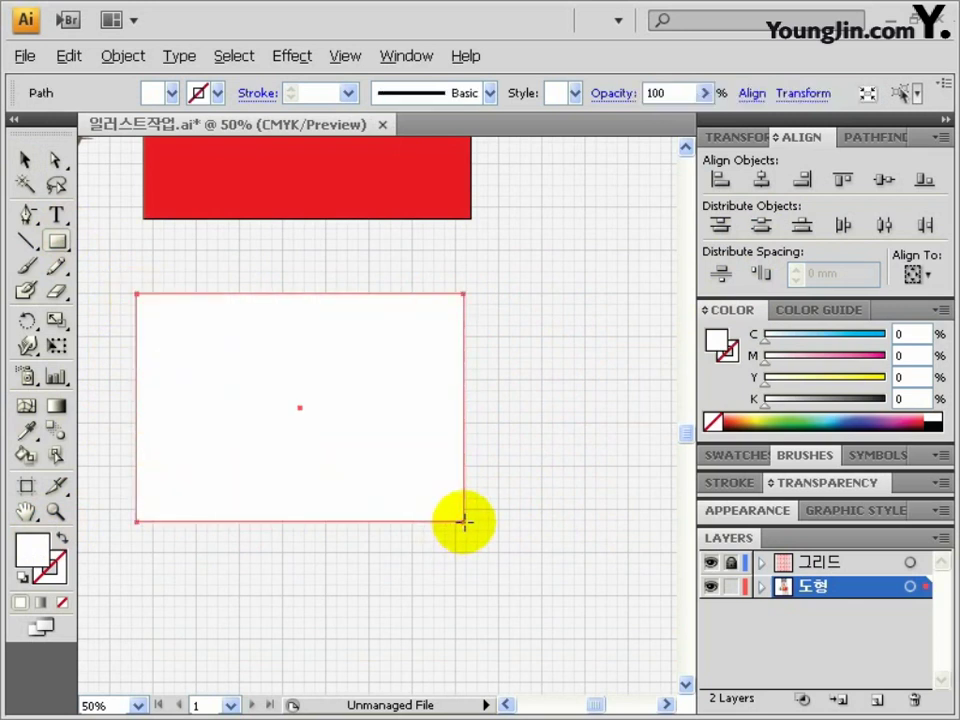
left_click(62, 539)
left_click(56, 570)
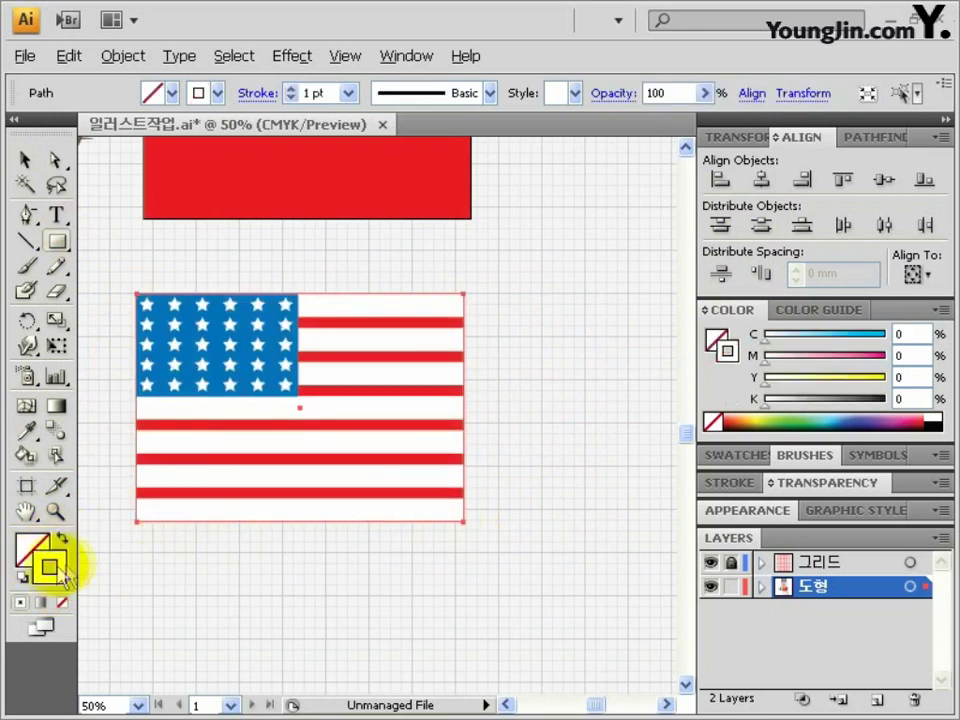
double_click(911, 398)
type("100")
key("Return")
left_click(290, 88)
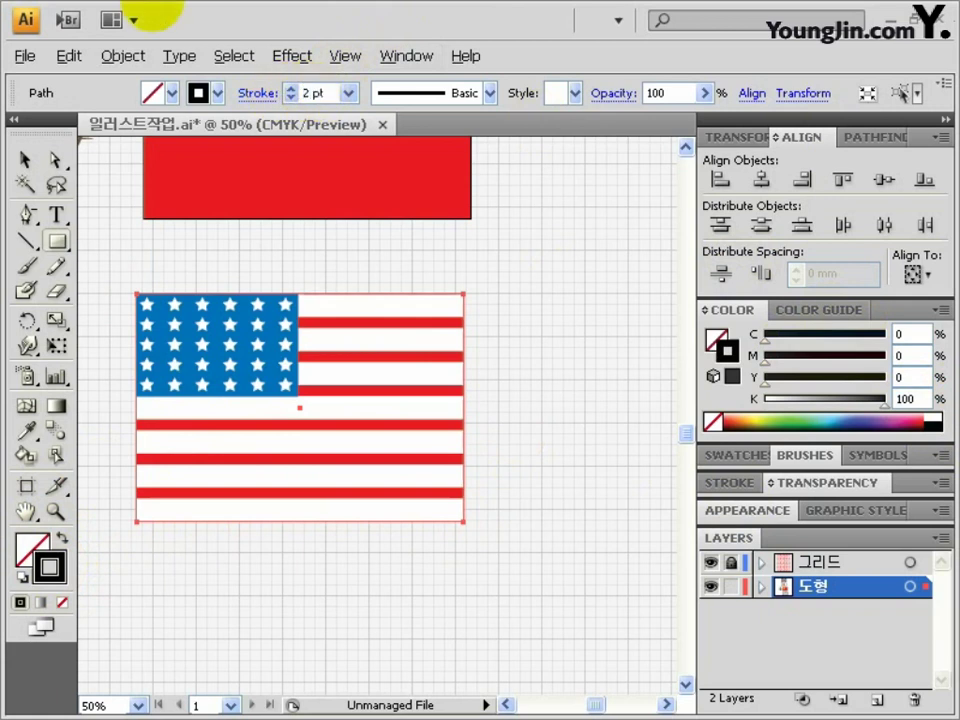
left_click(26, 162)
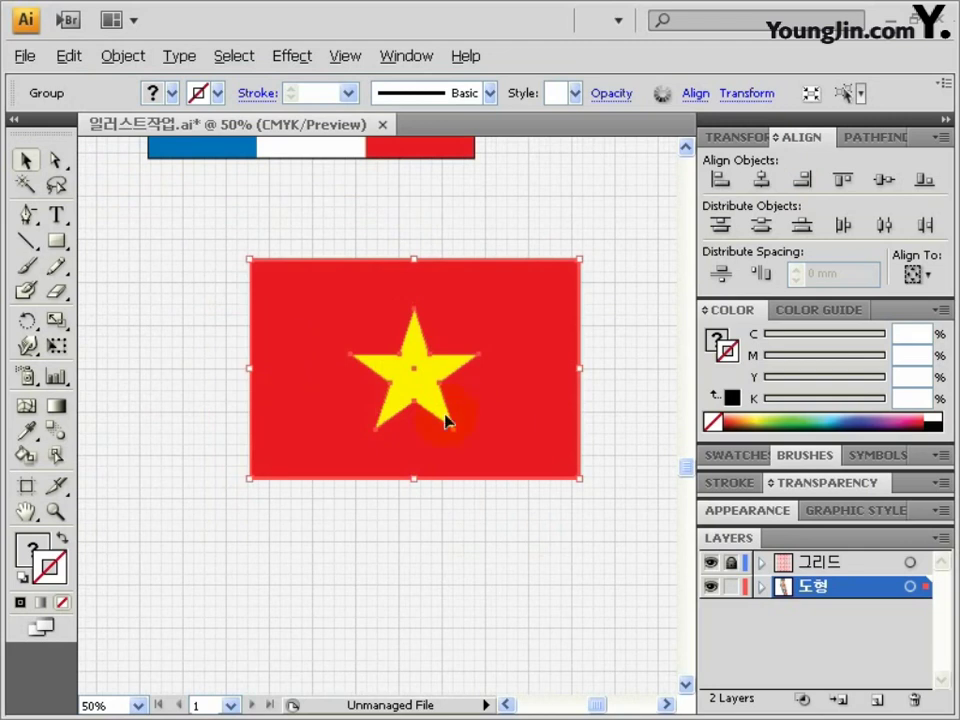
Select all six national flags and convert their strokes to outlines.
left_click(285, 358, "ctrl+alt")
left_click(420, 345, "ctrl+alt")
left_click(420, 345, "ctrl+alt")
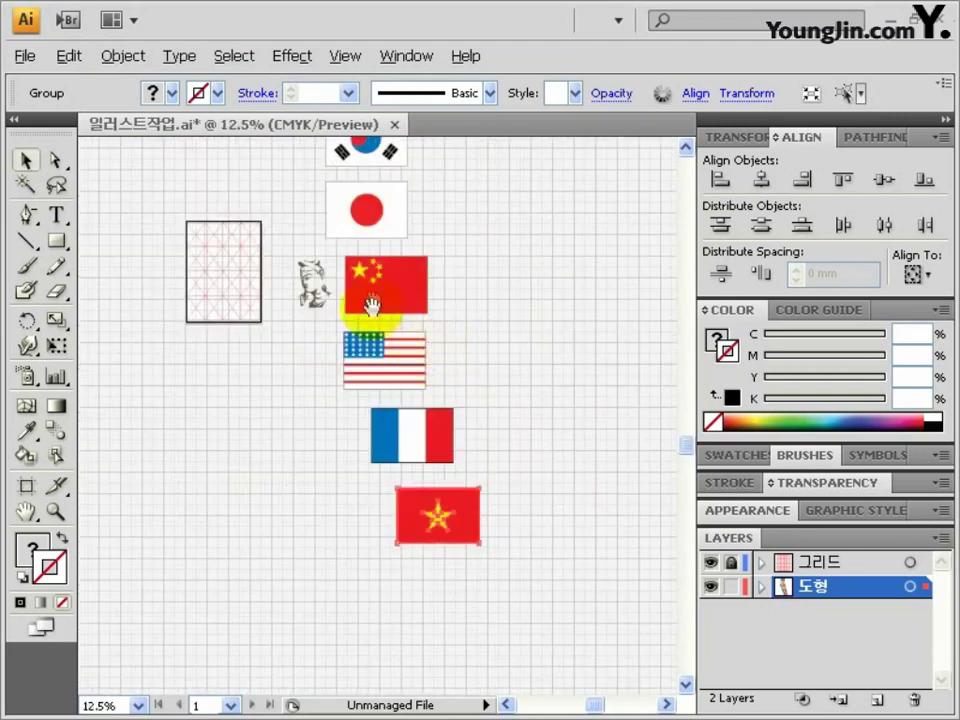
scroll(369, 304, "up", 2)
left_click_drag(515, 635, 330, 196)
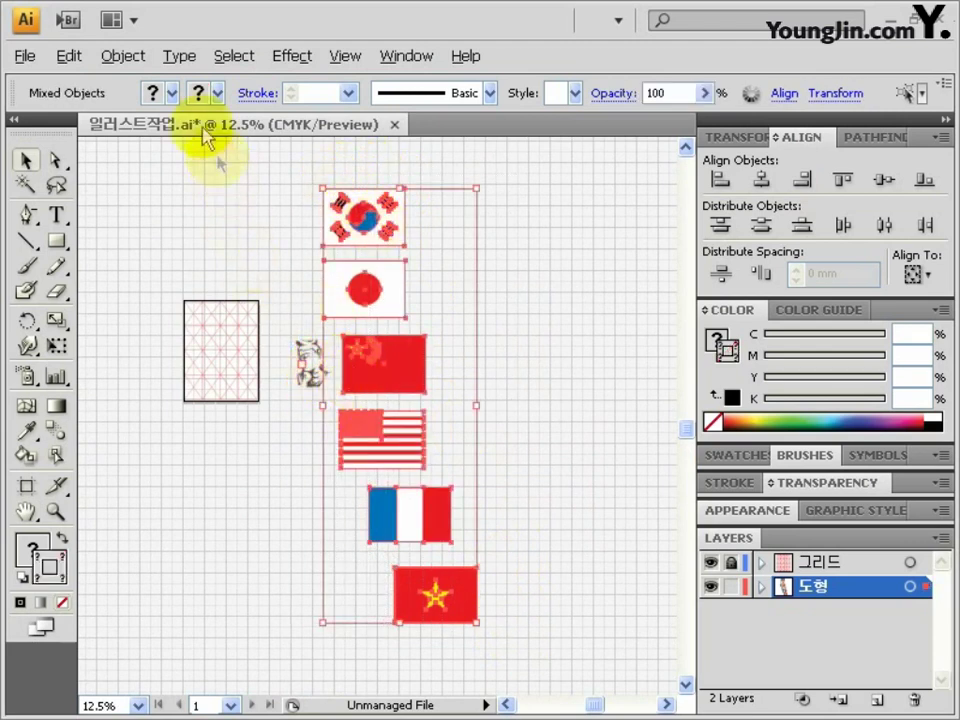
left_click(123, 56)
mouse_move(158, 455)
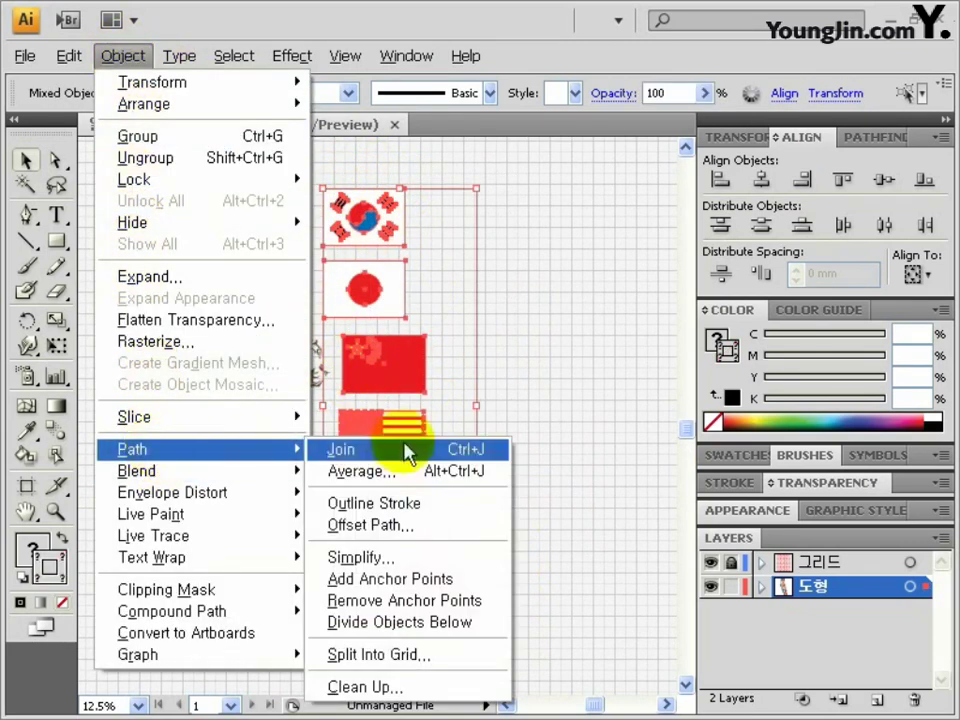
left_click(405, 501)
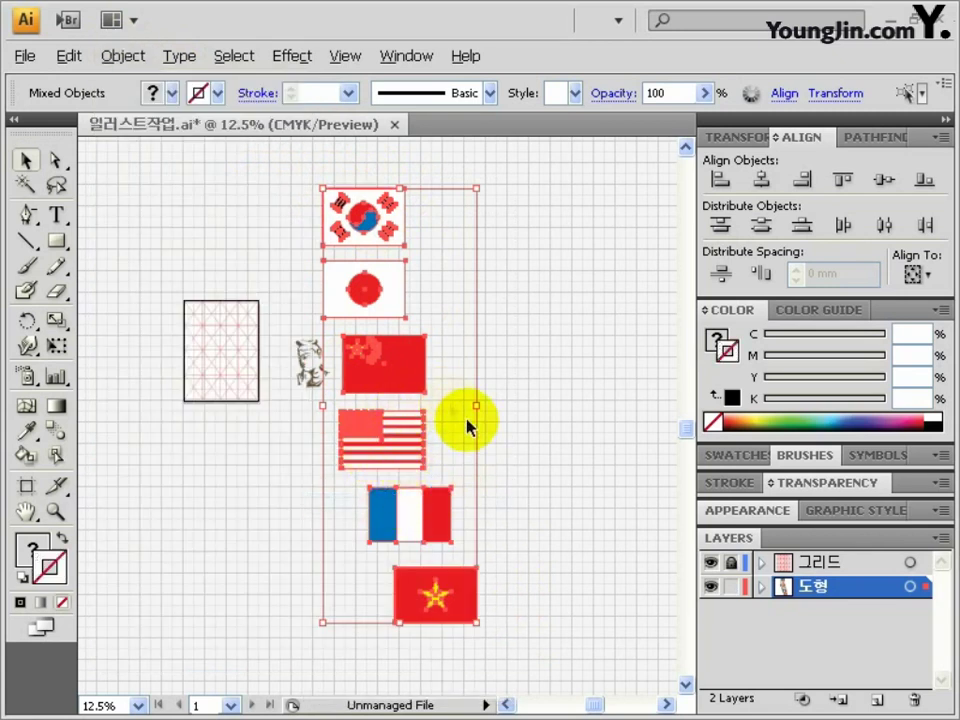
Group the Korean flag's parts on their own, and select the Japanese flag's parts.
left_click(440, 300)
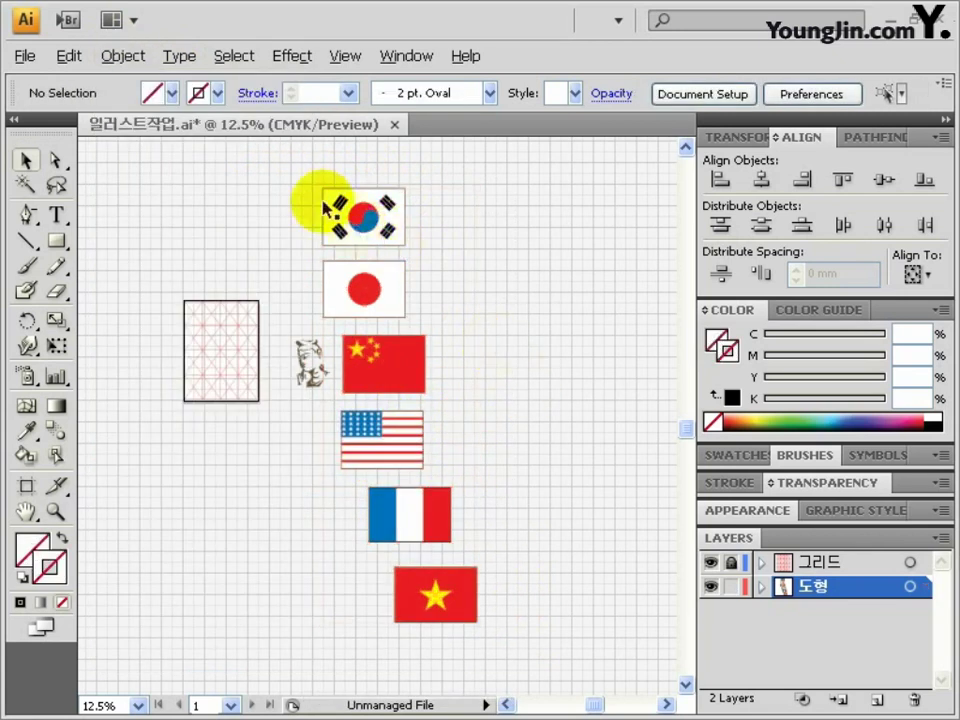
left_click_drag(302, 176, 437, 258)
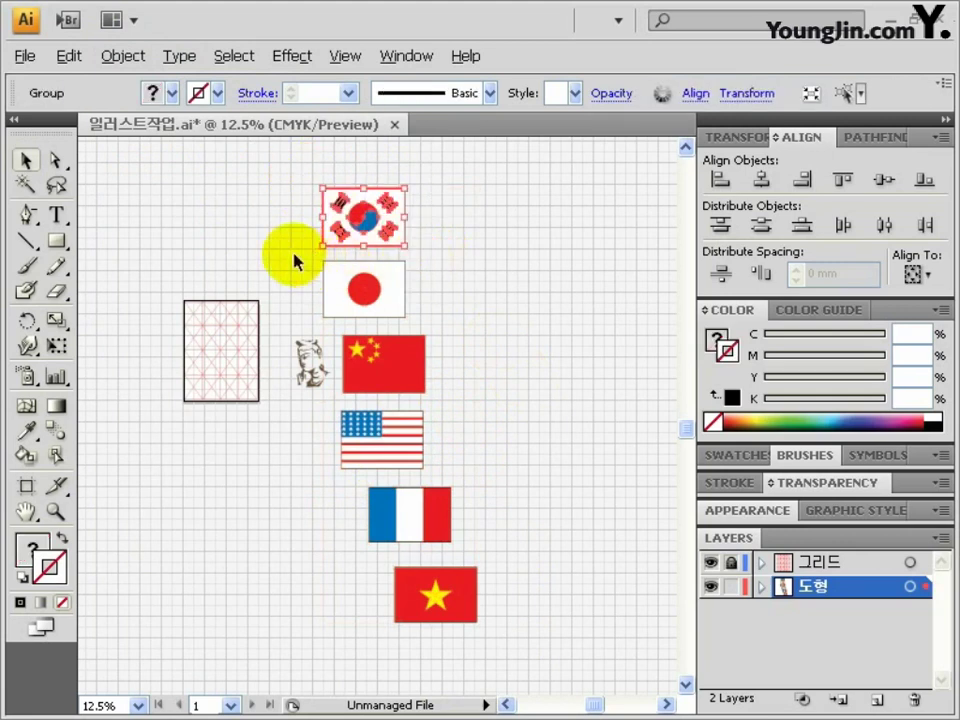
left_click_drag(312, 262, 421, 327)
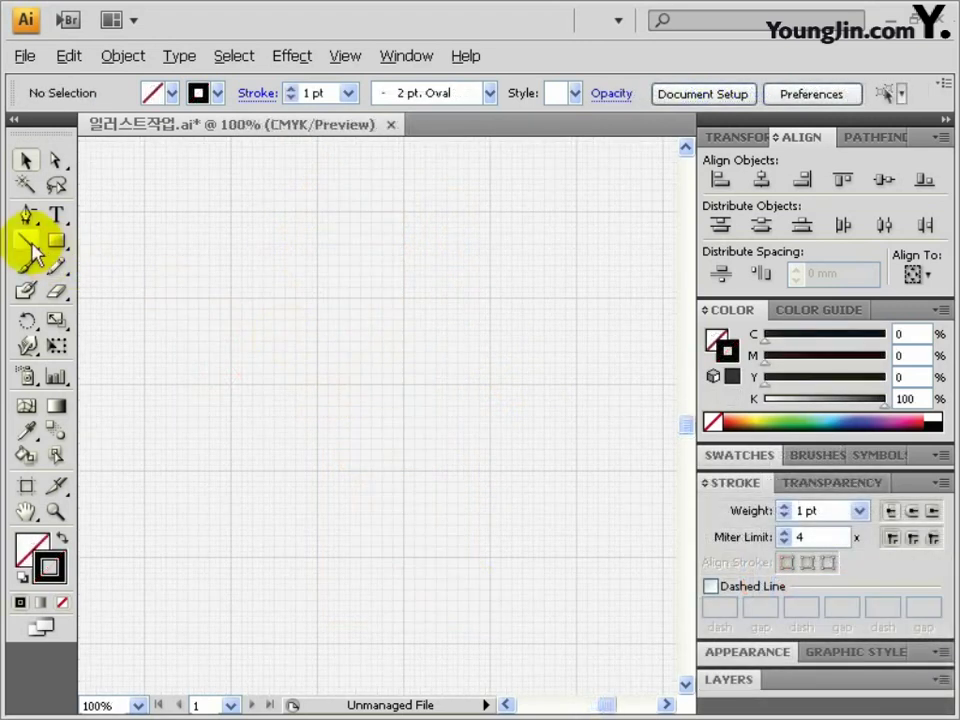
Create a spiral on an empty area with 80% decay, 8 segments and the second winding style.
left_click_drag(33, 252, 64, 298)
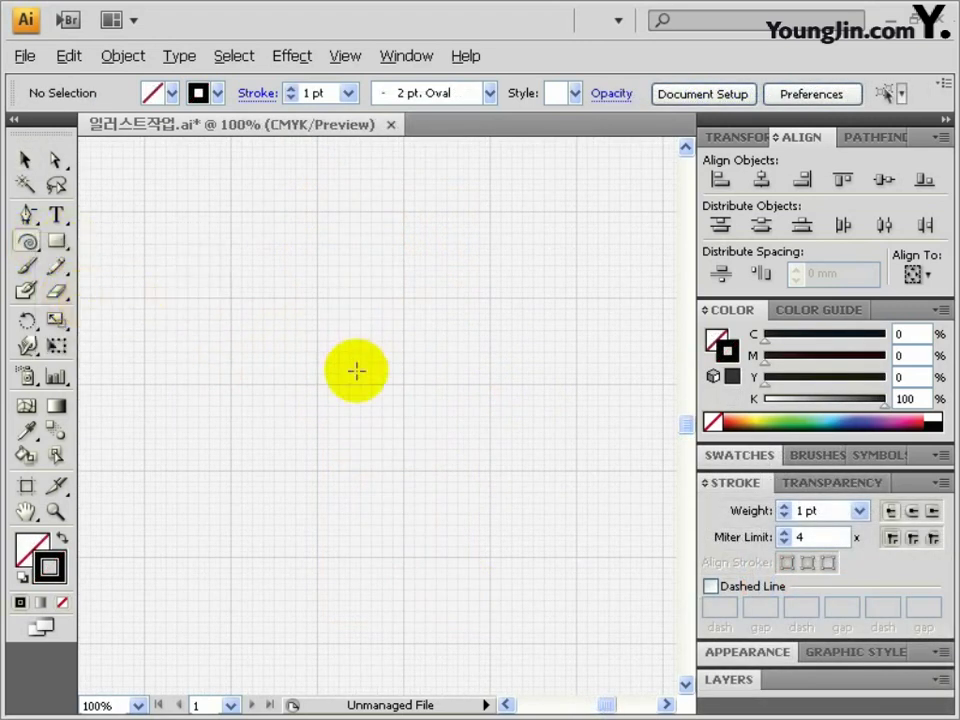
left_click(356, 372)
left_click_drag(448, 368, 424, 387)
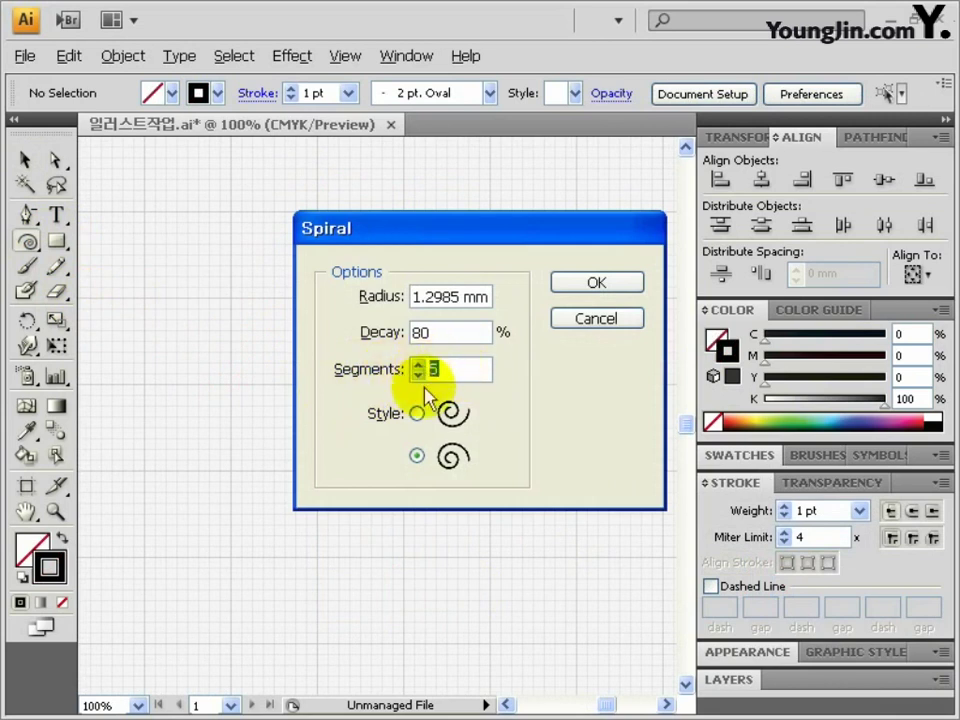
type("8")
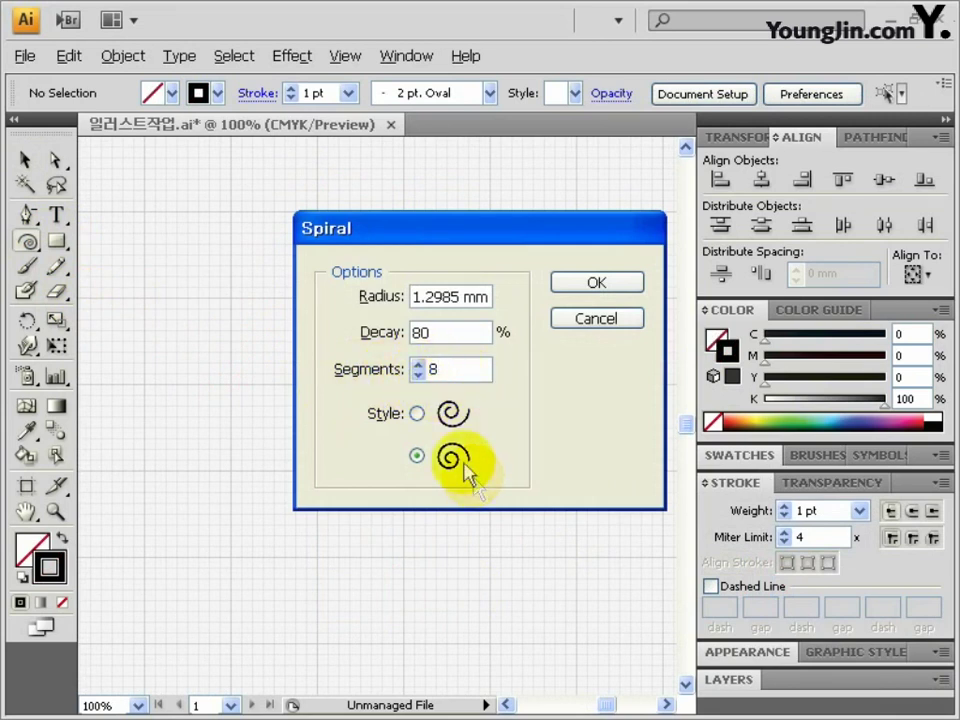
left_click(596, 282)
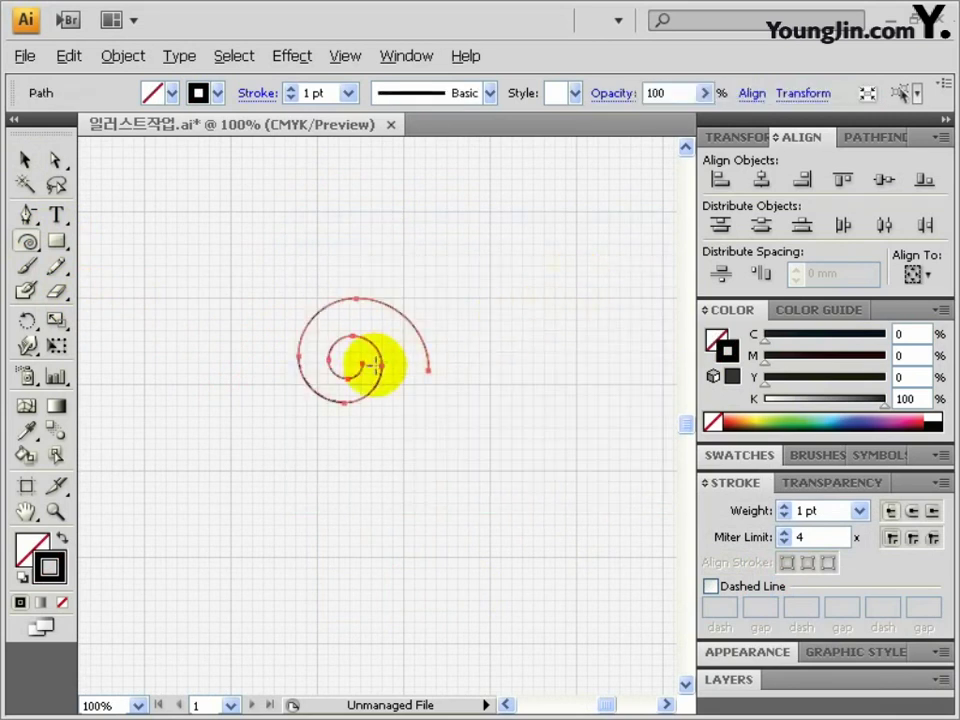
Enlarge and rotate the spiral so its tail opens on the left, give it a 7 pt stroke and move it lower.
left_click(22, 162)
mouse_move(428, 297)
left_mouse_down()
mouse_move(439, 281)
mouse_move(561, 264)
mouse_move(538, 410)
mouse_move(587, 195)
mouse_move(525, 222)
mouse_move(536, 231)
mouse_move(311, 381)
left_mouse_up()
left_click(316, 95)
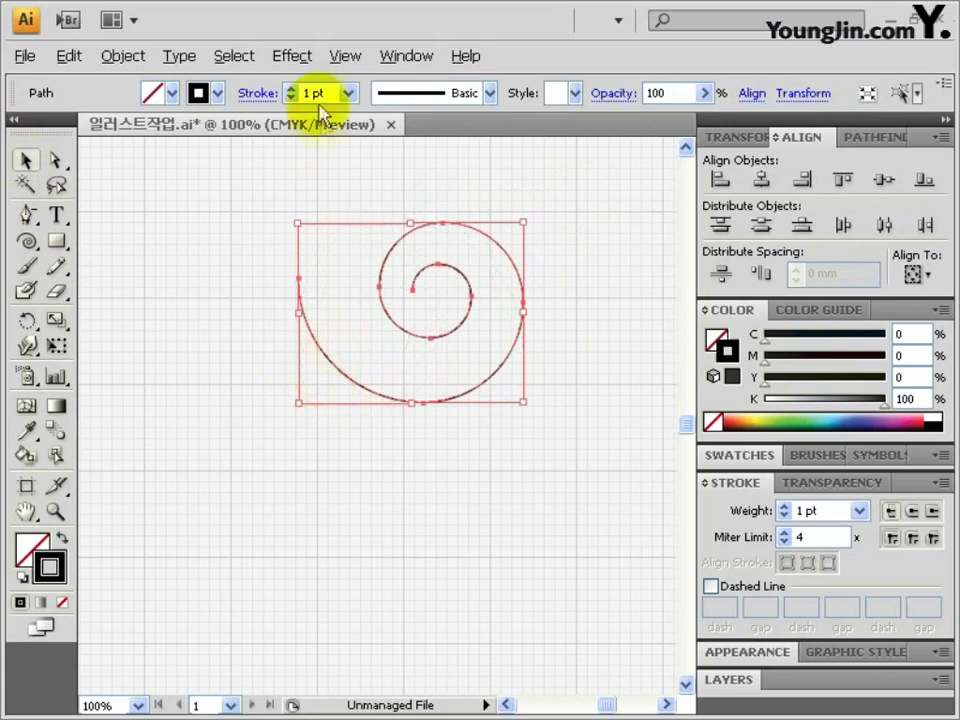
type("7")
key("Return")
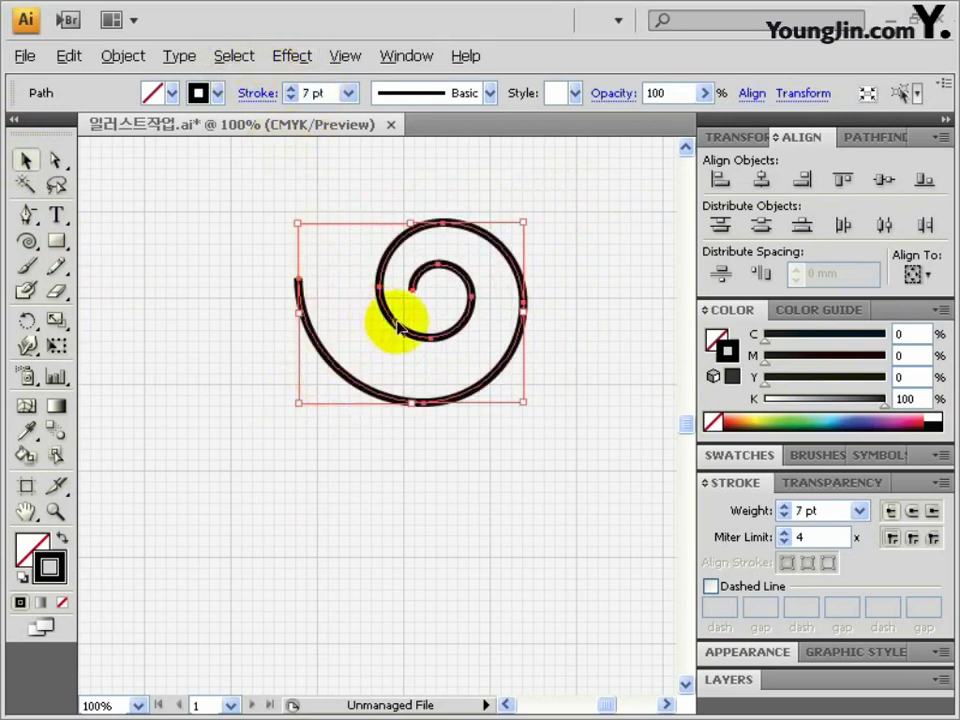
left_click_drag(396, 332, 372, 506)
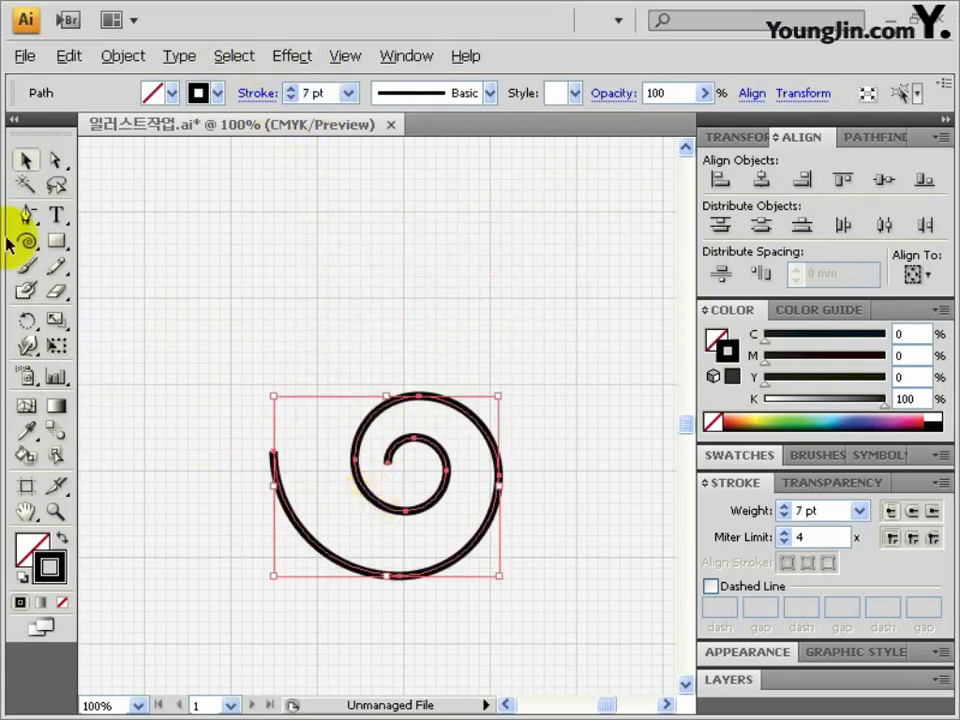
Draw a smaller spiral above the large one and nudge it into place just over the large spiral's top.
left_click(24, 241)
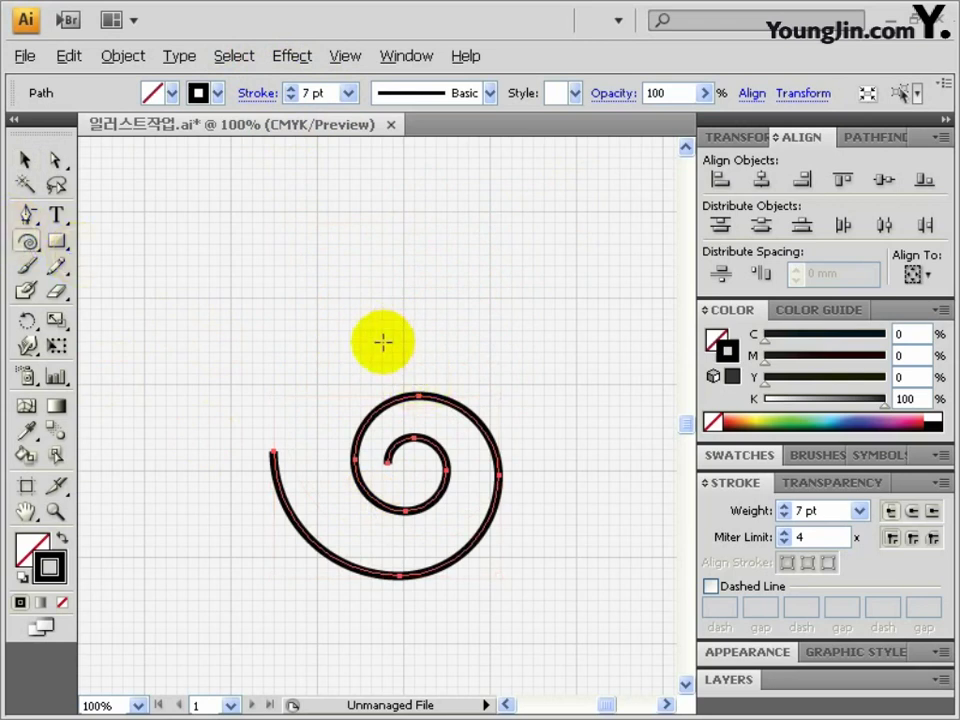
left_click_drag(381, 338, 416, 368)
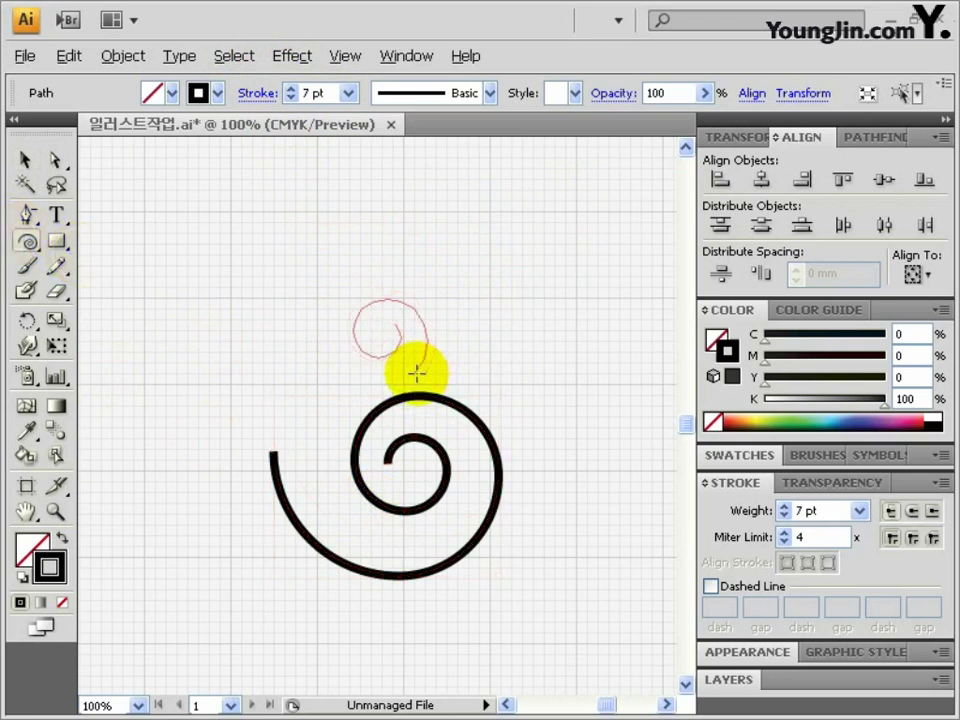
left_click_drag(416, 372, 427, 334)
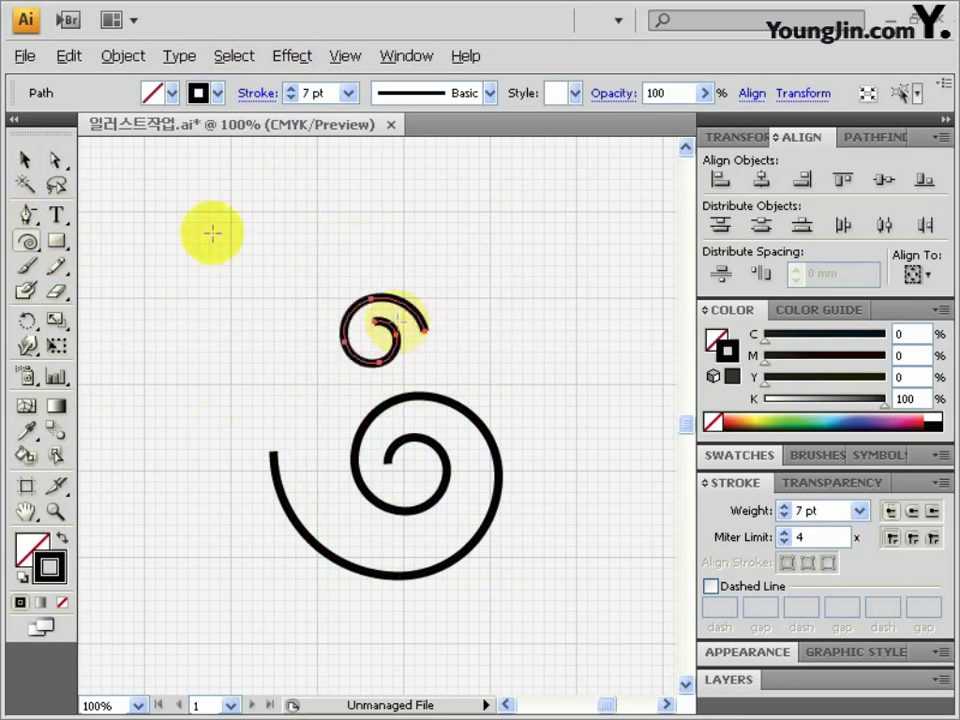
left_click(24, 160)
left_click_drag(354, 347, 368, 399)
key("Up")
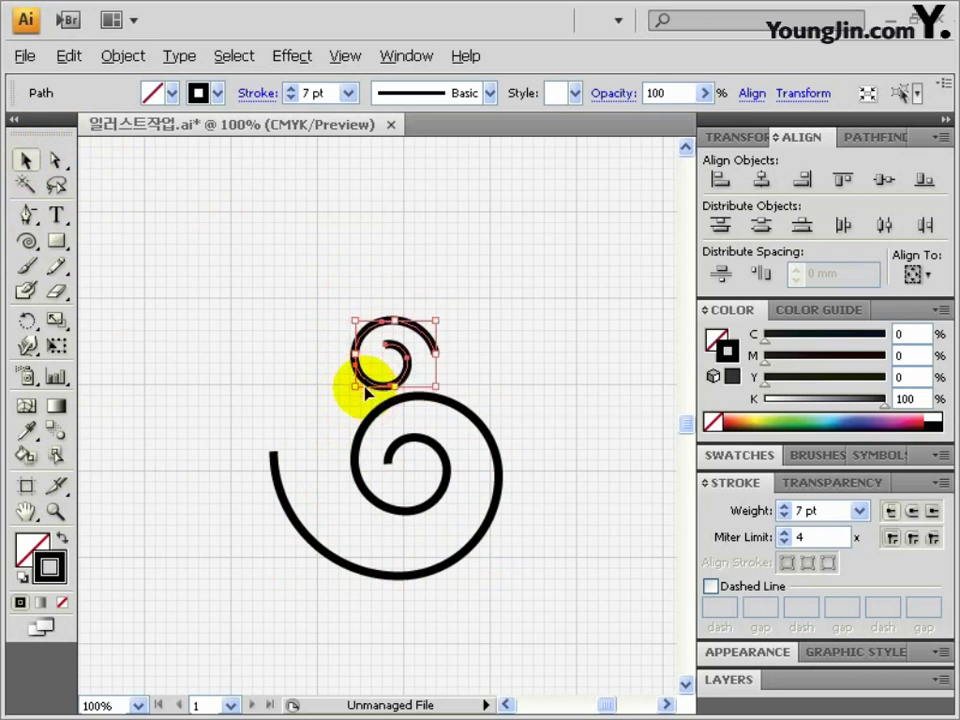
key("Left")
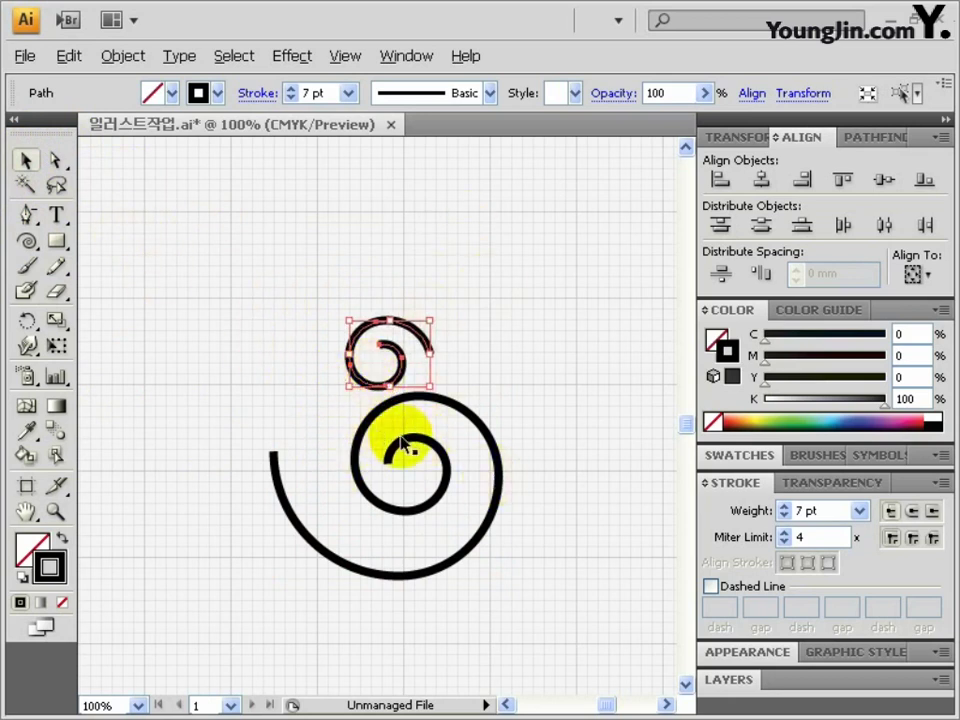
Create a spiral with 80% decay, 7 segments and the first winding style, enlarge it and place it against the large spiral's right side.
left_click(26, 241)
left_click(546, 411)
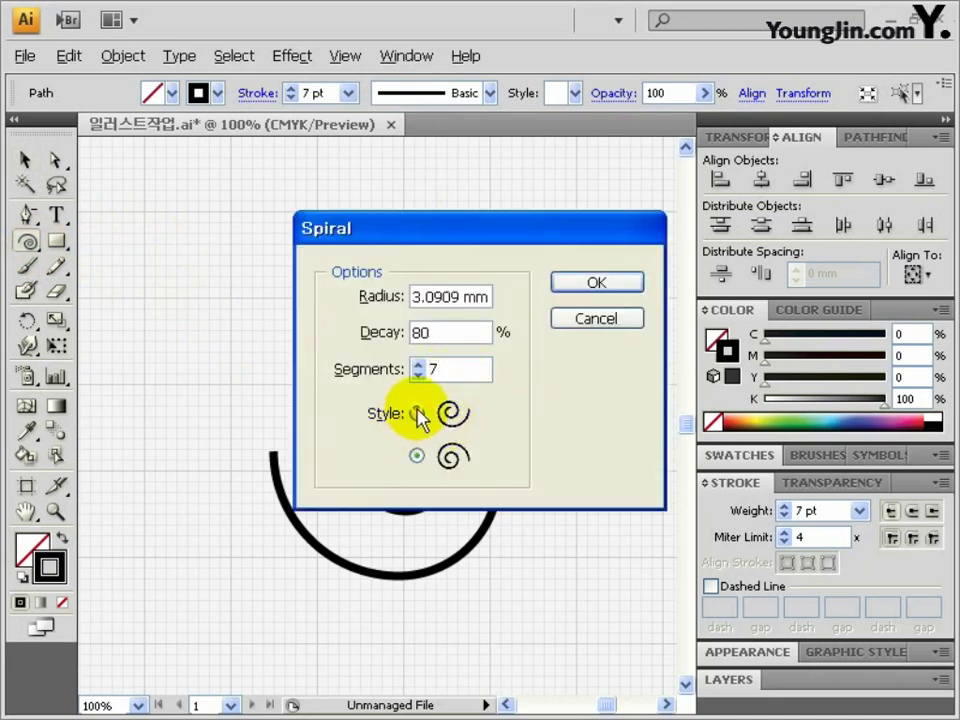
left_click(417, 413)
left_click(596, 283)
left_click(25, 160)
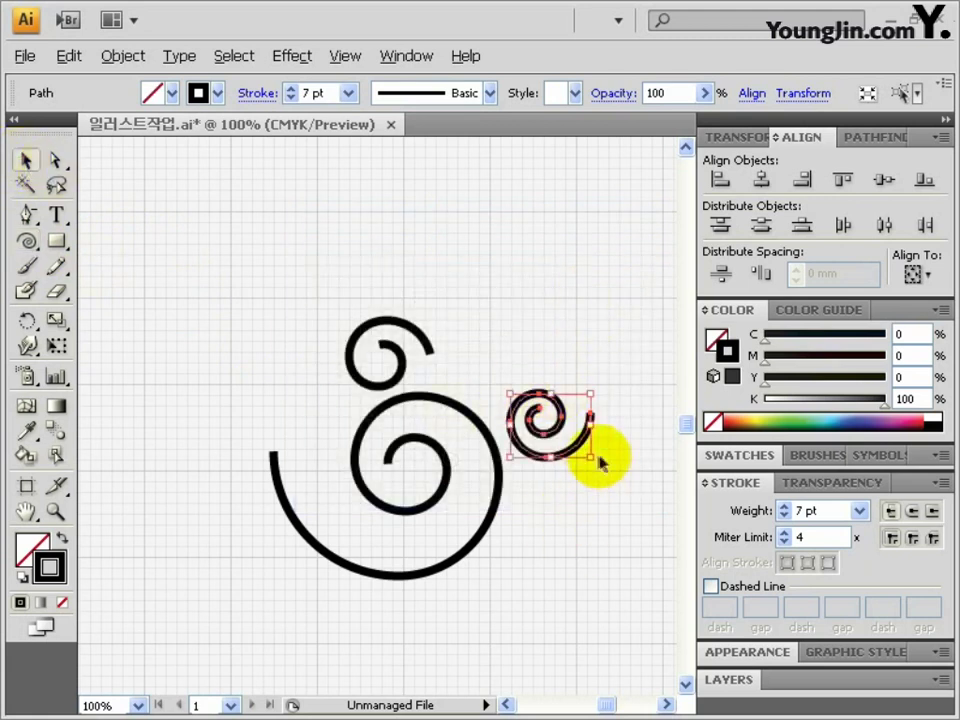
left_click_drag(590, 459, 602, 519)
left_click_drag(150, 455, 504, 373)
left_click_drag(457, 424, 442, 426)
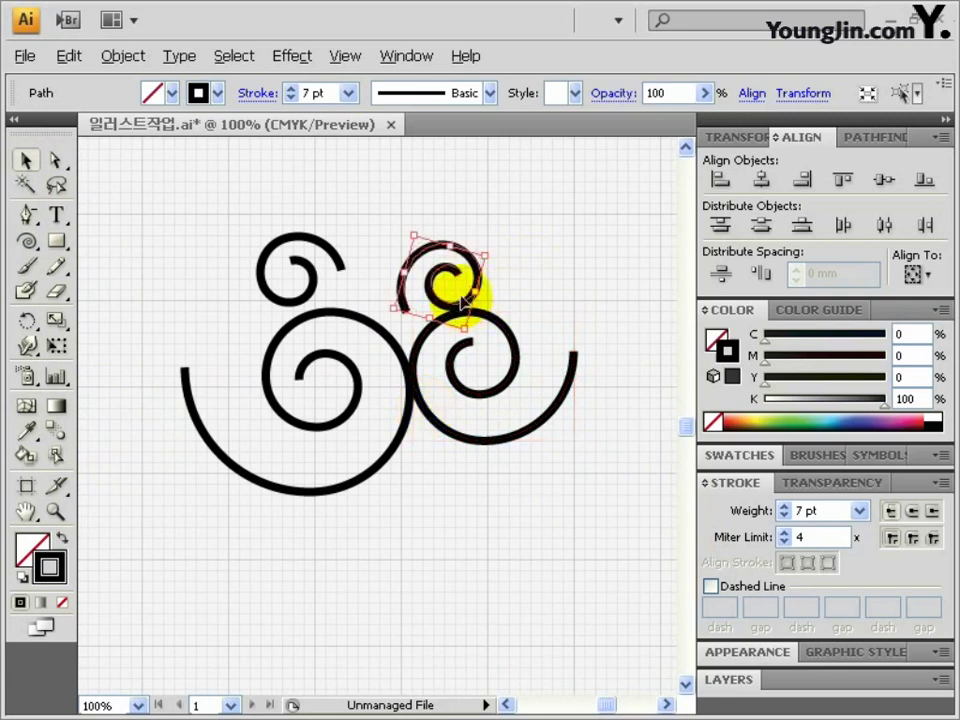
Fit the small rotated spiral above the right-hand one, and draw an arch between the small spirals and a wavy line joining the right-hand pair.
left_click_drag(463, 298, 464, 296)
left_click(456, 306, "ctrl")
left_click_drag(374, 400, 402, 391)
left_click(474, 401)
left_click(408, 400)
key("ctrl+shift+a")
left_click(439, 426, "ctrl+alt")
left_click(407, 343, "ctrl+alt")
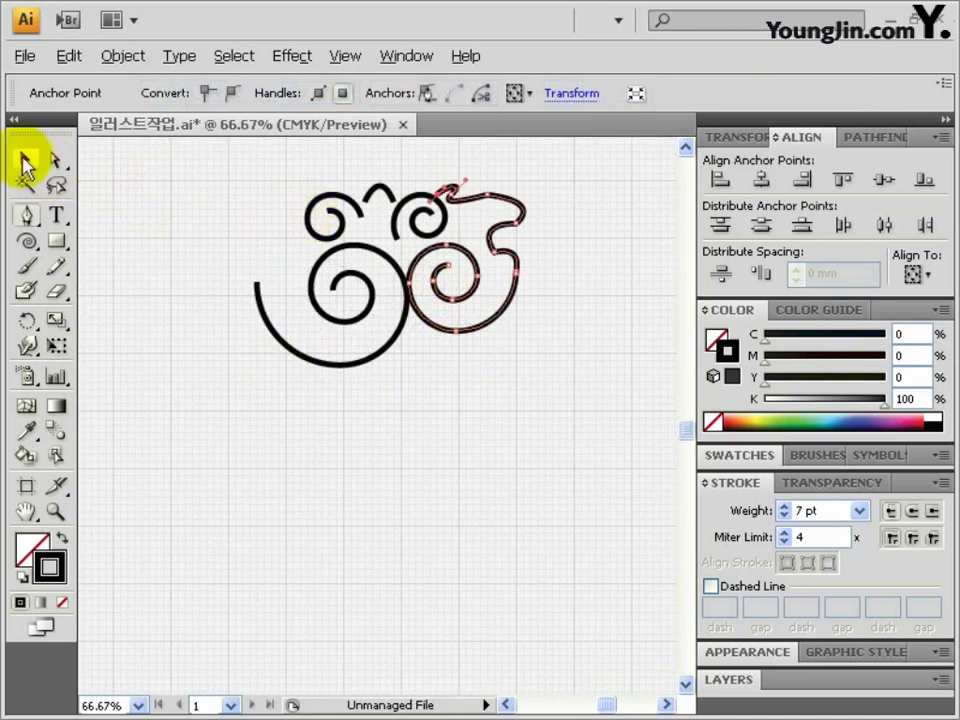
Select all the ornament's spirals and connecting lines and open the Artistic_ChalkCharcoalPencil brush library.
left_click(27, 162)
left_click_drag(279, 178, 525, 369)
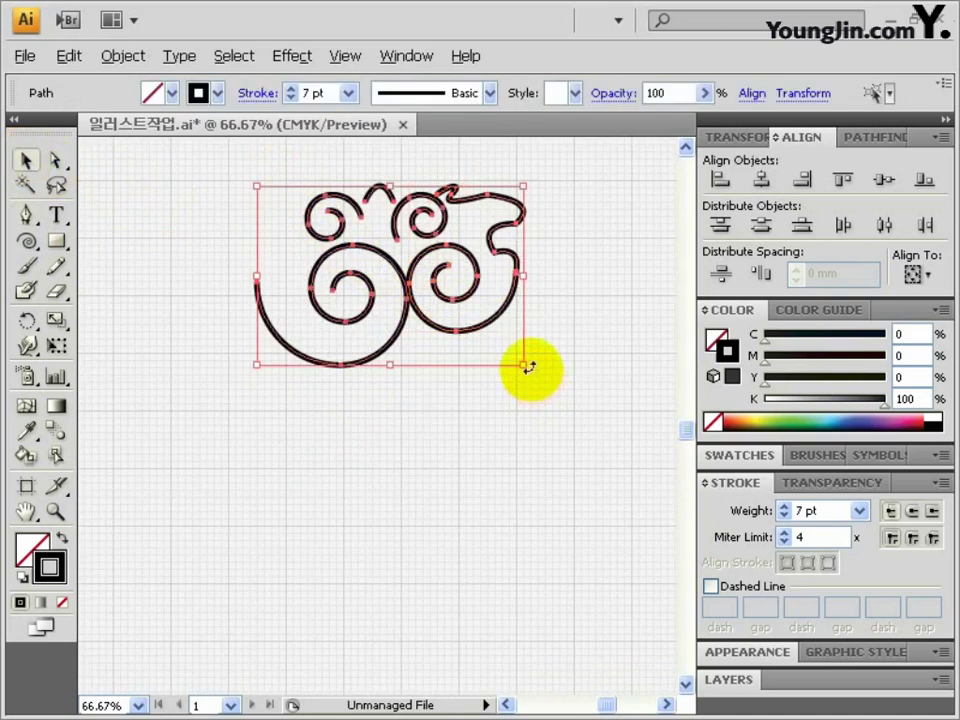
left_click(403, 58)
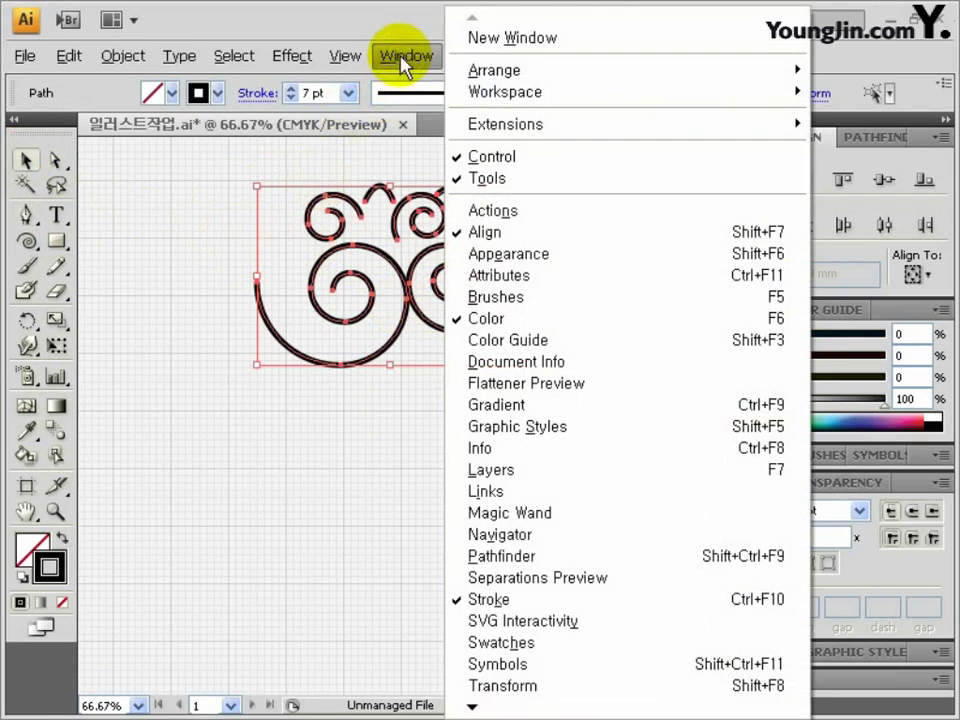
left_click(495, 296)
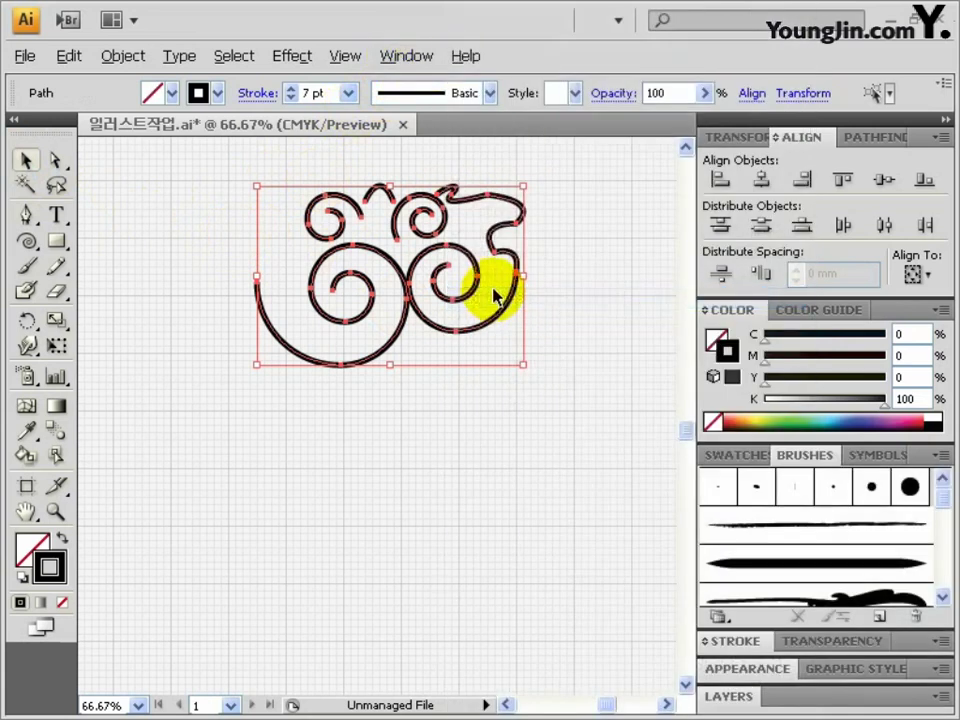
left_click(941, 455)
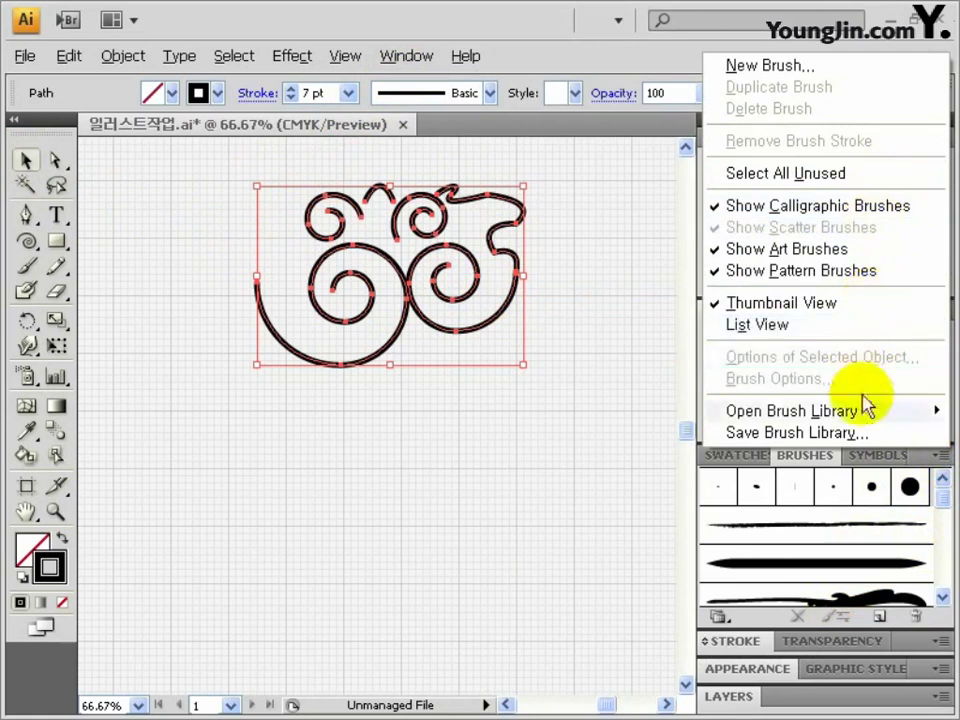
mouse_move(858, 410)
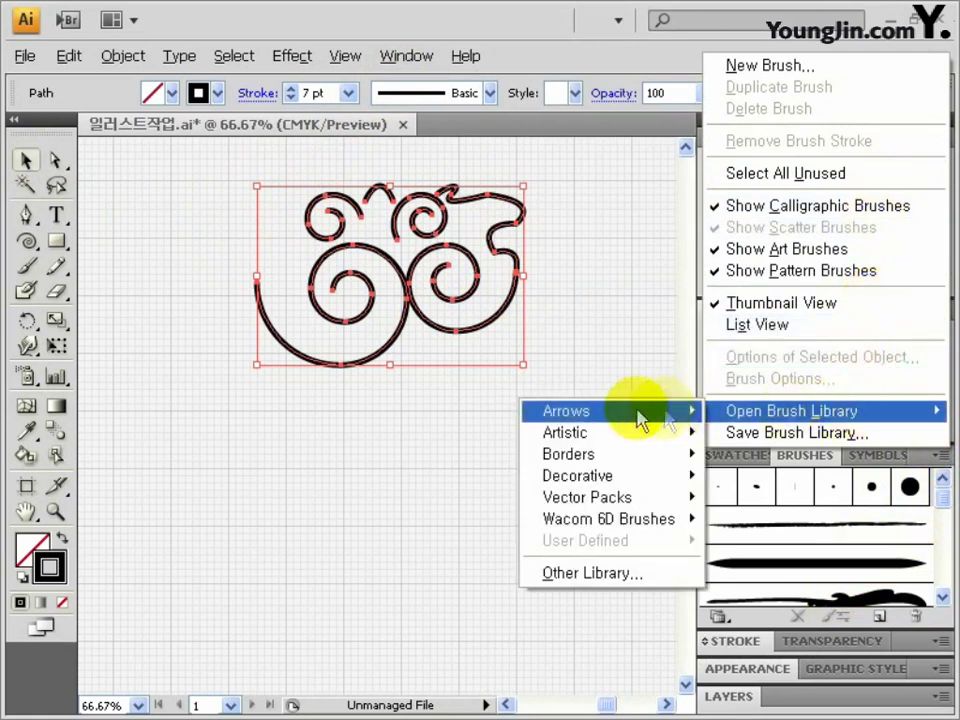
mouse_move(632, 438)
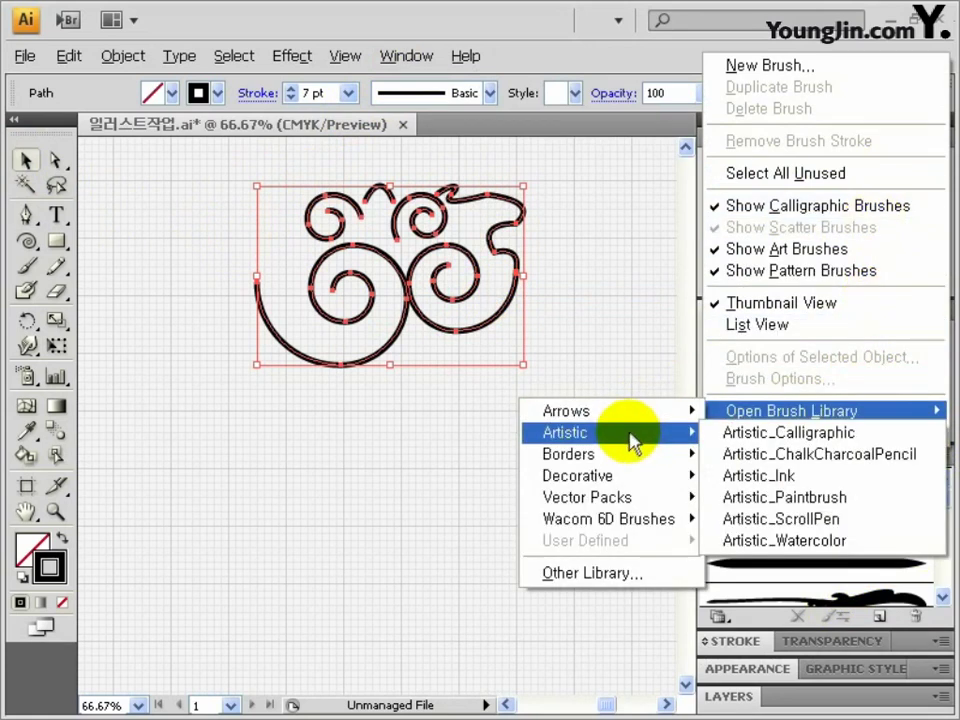
left_click(770, 455)
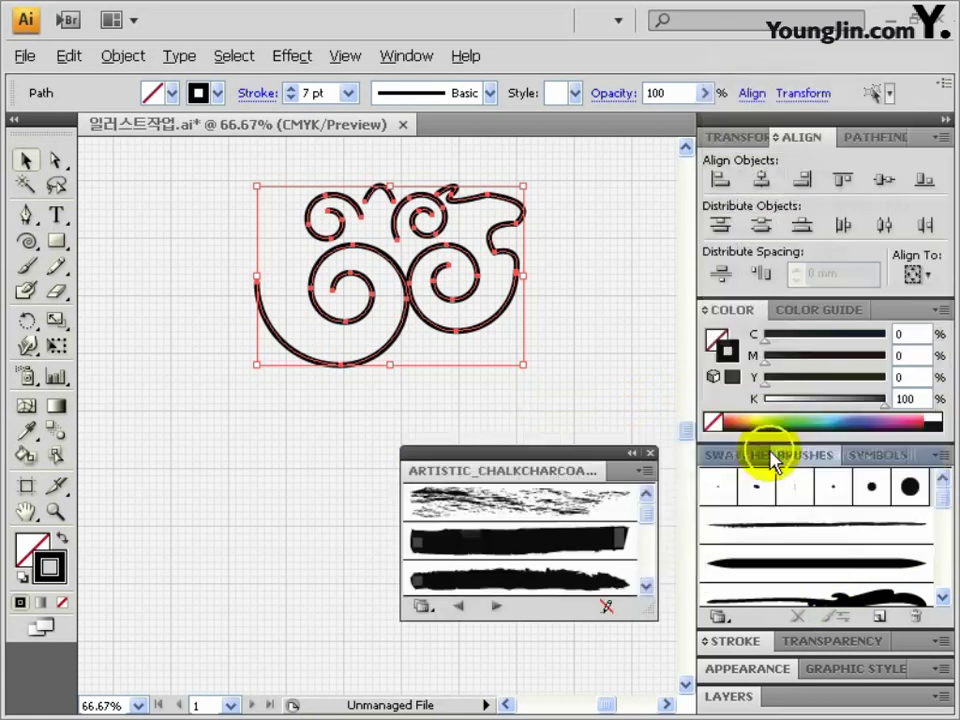
Apply the Charcoal - Thick brush to the selected ornament paths and set their stroke weight to 4 pt.
scroll(607, 538, "down", 2)
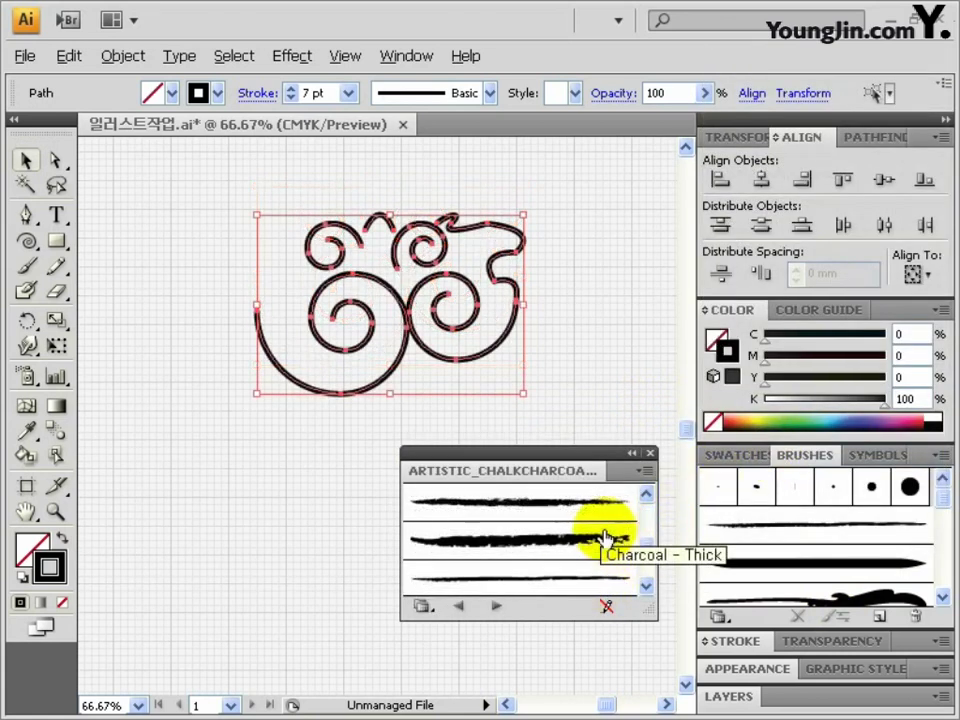
left_click(600, 540)
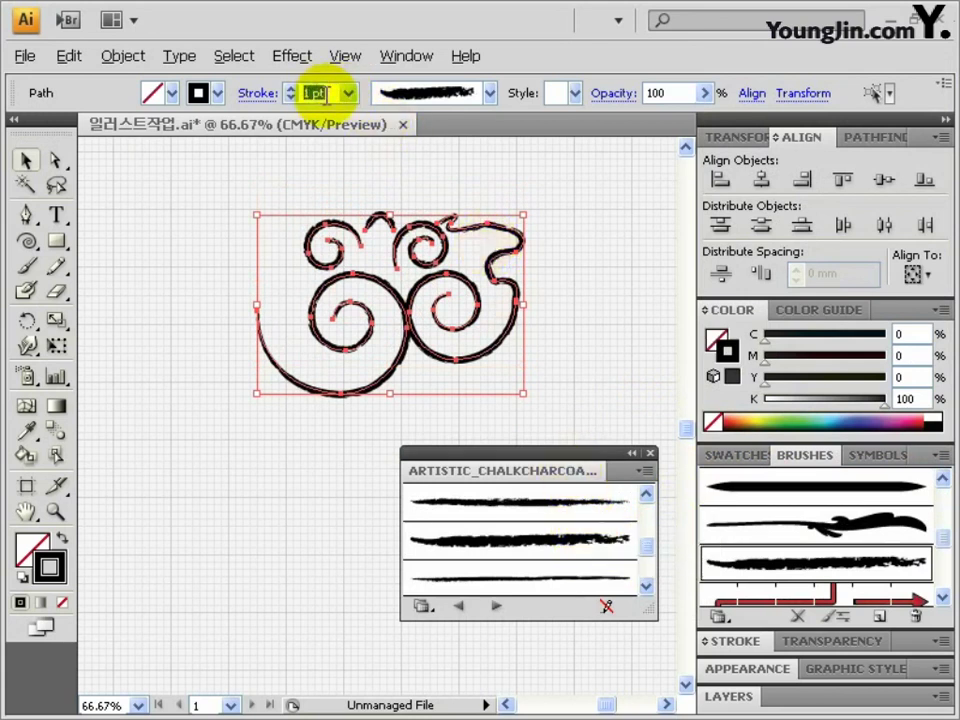
type("4")
key("Return")
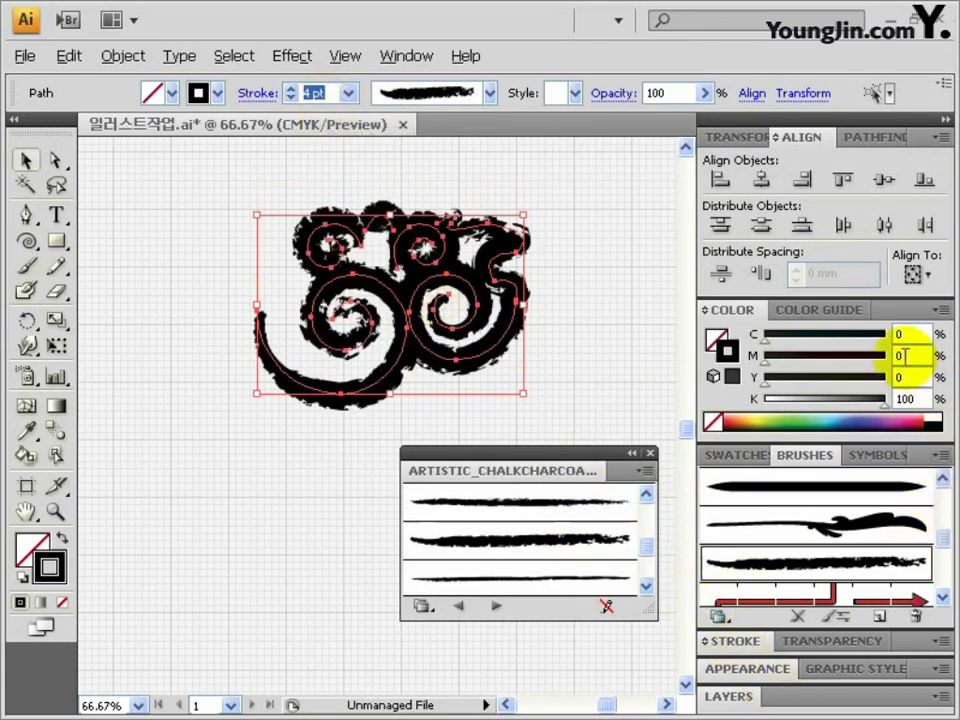
Set the ornament's stroke colour to C 10, M 20, Y 20, K 0.
left_click(909, 336)
type("10")
key("Tab")
type("20")
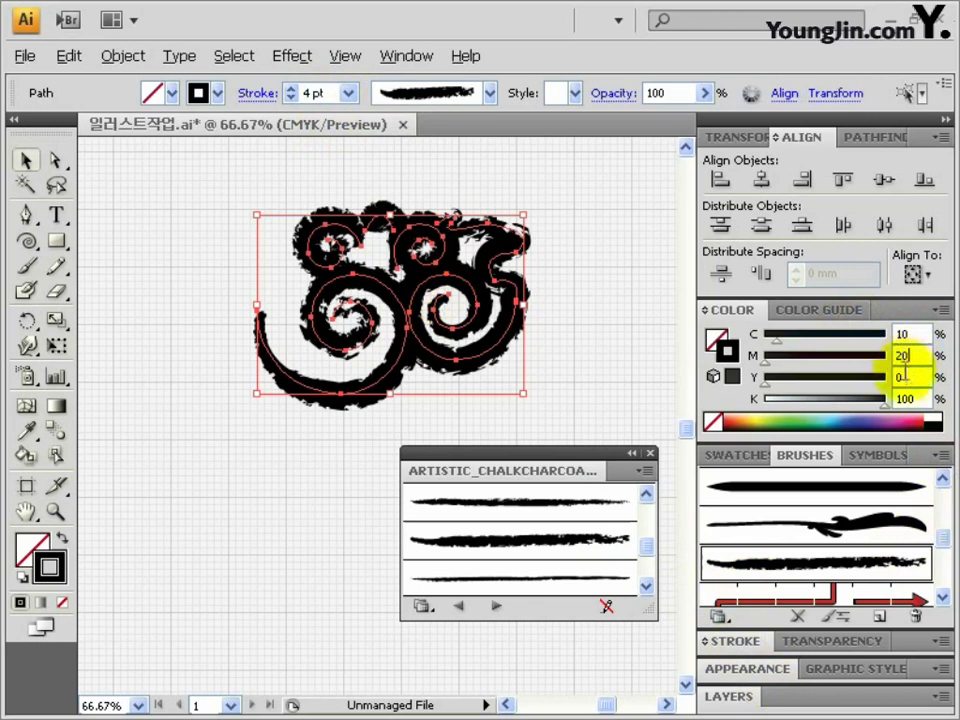
key("Tab")
type("20")
key("Tab")
type("0")
key("Return")
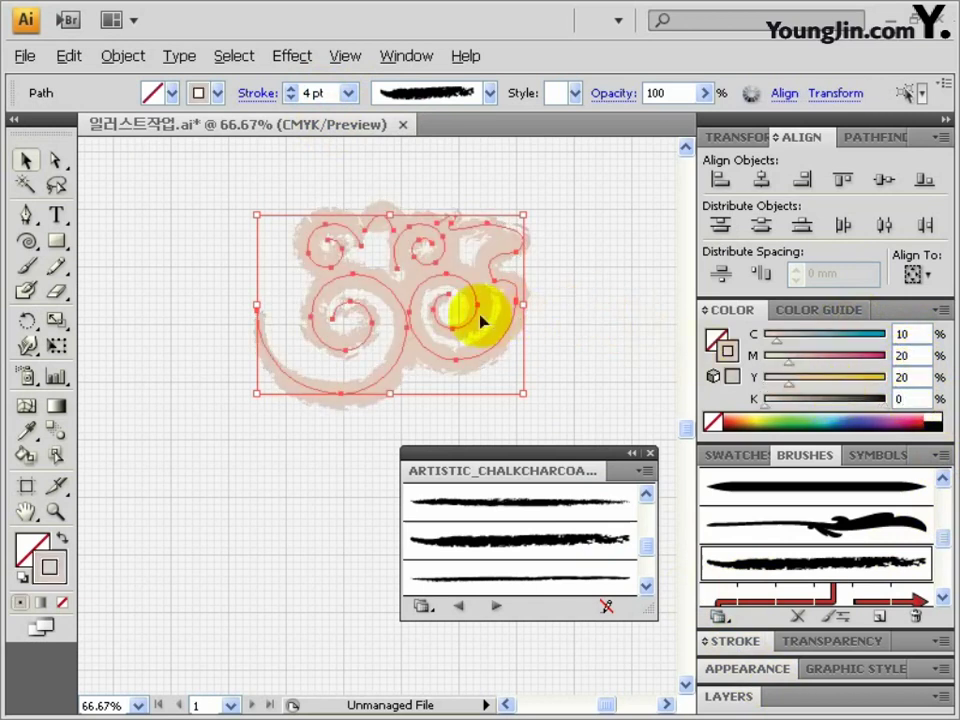
Convert the ornament's brushed strokes to outlines with Outline Stroke and group the resulting shapes.
left_click(122, 55)
mouse_move(208, 456)
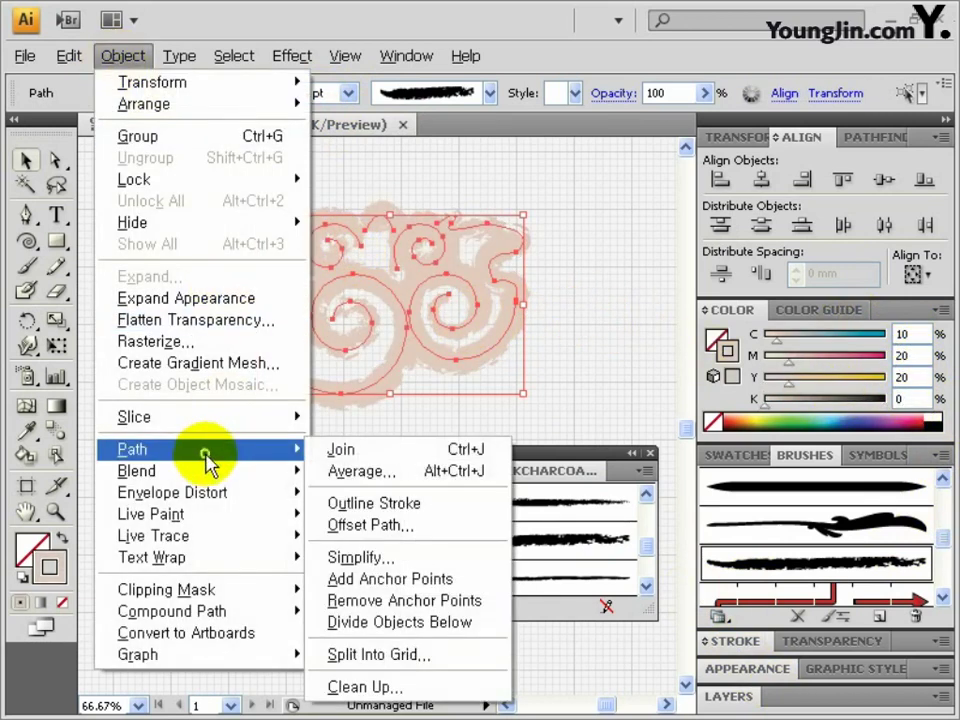
left_click(433, 506)
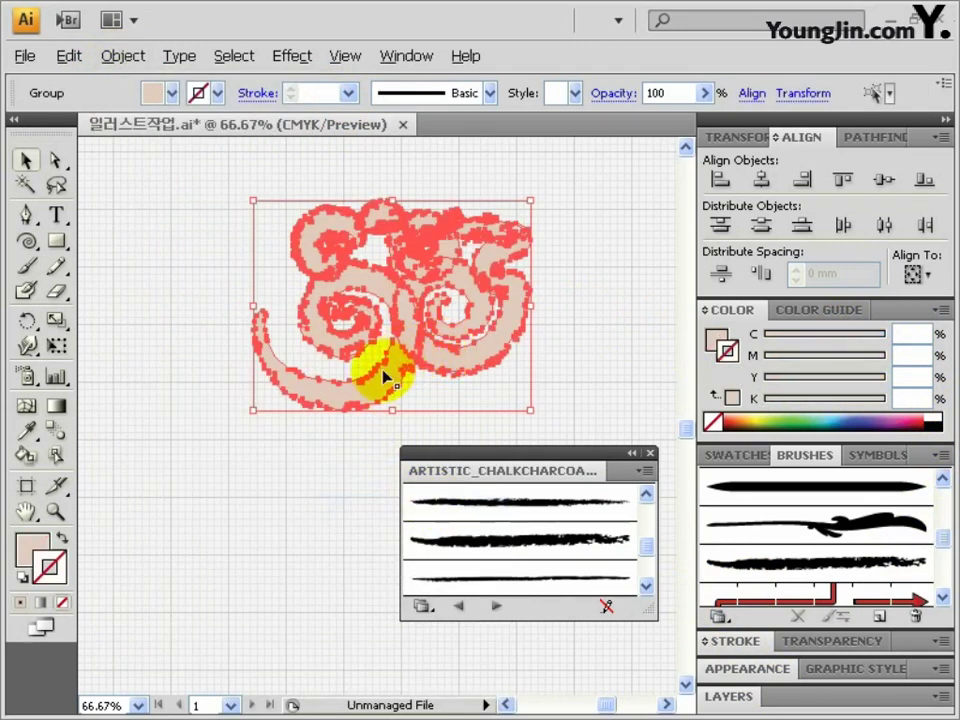
key("ctrl+g")
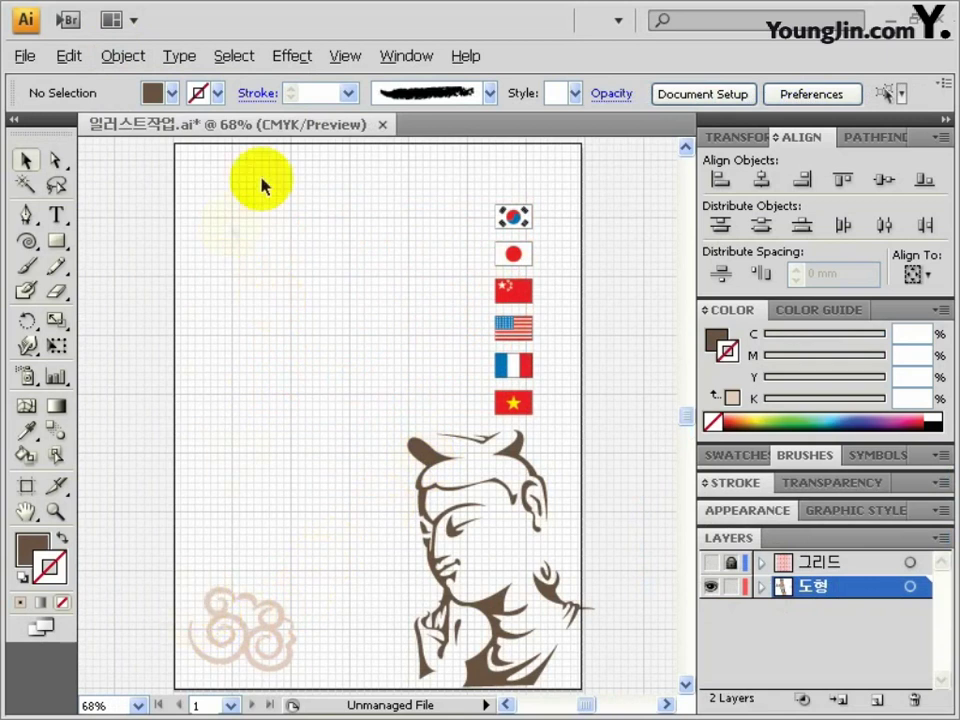
Place a rotated copy of the spiral ornament over the brown figure's chest.
left_click(226, 648)
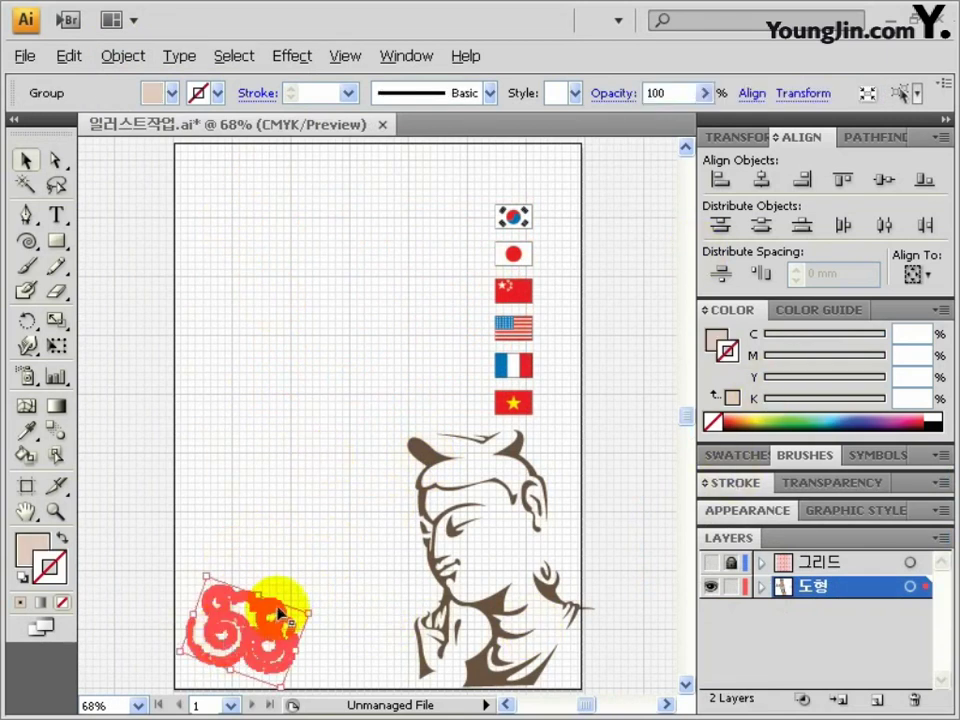
left_click_drag(268, 622, 559, 550)
Create a rectangle 176 mm wide and 236 mm high.
left_click(56, 240)
left_click(258, 291)
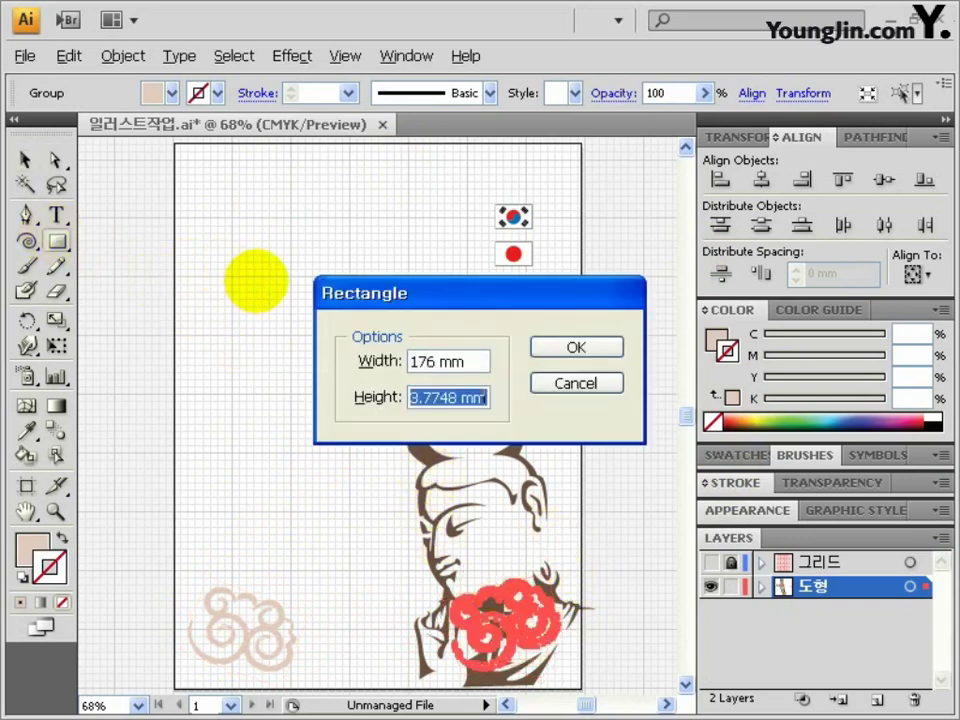
type("236")
key("Return")
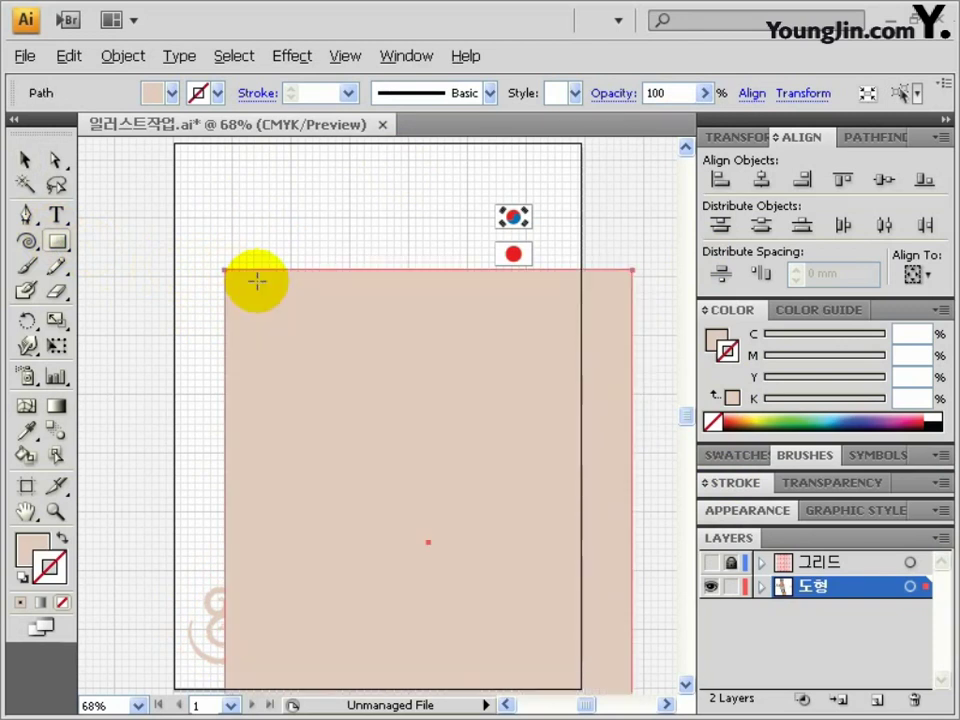
Align the rectangle to the artboard, centring it horizontally and vertically.
left_click(912, 273)
left_click(815, 342)
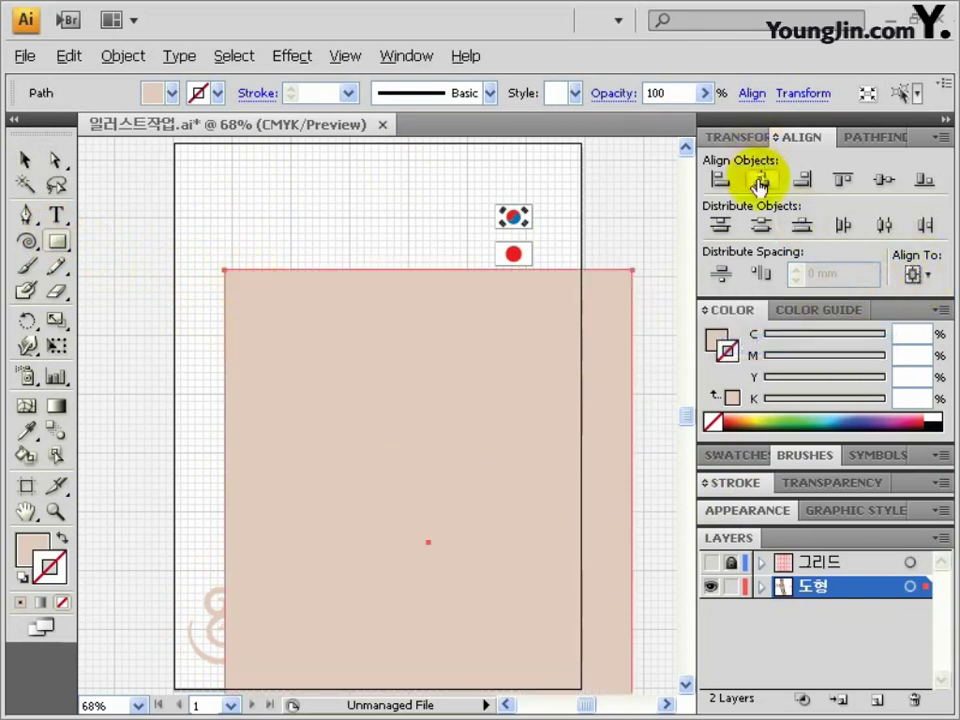
left_click(760, 183)
left_click(879, 181)
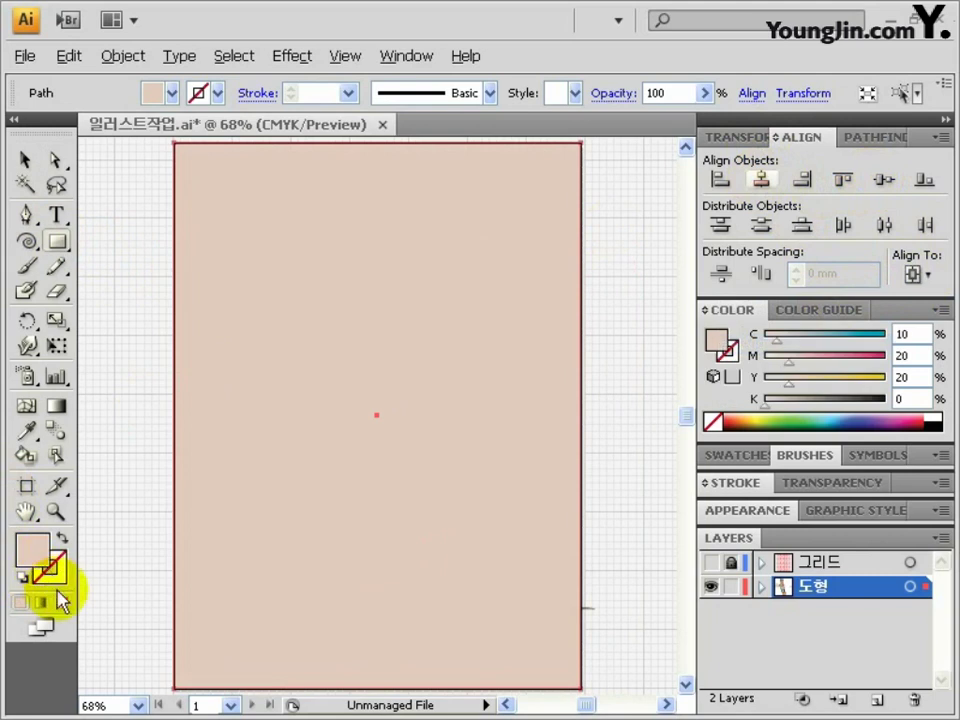
Remove the page-sized rectangle's fill, deselect it and save the document.
left_click(62, 602)
left_click(25, 160)
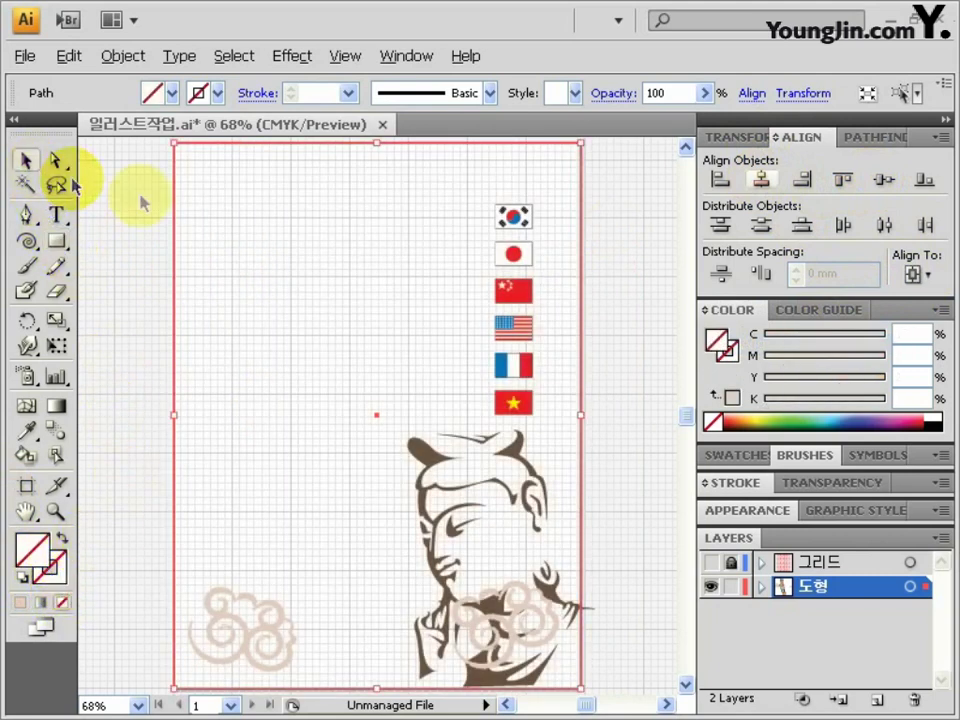
left_click(141, 260)
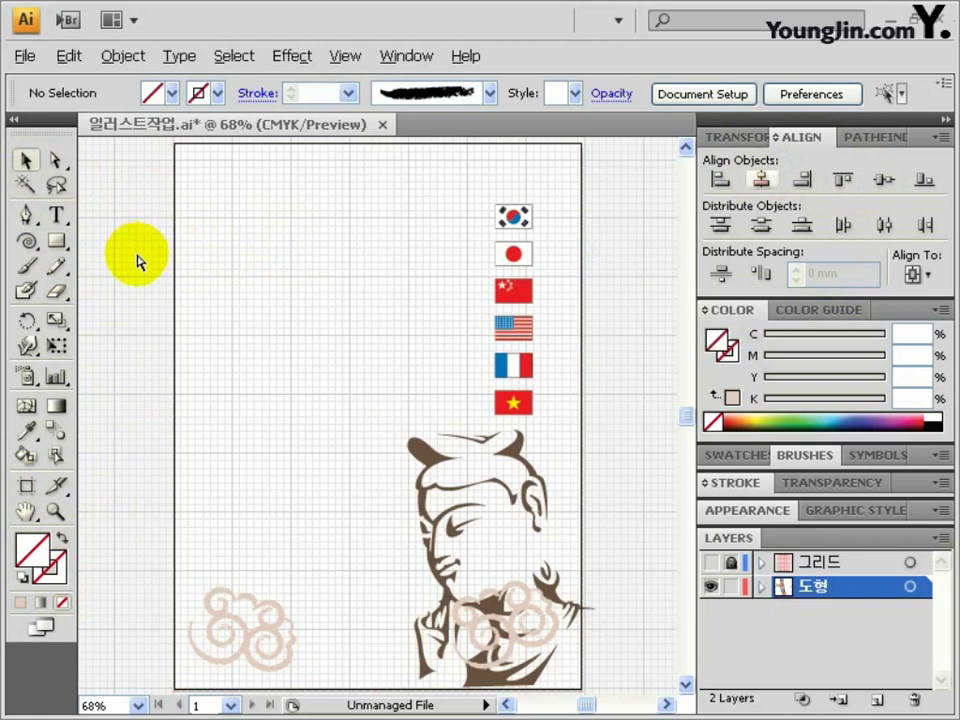
key("ctrl+s")
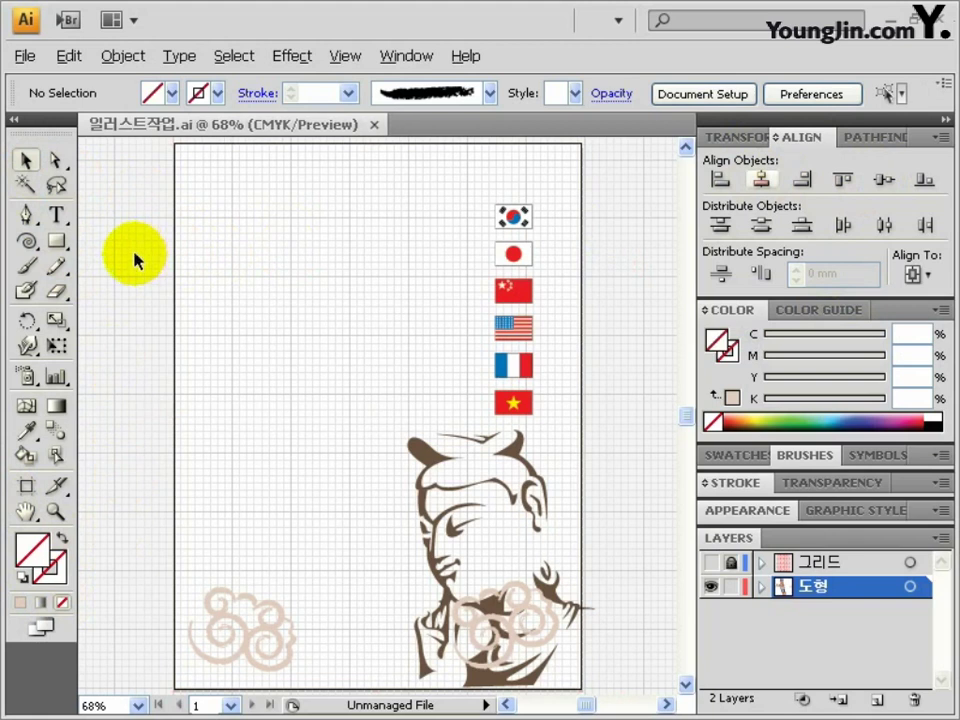